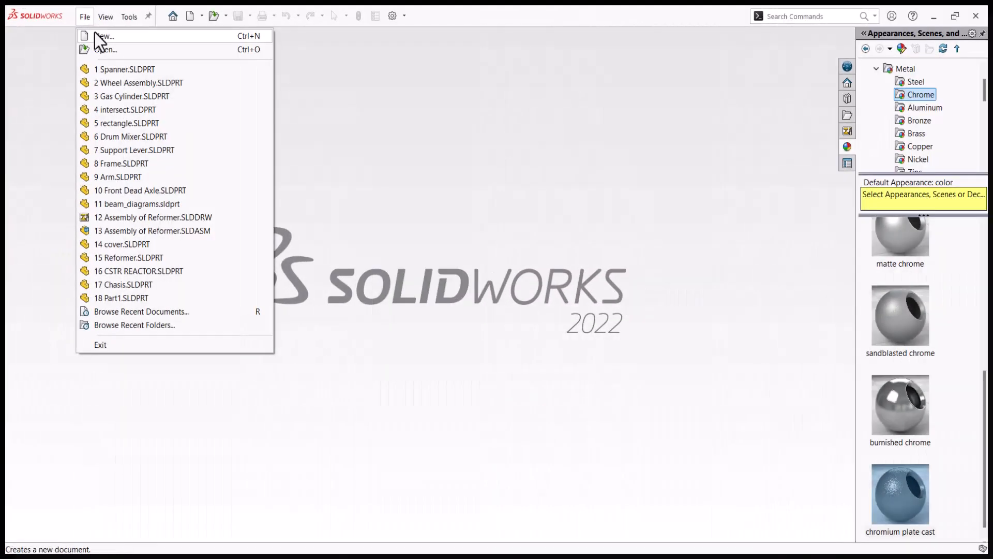
Step: Create a new part document and start a sketch on the Front Plane
{"action": "left_click", "coordinate": [95, 33]}
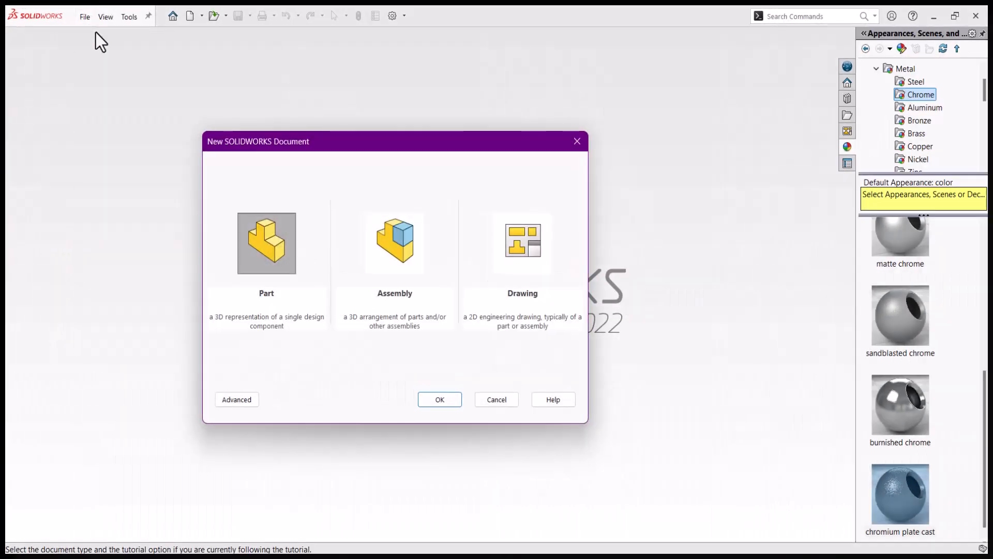
{"action": "left_click", "coordinate": [440, 399]}
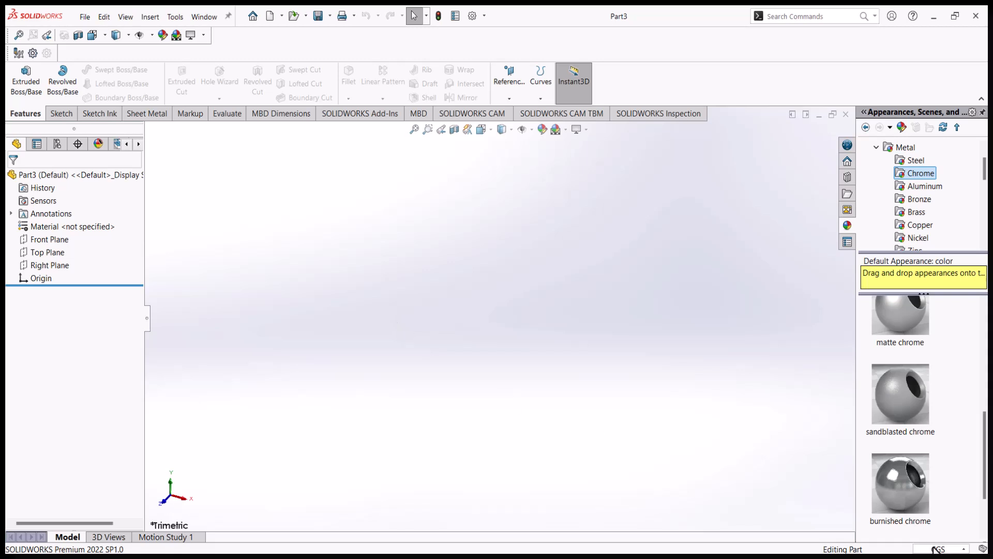
{"action": "left_click", "coordinate": [52, 240]}
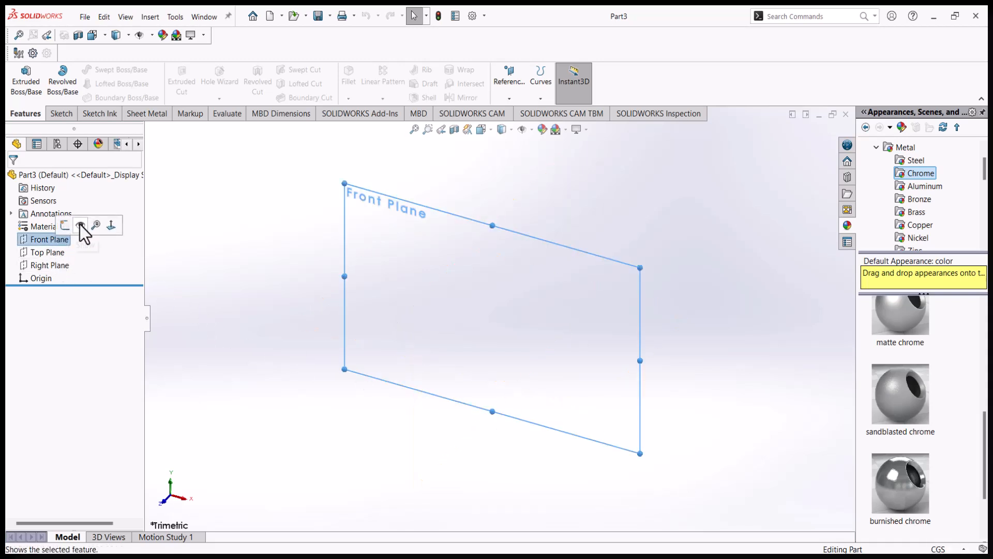
{"action": "left_click", "coordinate": [64, 226]}
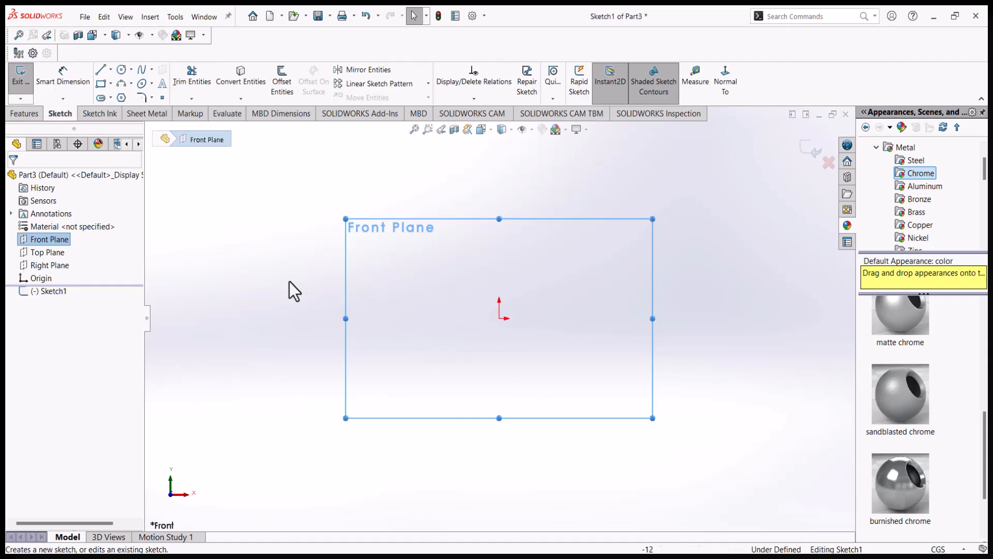
Step: Sketch a 6-sided polygon with an inscribed circle, centred on the origin, about 8.21 cm across flats with one vertex level with the origin
{"action": "left_click", "coordinate": [123, 98]}
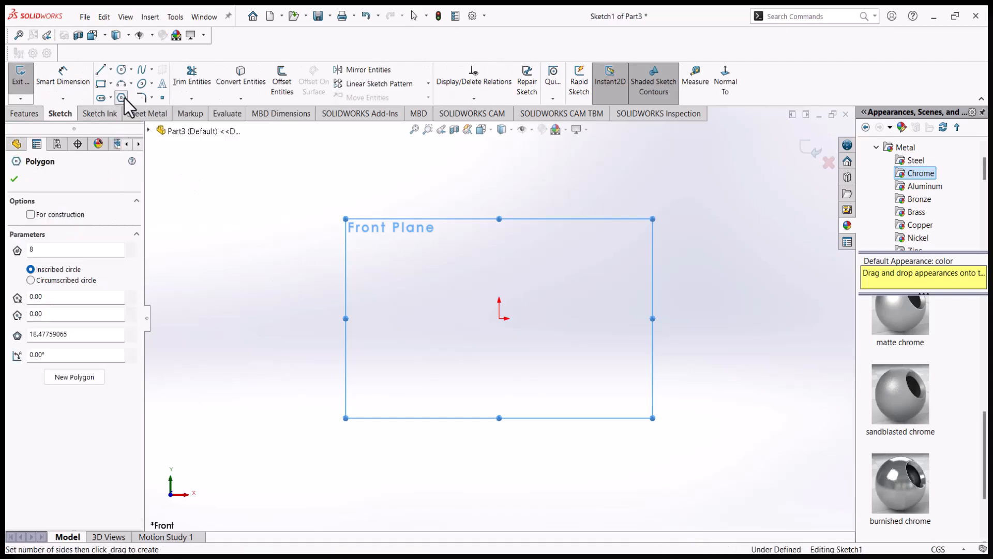
{"action": "left_click", "coordinate": [70, 250]}
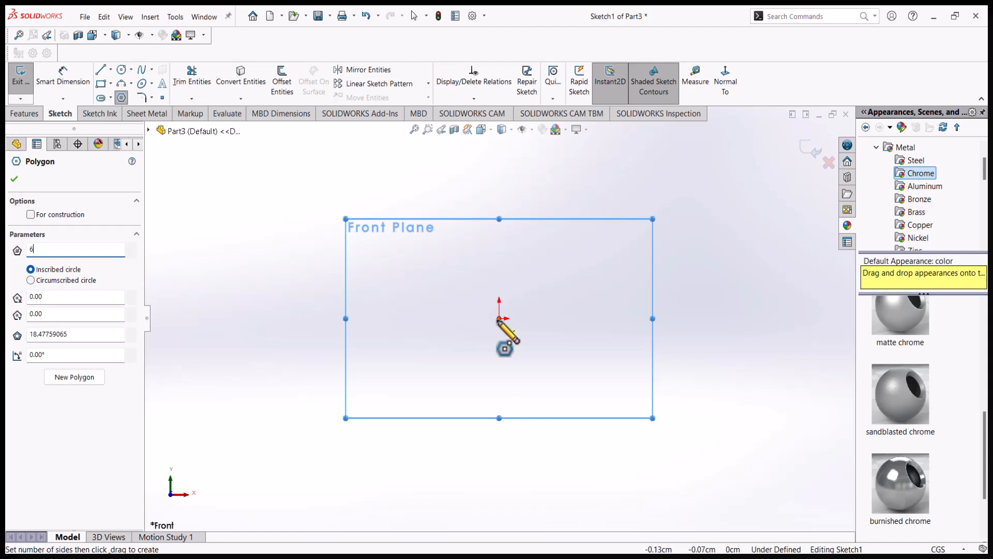
{"action": "left_click", "coordinate": [499, 319]}
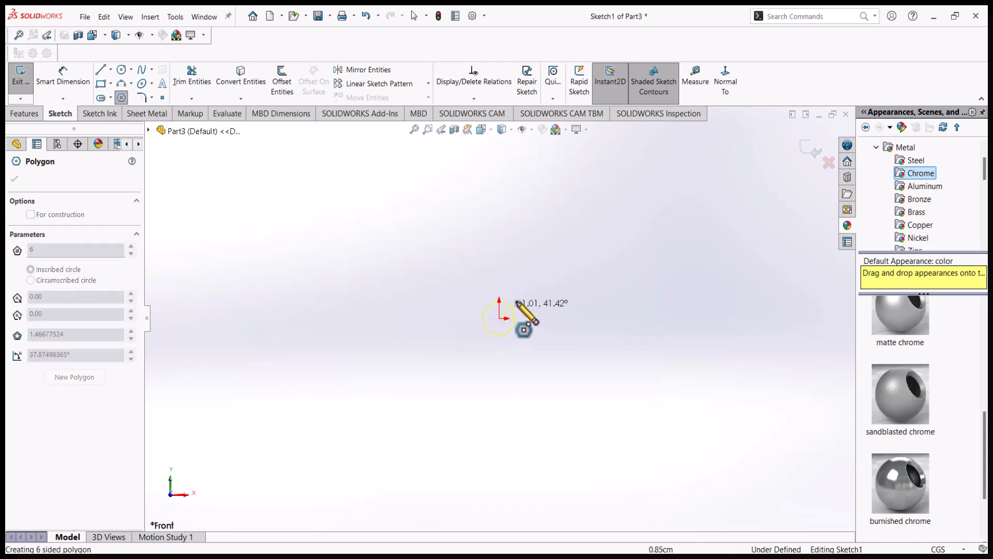
{"action": "left_click", "coordinate": [581, 318]}
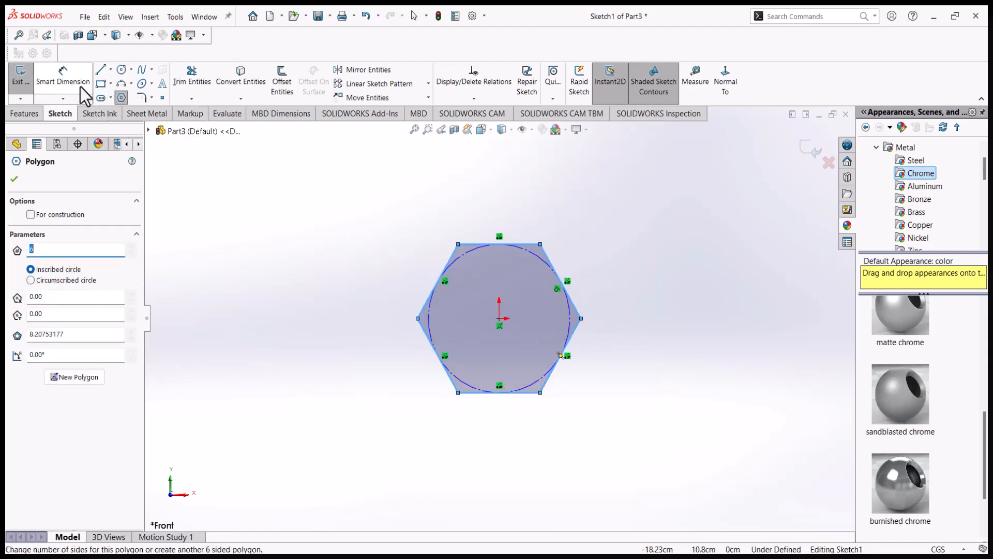
Step: Dimension the hexagon's distance between its upper and lower horizontal sides as 2 cm
{"action": "left_click", "coordinate": [62, 78]}
{"action": "left_click", "coordinate": [511, 245]}
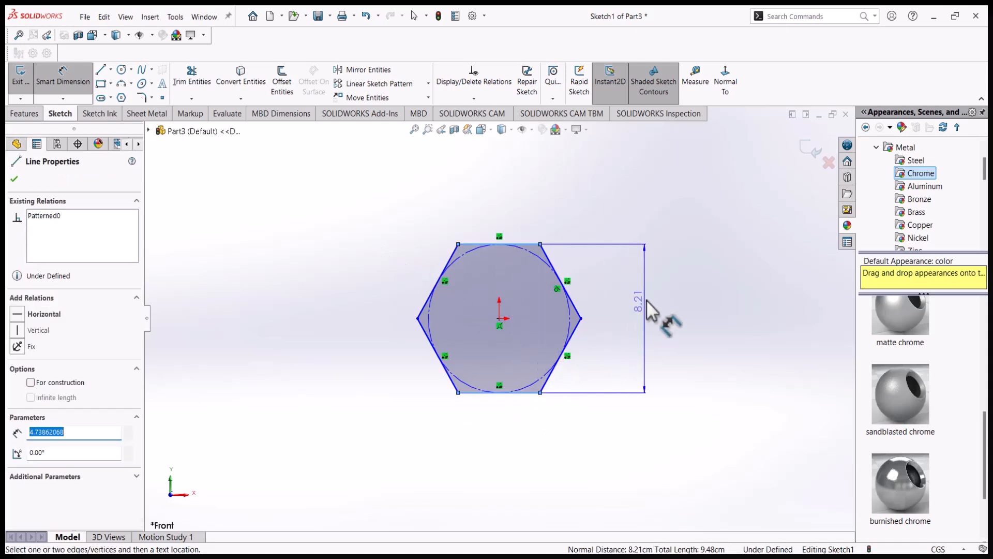
{"action": "left_click", "coordinate": [561, 217]}
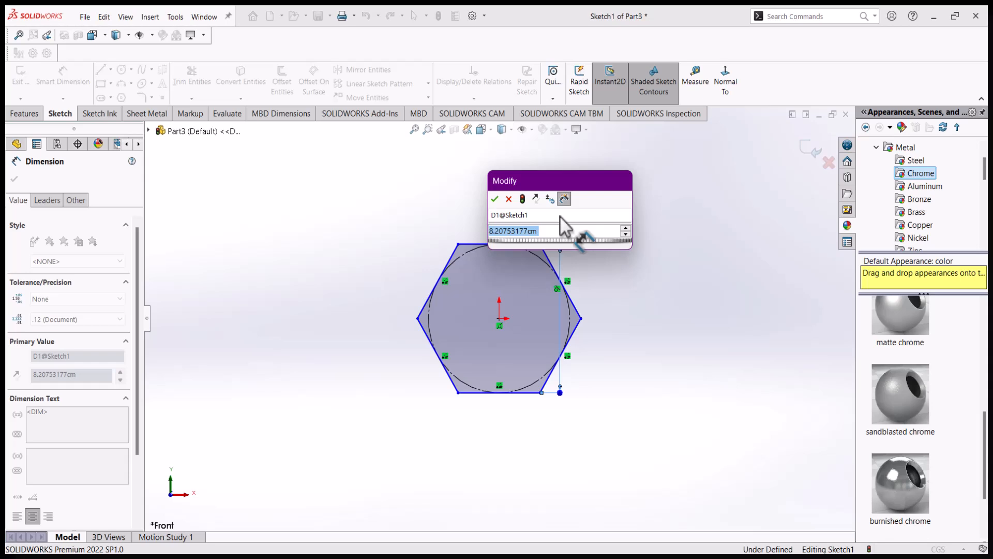
{"action": "type", "text": "2"}
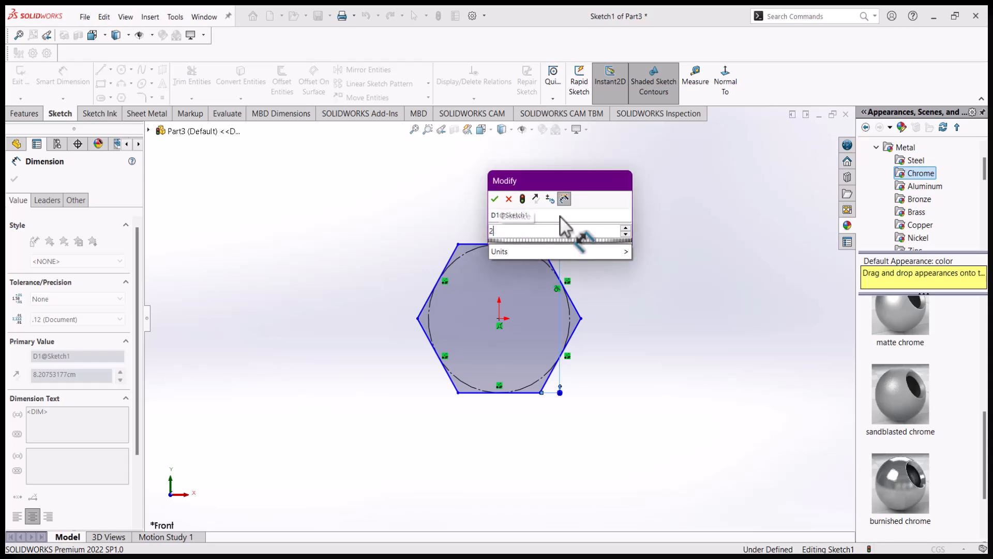
{"action": "key", "text": "Return"}
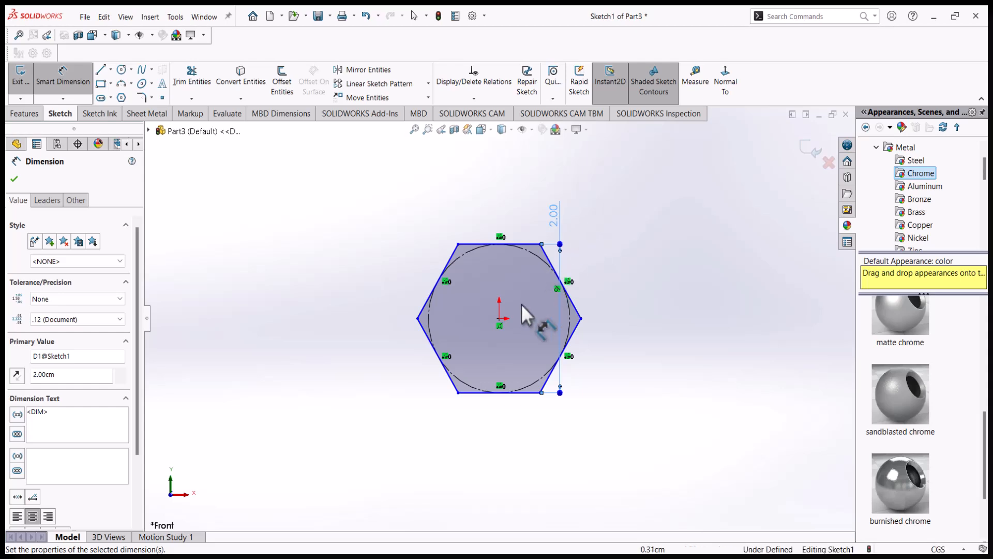
{"action": "left_click", "coordinate": [637, 340]}
{"action": "right_click", "coordinate": [631, 329]}
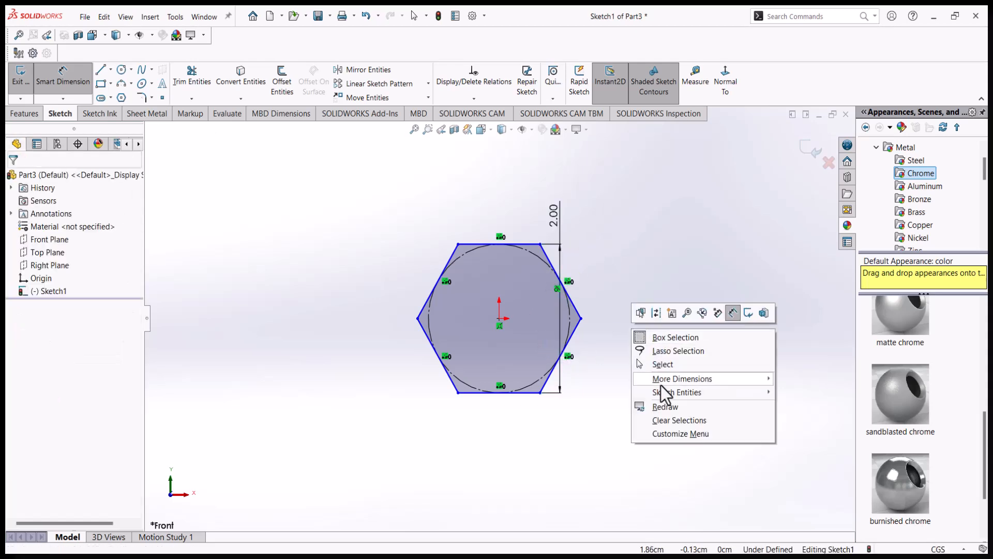
{"action": "left_click", "coordinate": [662, 364]}
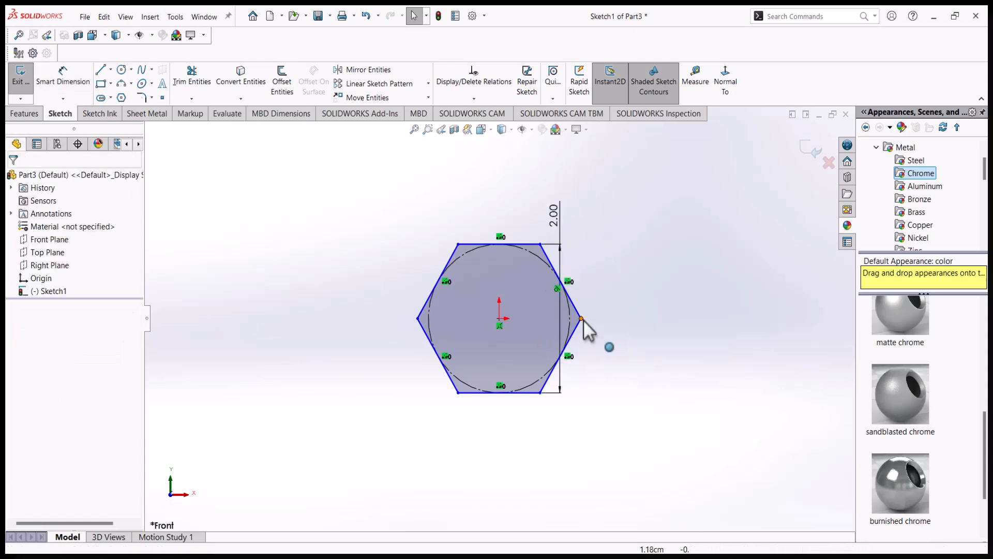
Step: Add a horizontal relation between the hexagon's right vertex and the origin
{"action": "left_click", "coordinate": [581, 319]}
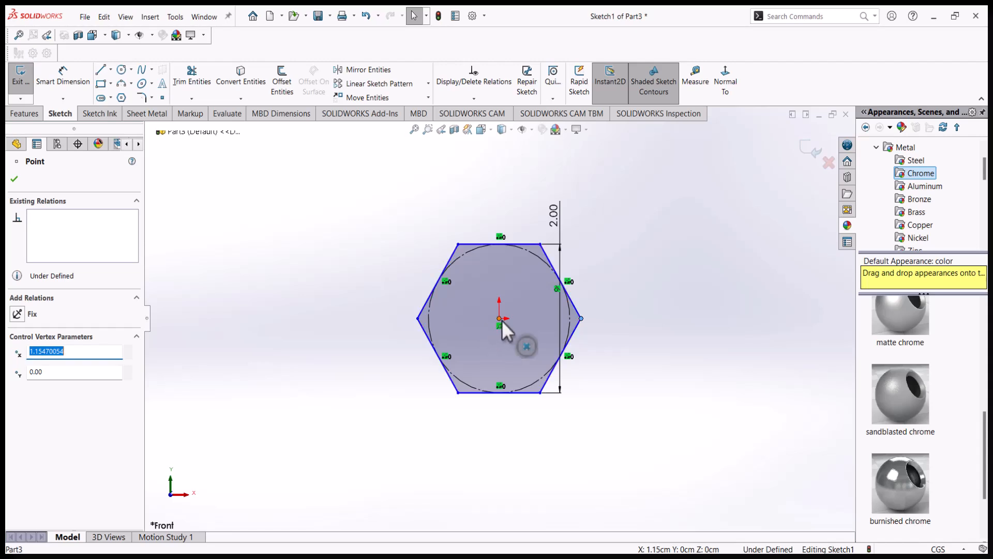
{"action": "left_click", "coordinate": [500, 319], "text": "ctrl"}
{"action": "left_click", "coordinate": [18, 369]}
{"action": "left_click", "coordinate": [271, 318]}
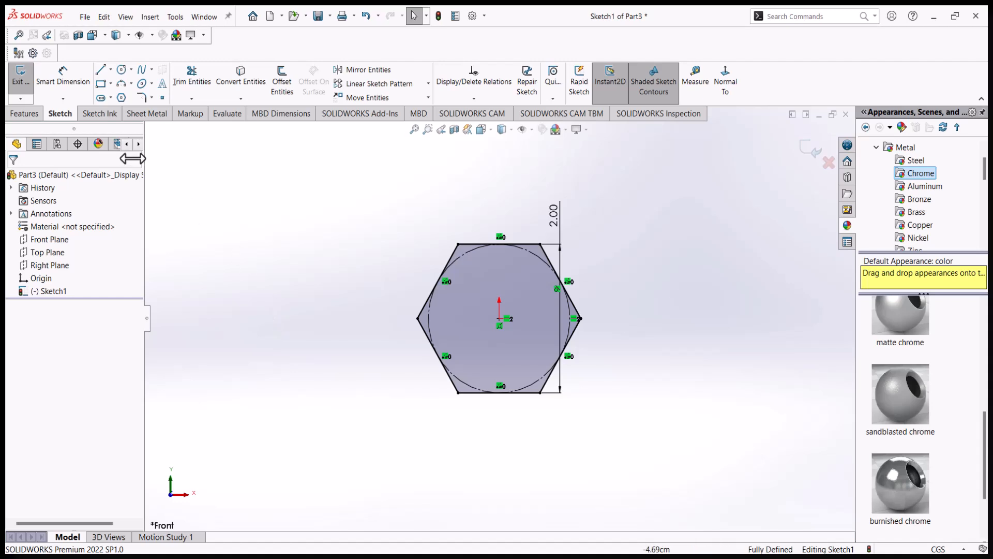
Step: Extrude the hexagon as a boss with the Mid Plane end condition and a depth of 1 cm
{"action": "left_click", "coordinate": [21, 113]}
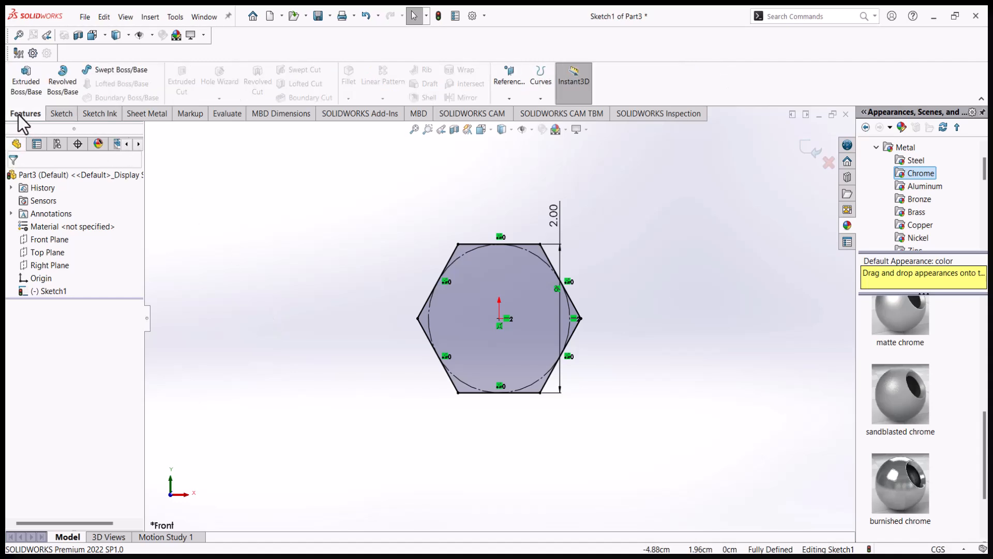
{"action": "left_click", "coordinate": [26, 89]}
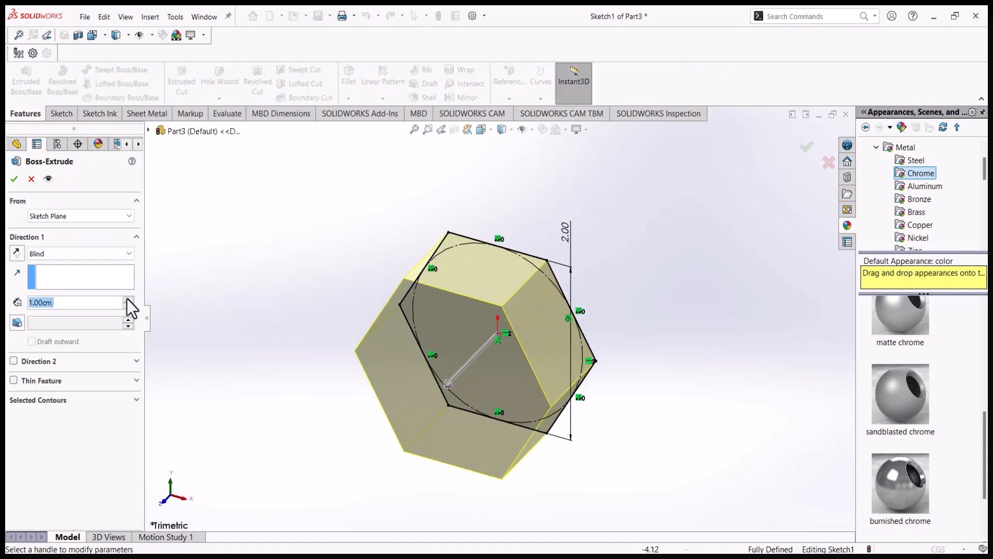
{"action": "left_click", "coordinate": [108, 258]}
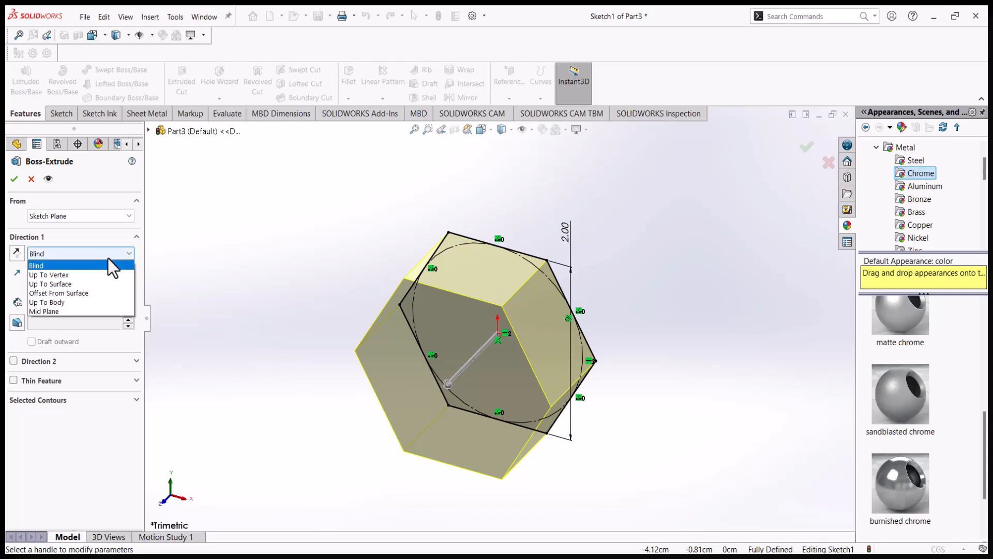
{"action": "left_click", "coordinate": [110, 310]}
{"action": "middle_click_drag", "start_coordinate": [457, 294], "coordinate": [428, 284]}
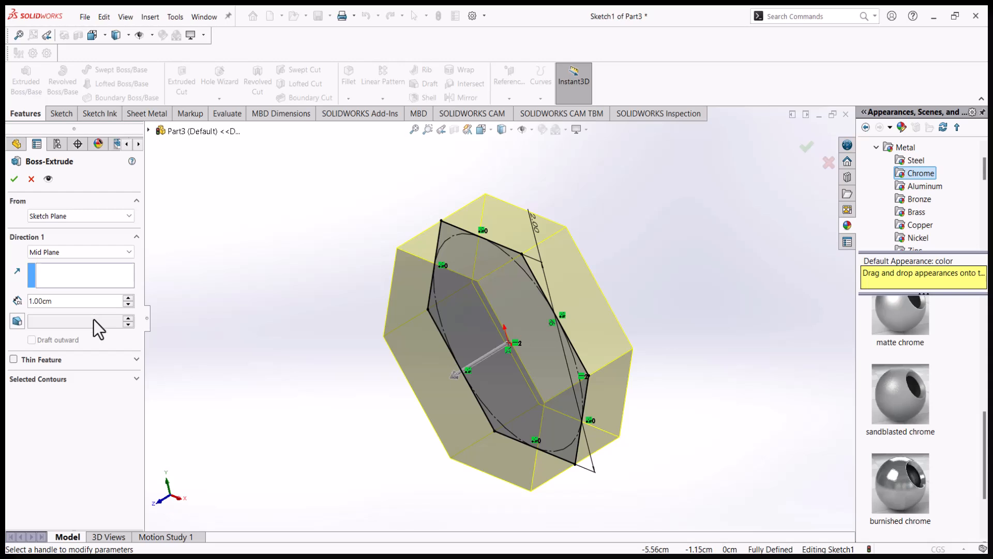
{"action": "left_click", "coordinate": [14, 179]}
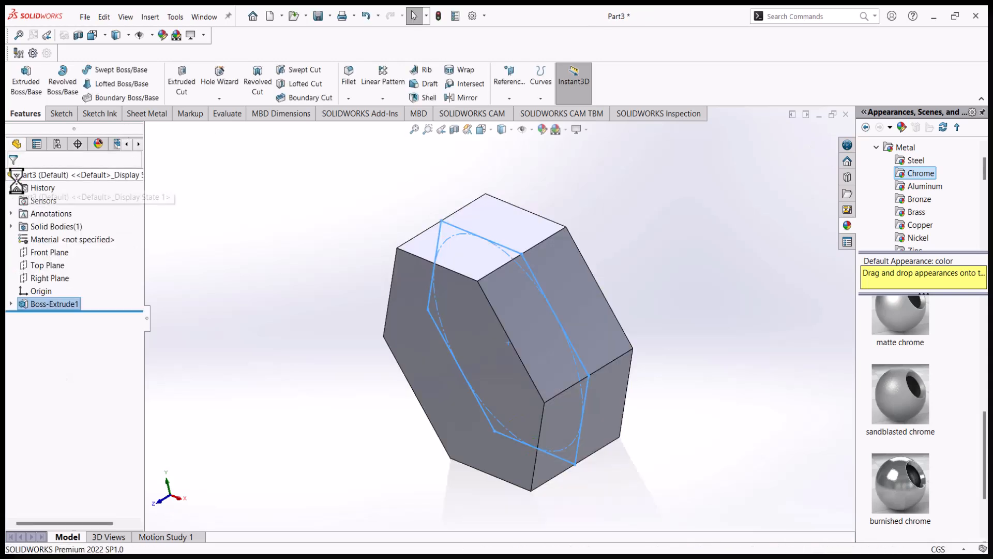
Step: Start a new sketch on the Right Plane through the hexagonal head
{"action": "middle_click_drag", "start_coordinate": [532, 385], "coordinate": [545, 215]}
{"action": "left_click", "coordinate": [536, 342]}
{"action": "middle_click_drag", "start_coordinate": [595, 398], "coordinate": [635, 361]}
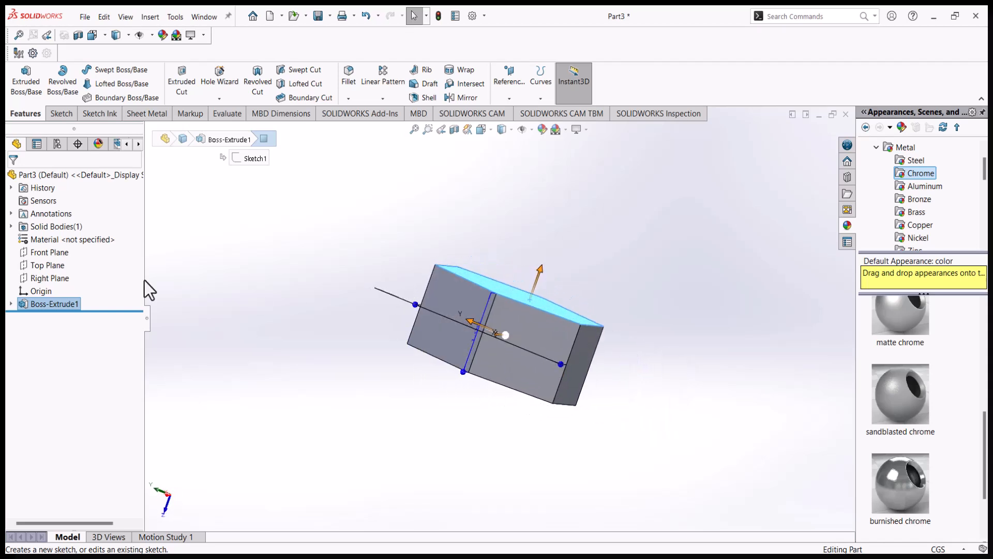
{"action": "left_click", "coordinate": [38, 278]}
{"action": "left_click", "coordinate": [49, 259]}
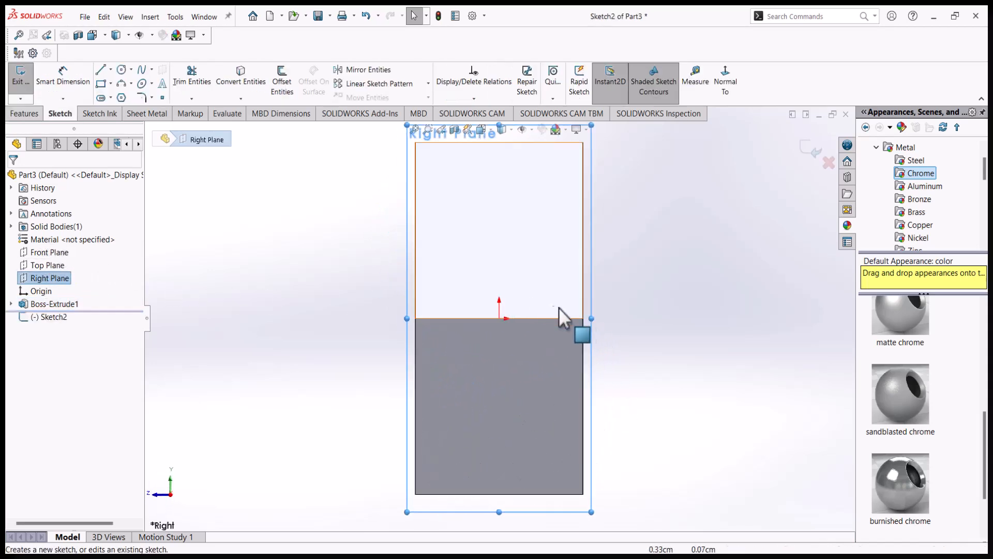
{"action": "left_click", "coordinate": [595, 320]}
{"action": "key", "text": "f"}
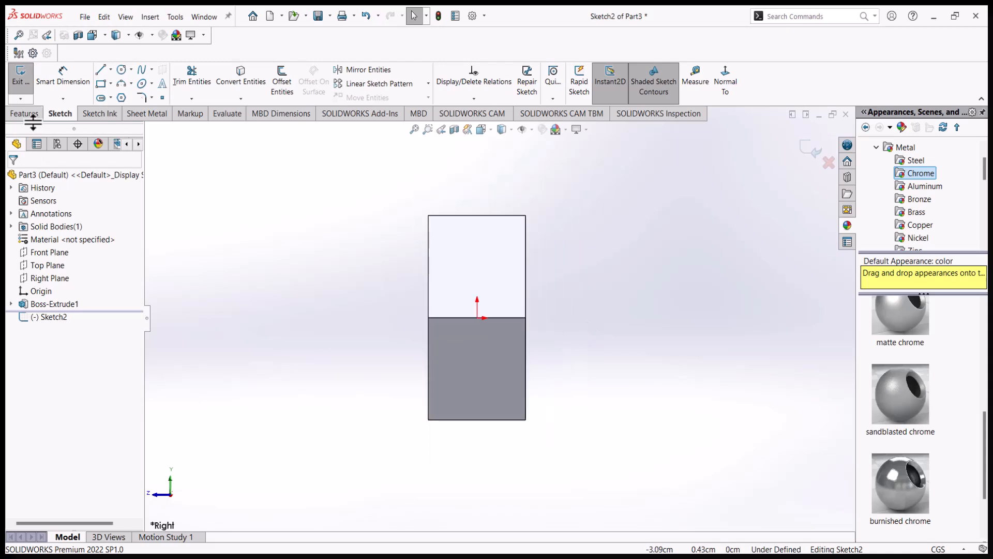
Step: Sketch a horizontal line about 4.95 cm long, running outward from the middle of the hexagonal head's right edge
{"action": "left_click", "coordinate": [110, 68]}
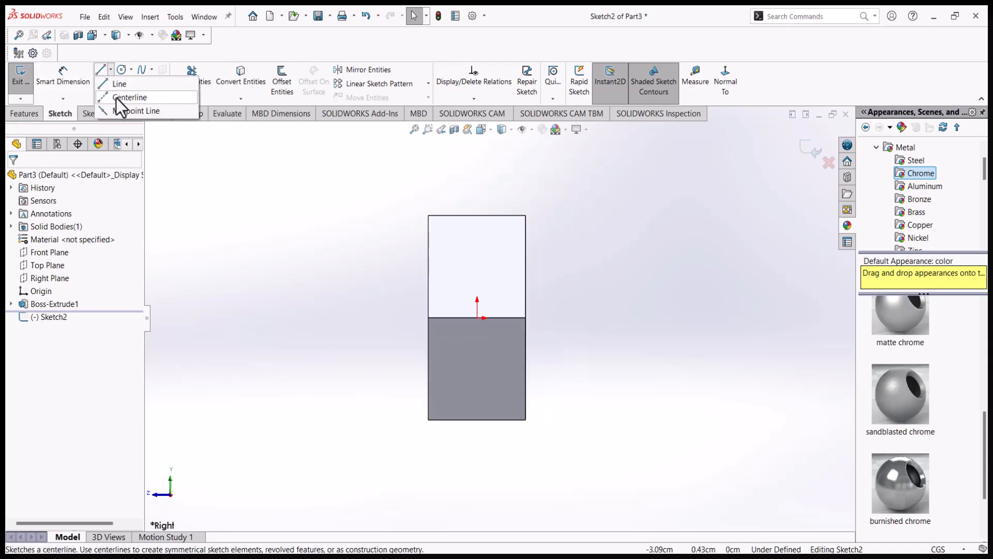
{"action": "left_click", "coordinate": [111, 87]}
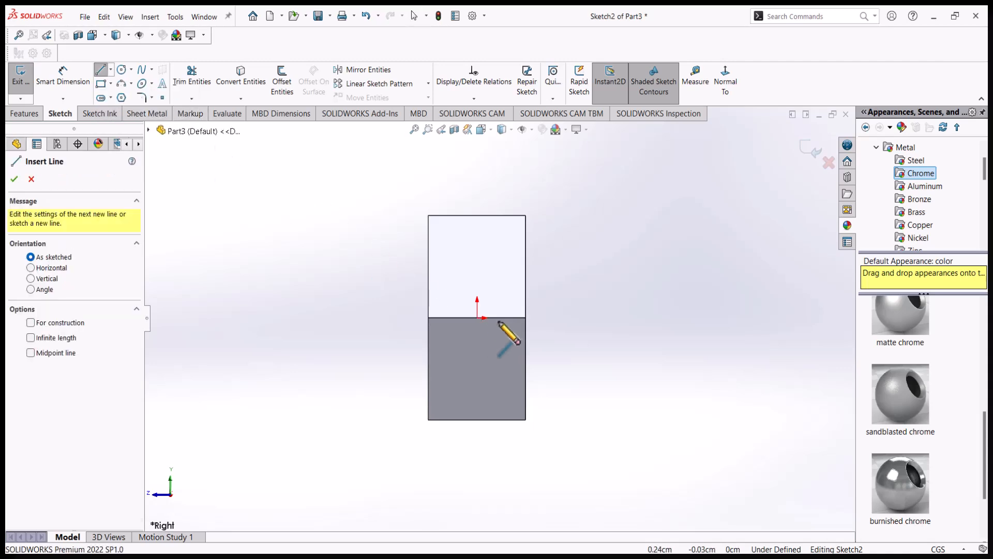
{"action": "left_click", "coordinate": [526, 317]}
{"action": "scroll", "coordinate": [609, 318], "scroll_direction": "up", "scroll_amount": 3}
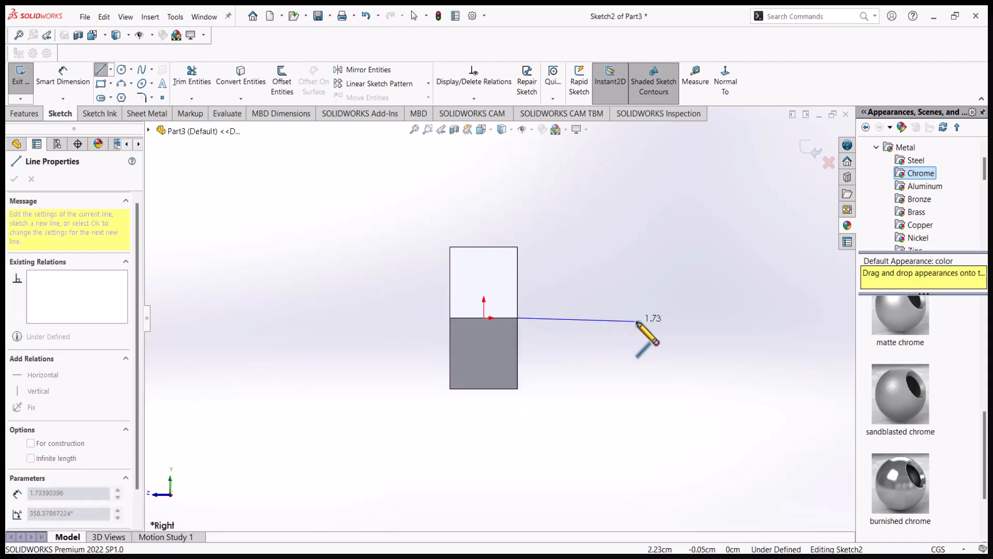
{"action": "left_click", "coordinate": [794, 318]}
{"action": "key", "text": "Escape"}
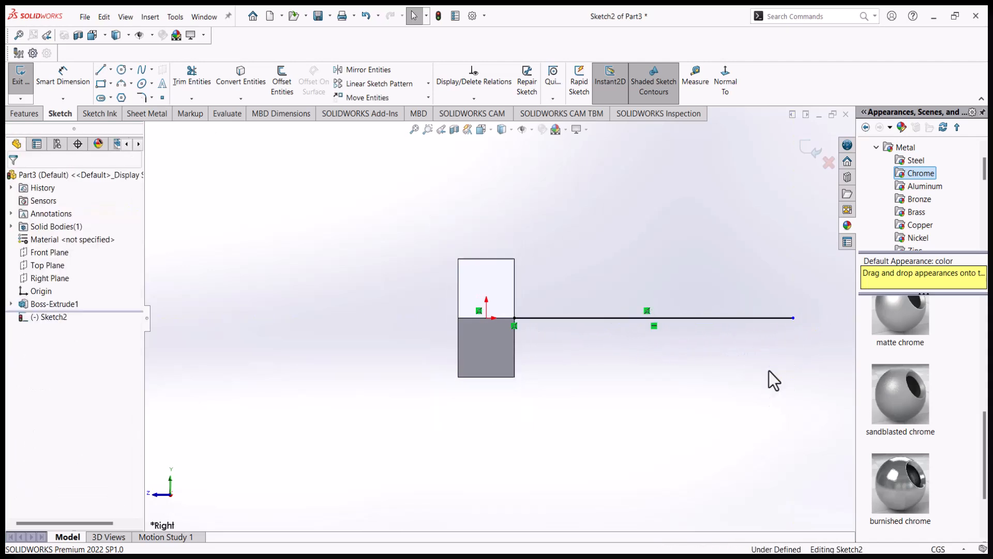
Step: Dimension the horizontal line's length as 7 cm
{"action": "left_click", "coordinate": [63, 77]}
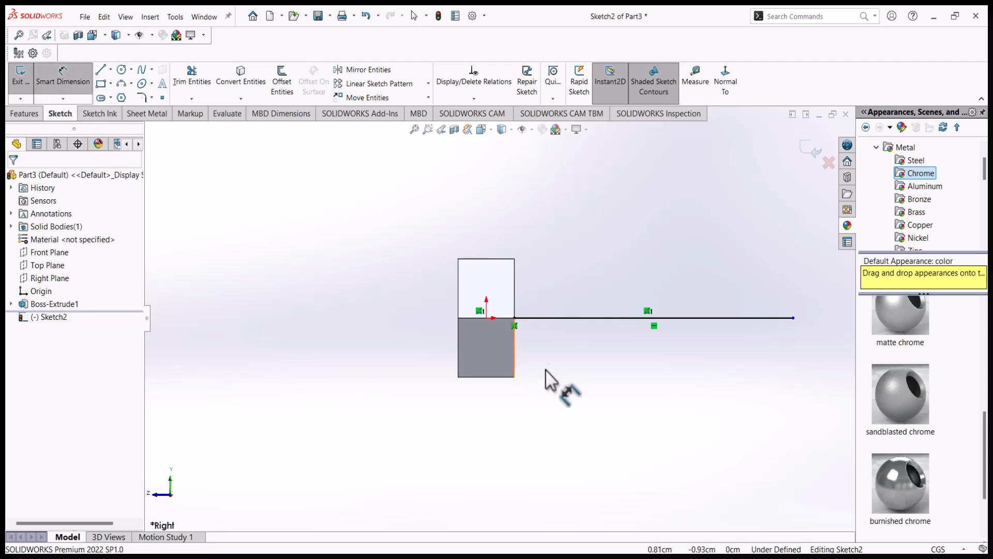
{"action": "left_click", "coordinate": [576, 318]}
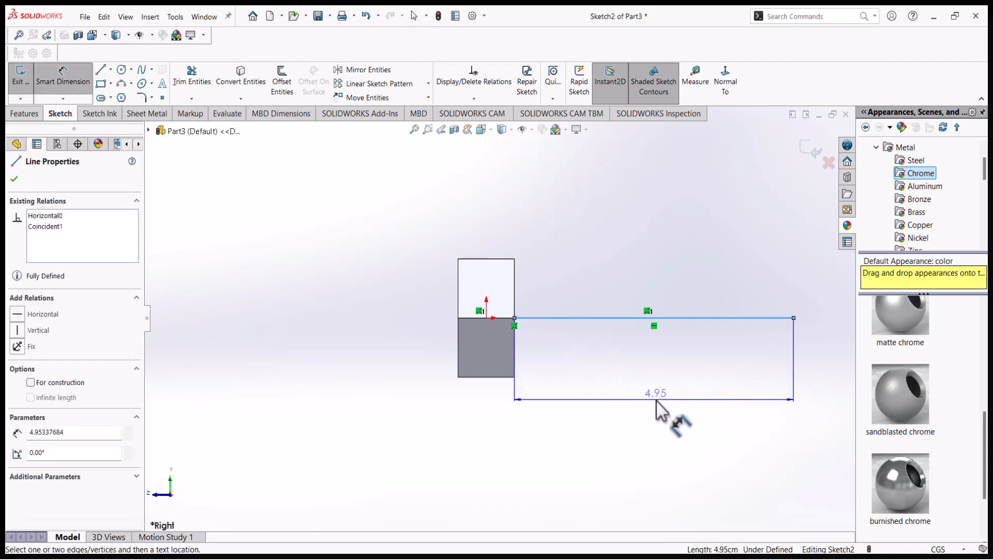
{"action": "left_click", "coordinate": [637, 384]}
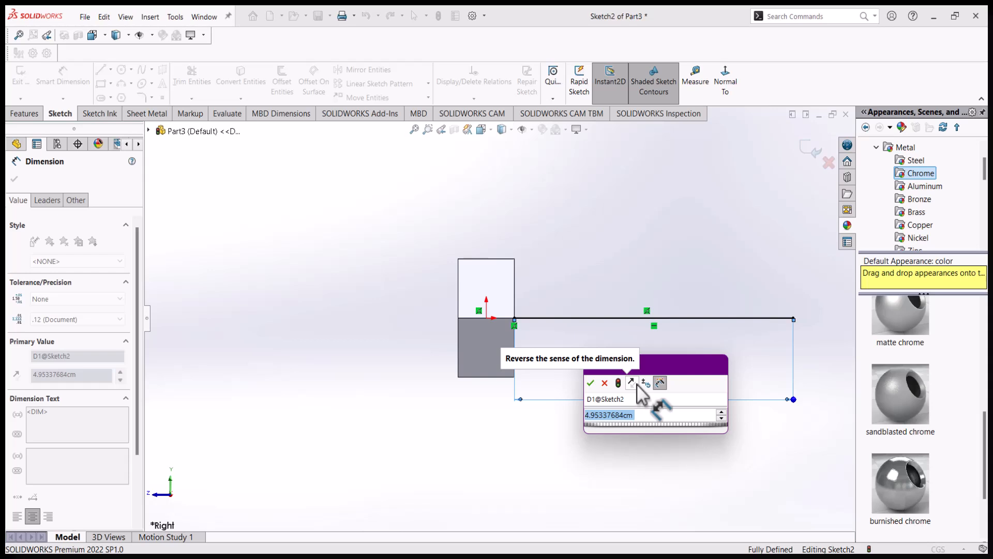
{"action": "type", "text": "7"}
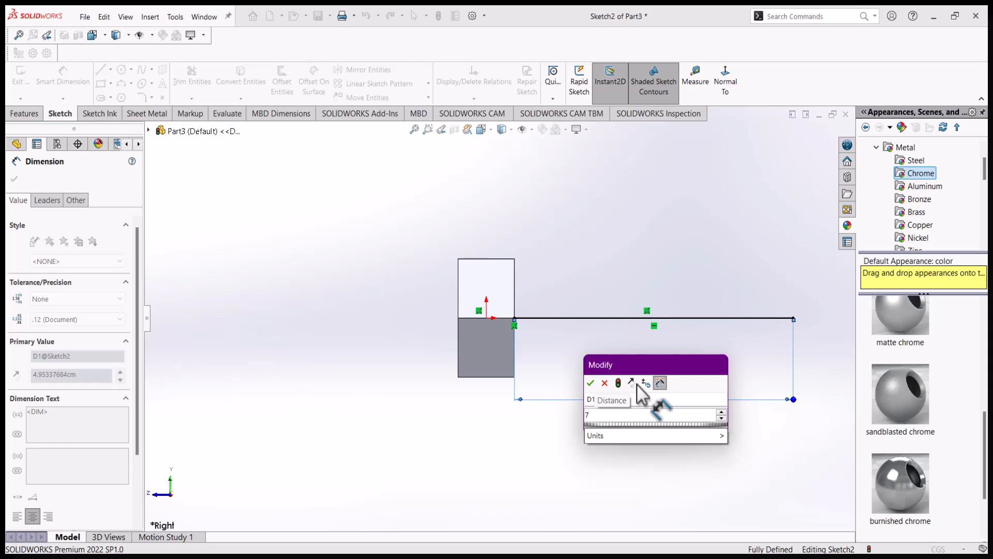
{"action": "key", "text": "Return"}
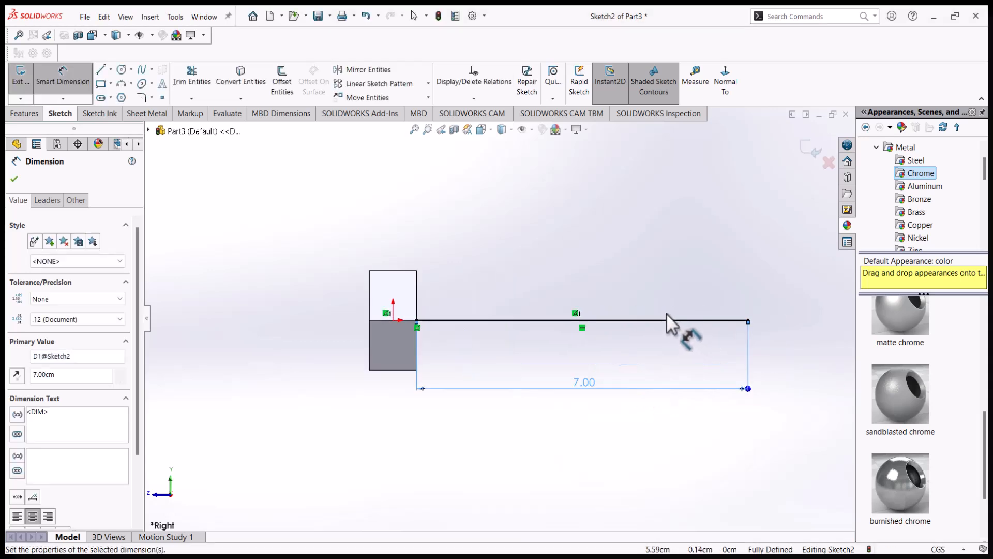
Step: Sketch a vertical line from the inner end of the 7 cm line up to the hexagonal head's upper corner
{"action": "left_click", "coordinate": [100, 70]}
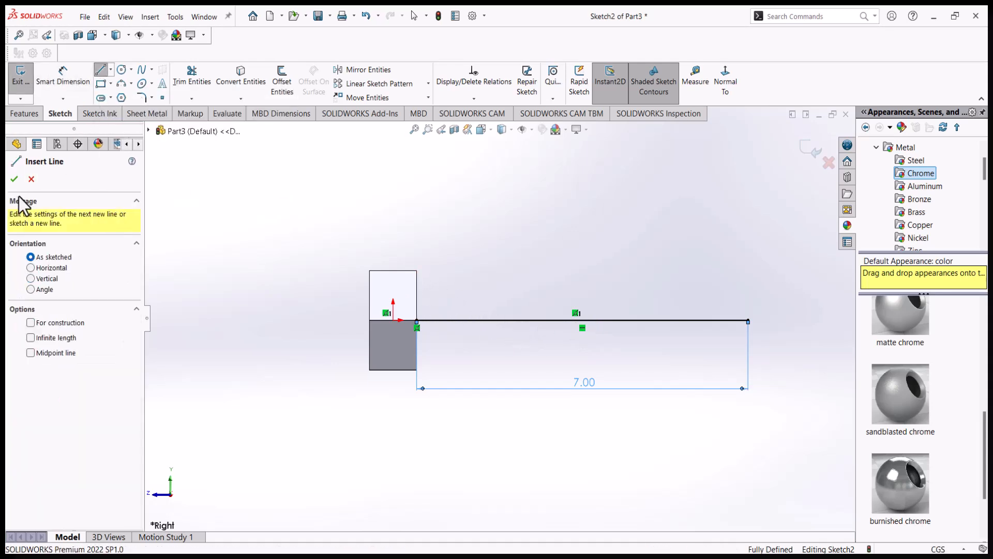
{"action": "left_click", "coordinate": [417, 321]}
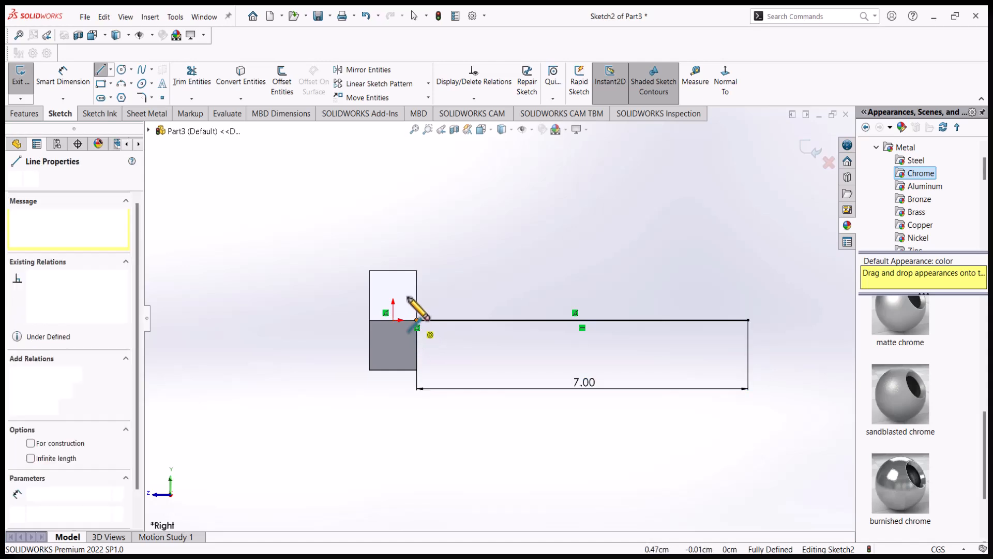
{"action": "left_click", "coordinate": [417, 270]}
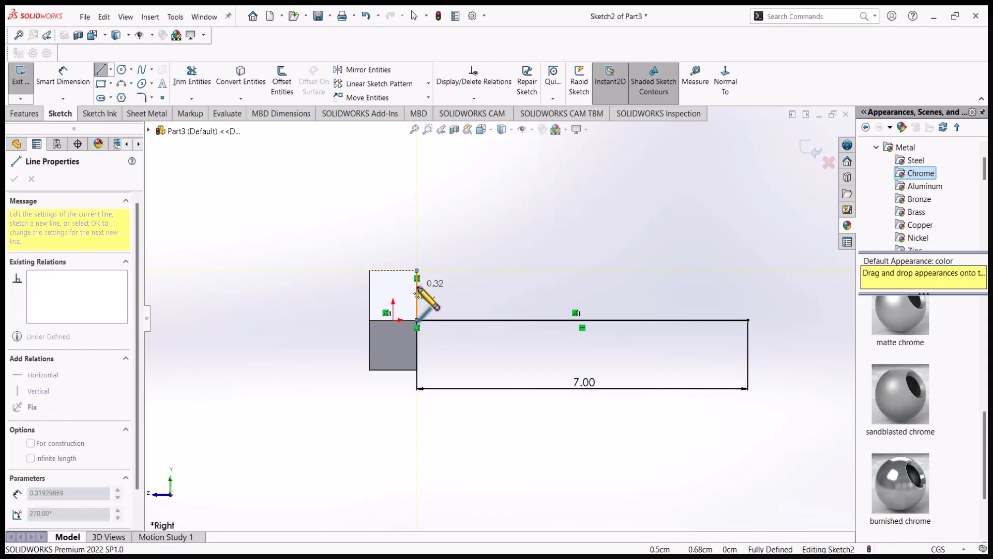
{"action": "key", "text": "Escape"}
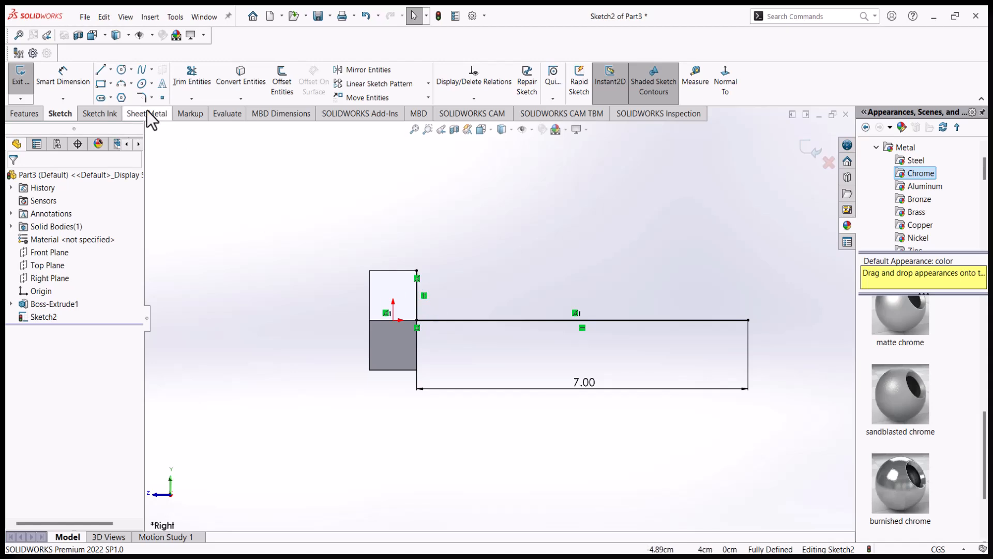
Step: Draw a wavy spline from the 7 cm line's outer end through four intermediate points to the vertical line's upper end, closing the profile
{"action": "left_click", "coordinate": [143, 71]}
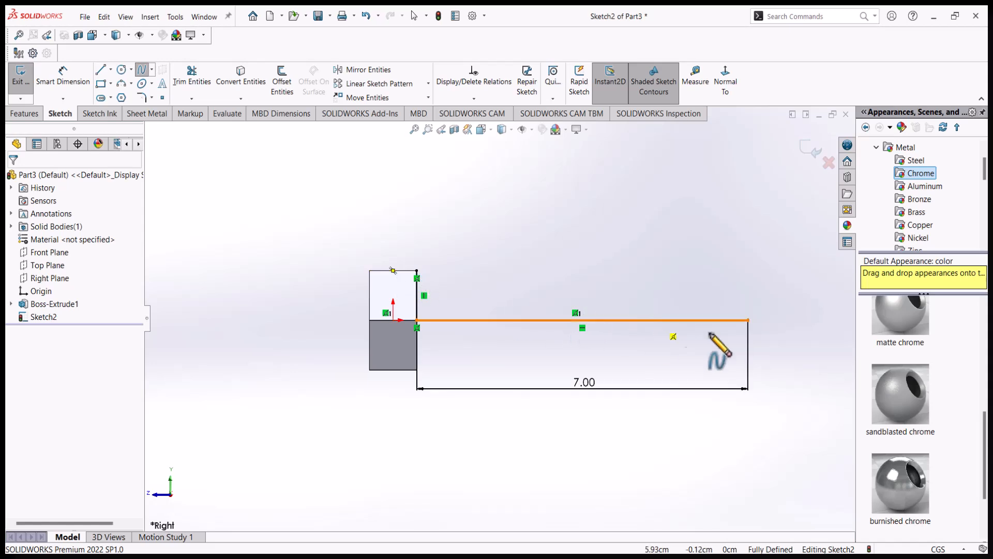
{"action": "left_click", "coordinate": [749, 319]}
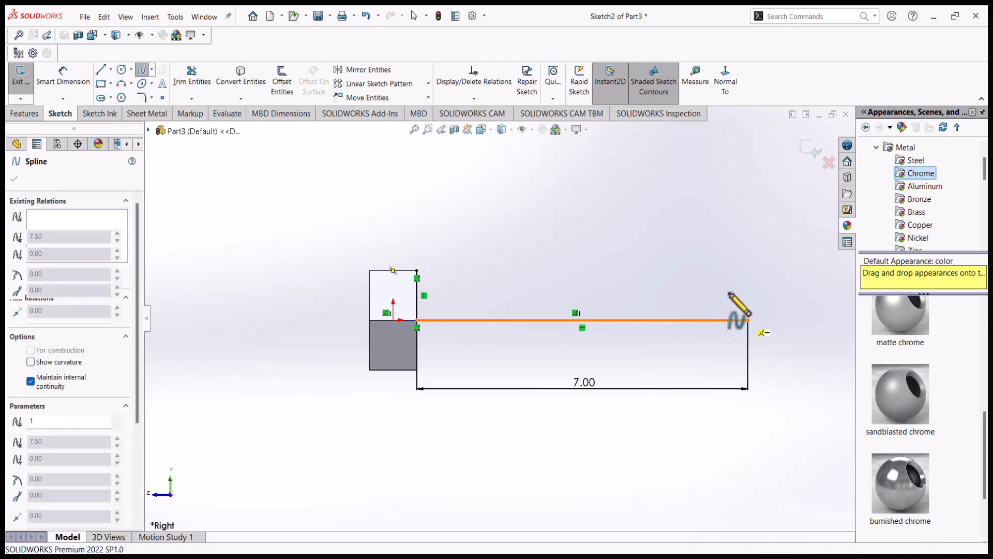
{"action": "left_click", "coordinate": [698, 256]}
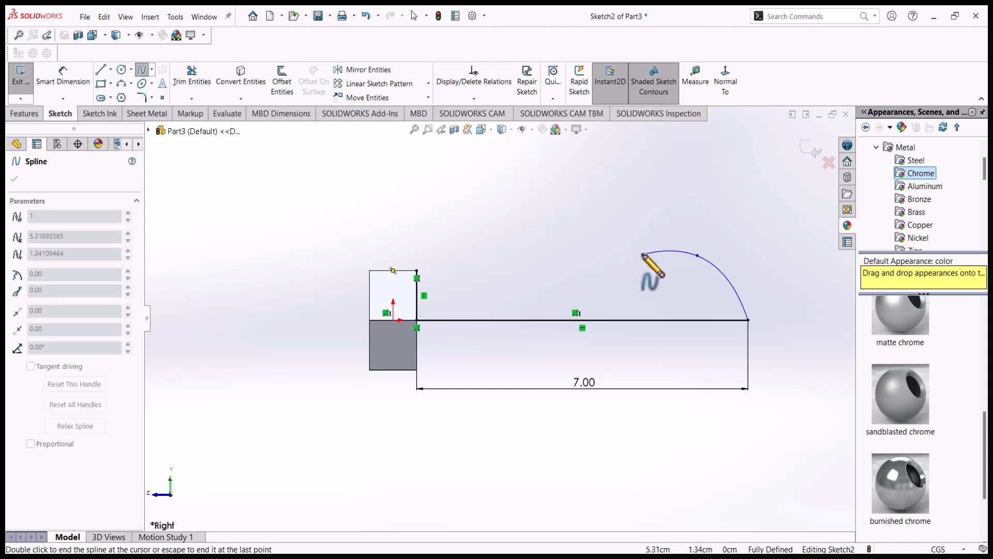
{"action": "left_click", "coordinate": [606, 239]}
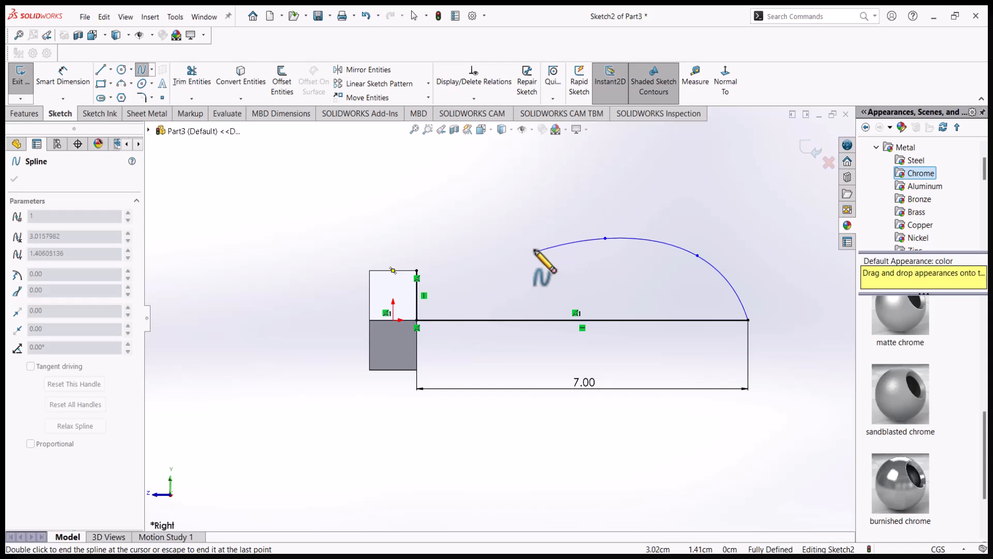
{"action": "left_click", "coordinate": [530, 260]}
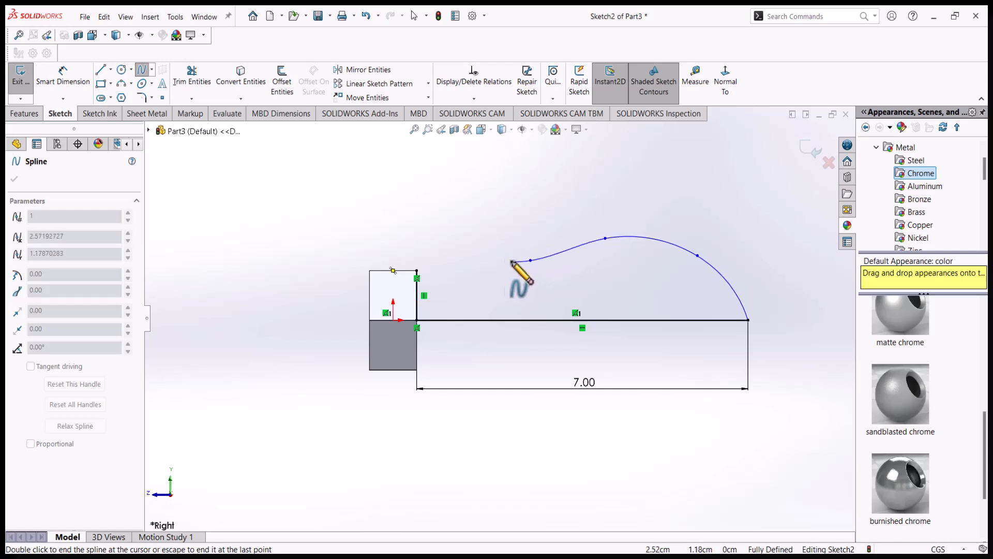
{"action": "left_click", "coordinate": [453, 248]}
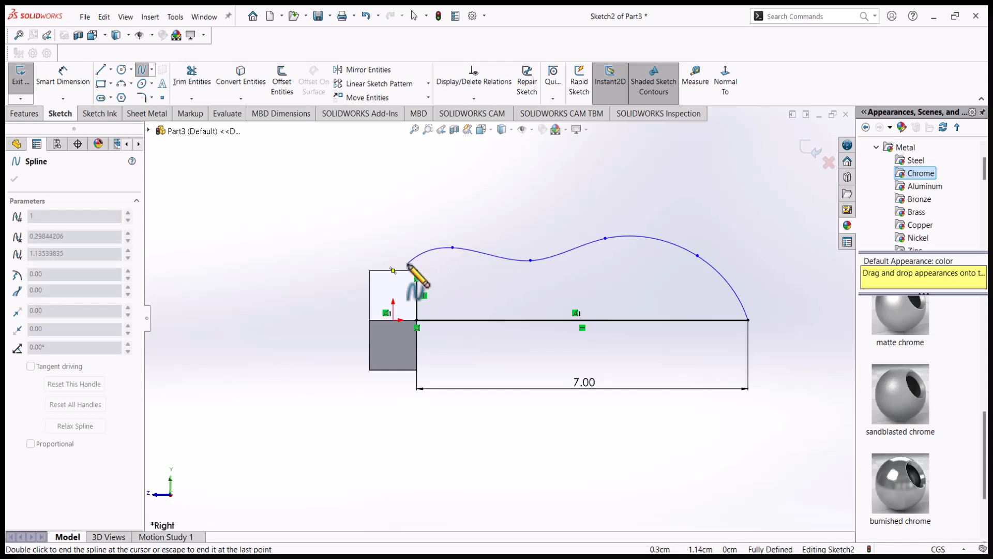
{"action": "left_click", "coordinate": [417, 271]}
{"action": "key", "text": "Escape"}
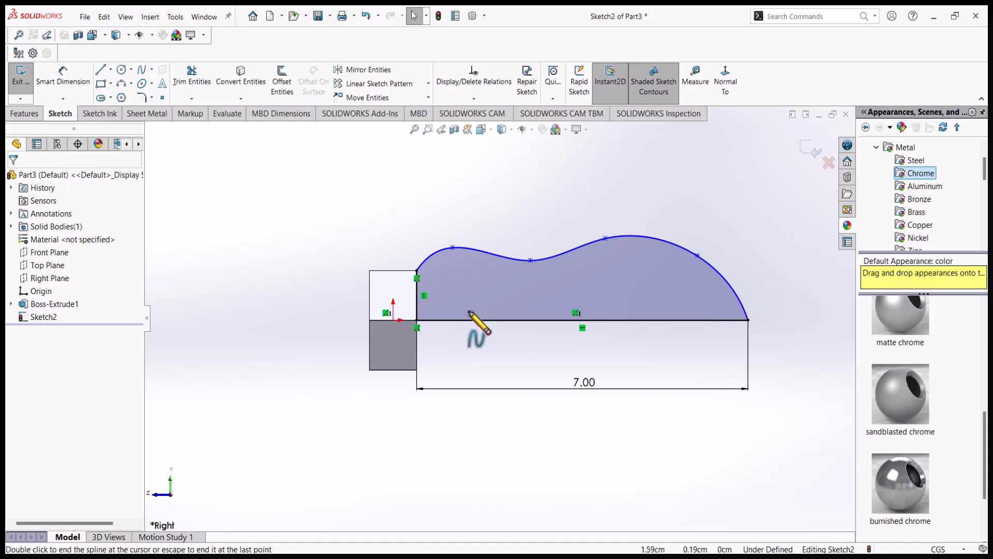
{"action": "key", "text": "Escape"}
Step: Dimension the arc length of the spline, accepting the length as drawn
{"action": "left_click", "coordinate": [63, 77]}
{"action": "left_click", "coordinate": [434, 259]}
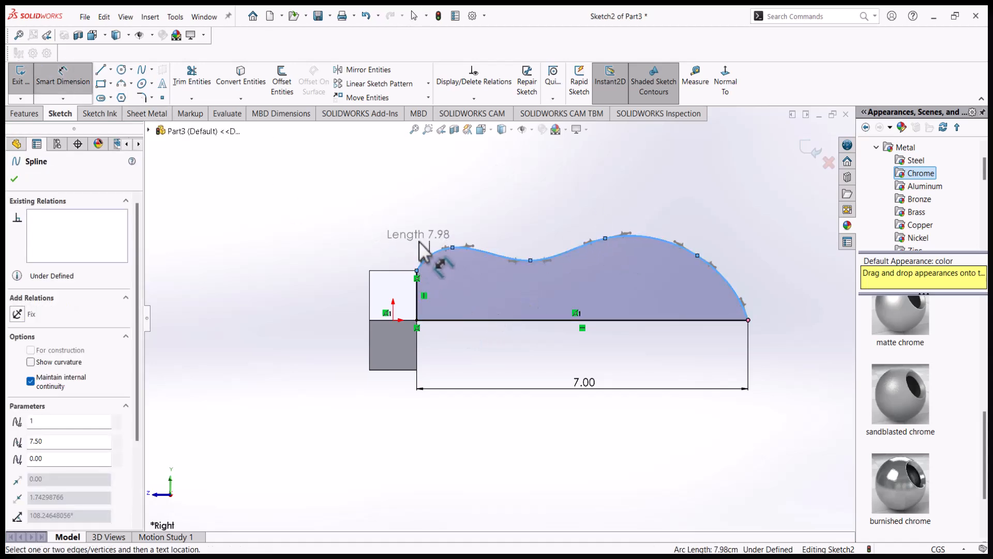
{"action": "left_click", "coordinate": [407, 228]}
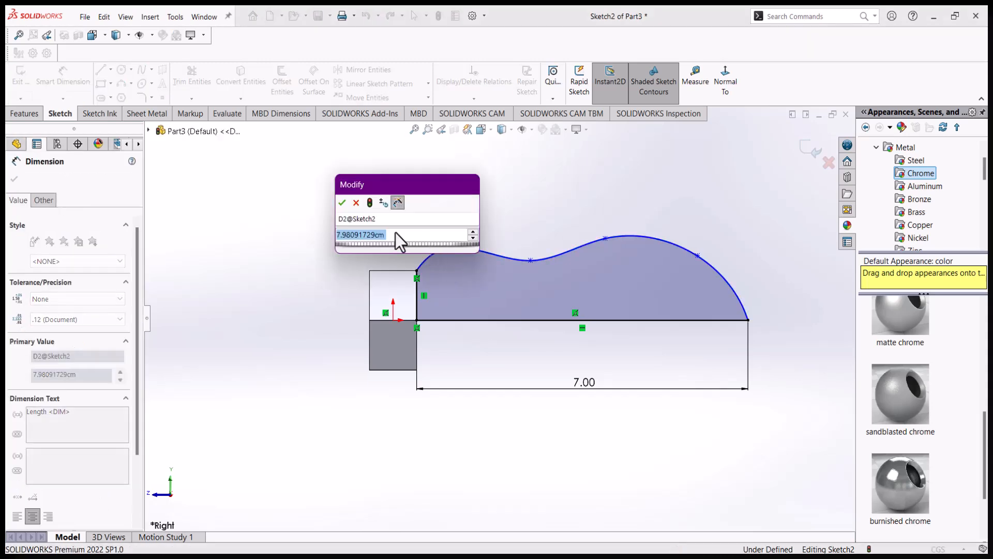
{"action": "left_click", "coordinate": [342, 203]}
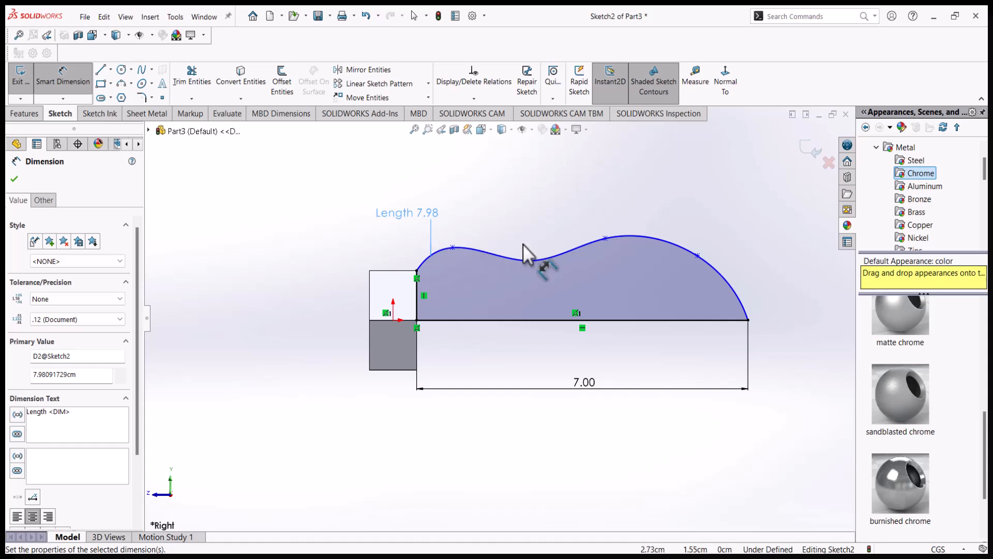
{"action": "left_click", "coordinate": [15, 179]}
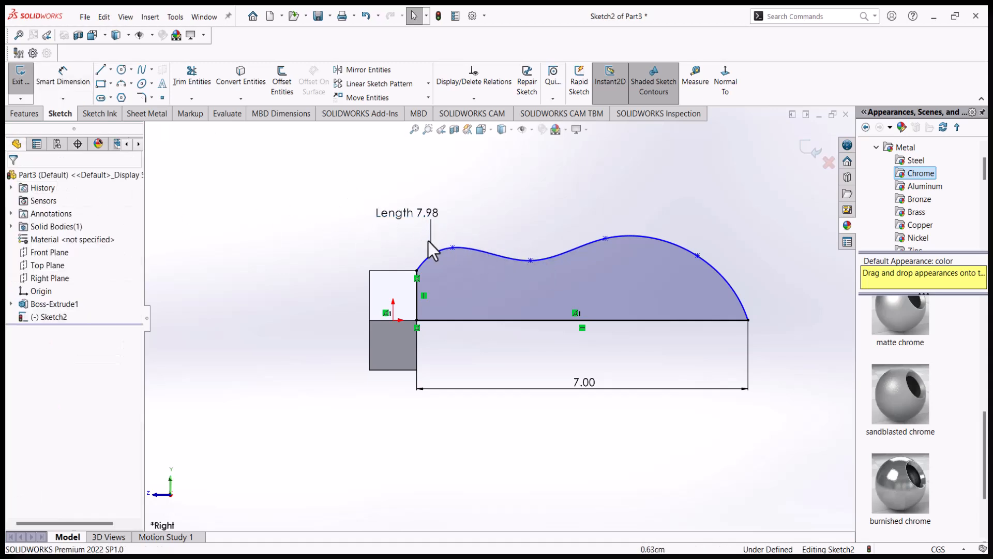
Step: Reshape the spline by shifting its point nearest the head and the one before the outer bulge slightly outward and down
{"action": "left_click", "coordinate": [453, 247]}
{"action": "left_click_drag", "start_coordinate": [462, 248], "coordinate": [480, 255]}
{"action": "left_click_drag", "start_coordinate": [607, 238], "coordinate": [619, 248]}
{"action": "left_click_drag", "start_coordinate": [619, 247], "coordinate": [619, 247]}
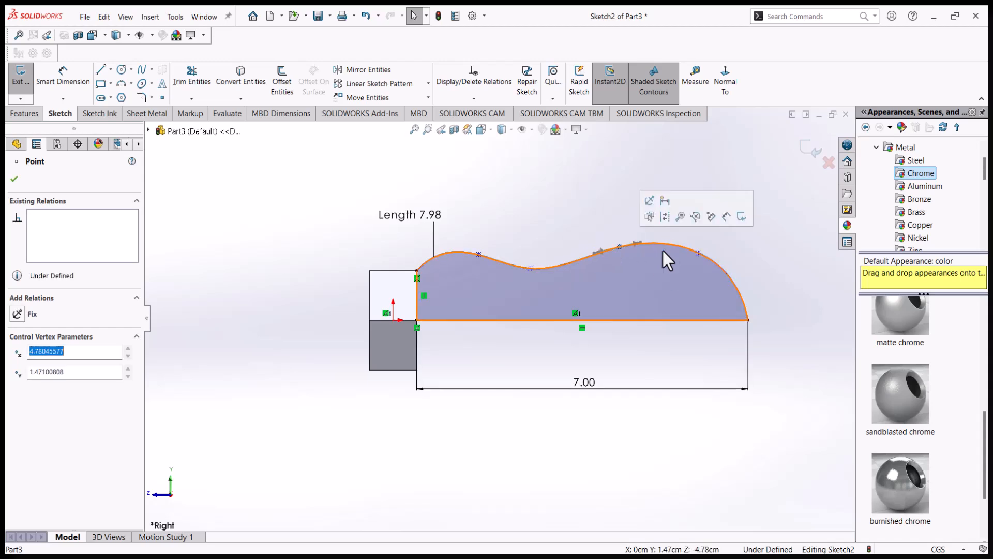
{"action": "left_click", "coordinate": [15, 179]}
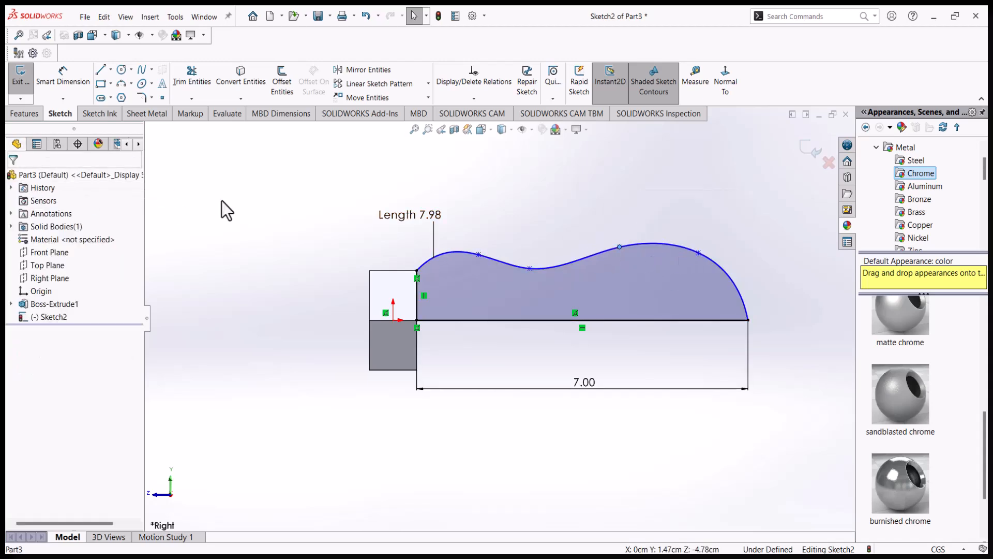
Step: Revolve the closed profile 360° as a merged boss around the 7 cm horizontal line
{"action": "left_click", "coordinate": [23, 114]}
{"action": "left_click", "coordinate": [74, 85]}
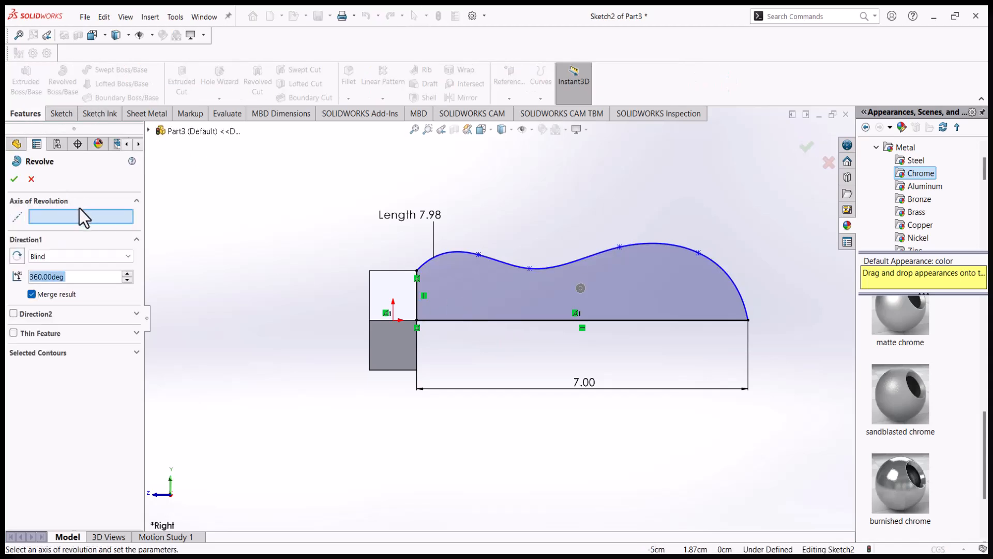
{"action": "left_click", "coordinate": [80, 213]}
{"action": "left_click", "coordinate": [460, 319]}
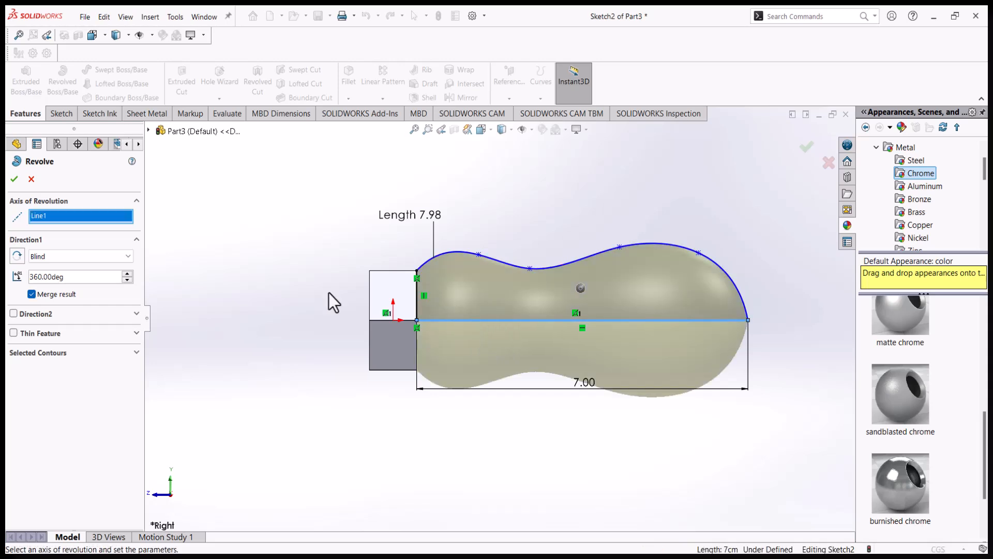
{"action": "left_click", "coordinate": [14, 179]}
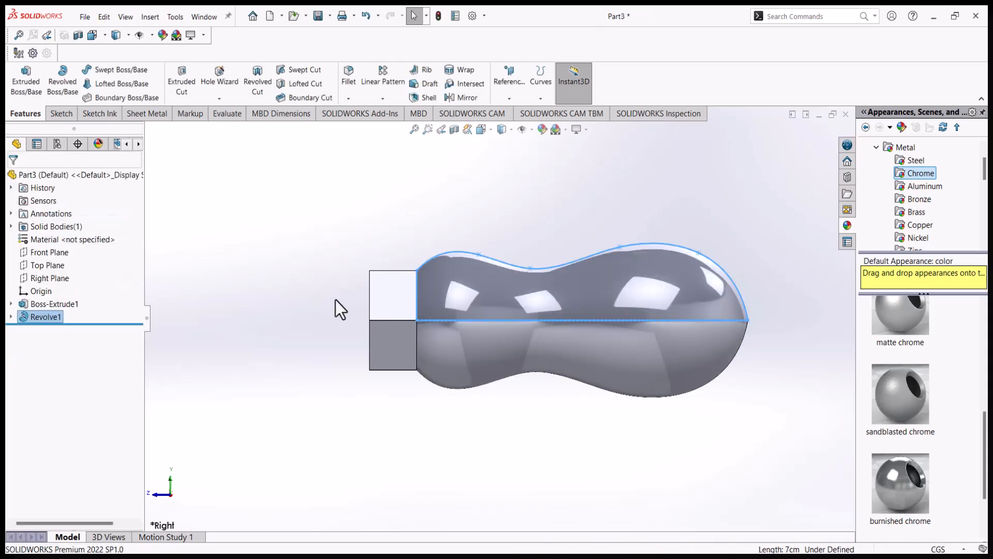
Step: Start a new sketch on the outer end face of the hexagonal head
{"action": "mouse_move", "coordinate": [383, 318]}
{"action": "middle_mouse_down"}
{"action": "mouse_move", "coordinate": [497, 299]}
{"action": "mouse_move", "coordinate": [459, 195]}
{"action": "mouse_move", "coordinate": [549, 259]}
{"action": "mouse_move", "coordinate": [492, 296]}
{"action": "mouse_move", "coordinate": [460, 197]}
{"action": "mouse_move", "coordinate": [478, 138]}
{"action": "mouse_move", "coordinate": [542, 278]}
{"action": "mouse_move", "coordinate": [459, 348]}
{"action": "mouse_move", "coordinate": [521, 277]}
{"action": "mouse_move", "coordinate": [533, 359]}
{"action": "mouse_move", "coordinate": [469, 346]}
{"action": "mouse_move", "coordinate": [479, 381]}
{"action": "mouse_move", "coordinate": [508, 284]}
{"action": "mouse_move", "coordinate": [528, 362]}
{"action": "middle_mouse_up"}
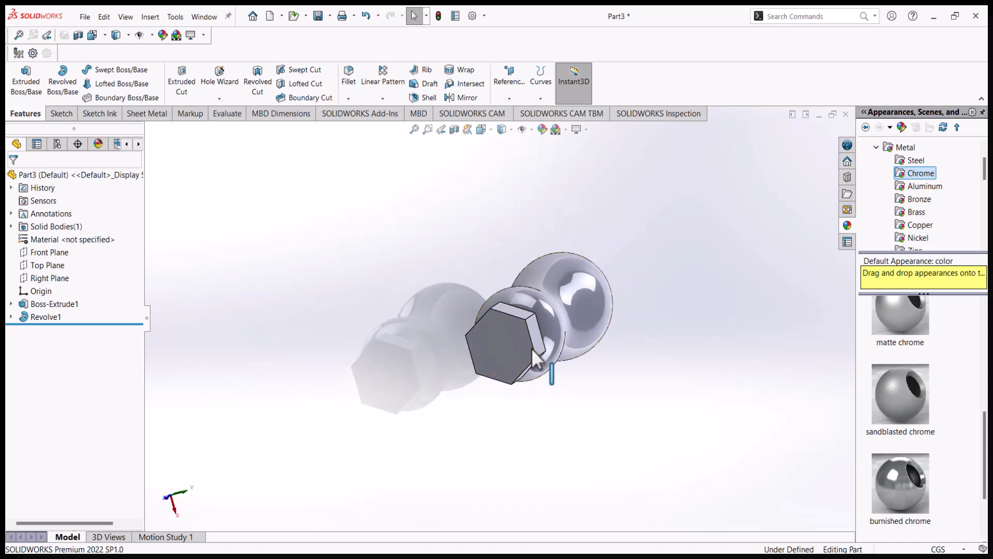
{"action": "left_click", "coordinate": [505, 351]}
{"action": "left_click", "coordinate": [545, 324]}
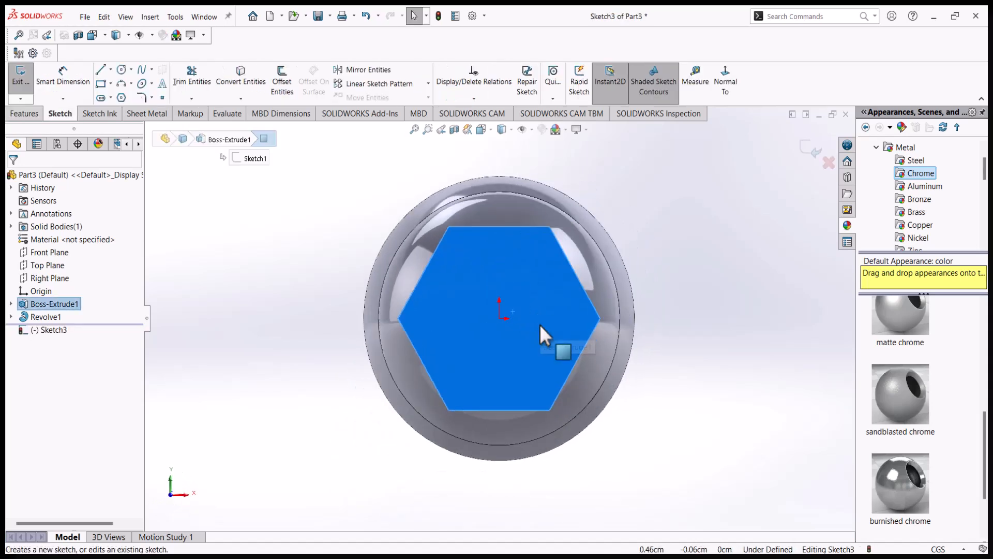
Step: Sketch a circle of about 0.29 cm radius centred on the origin of the hexagonal face
{"action": "left_click", "coordinate": [26, 114]}
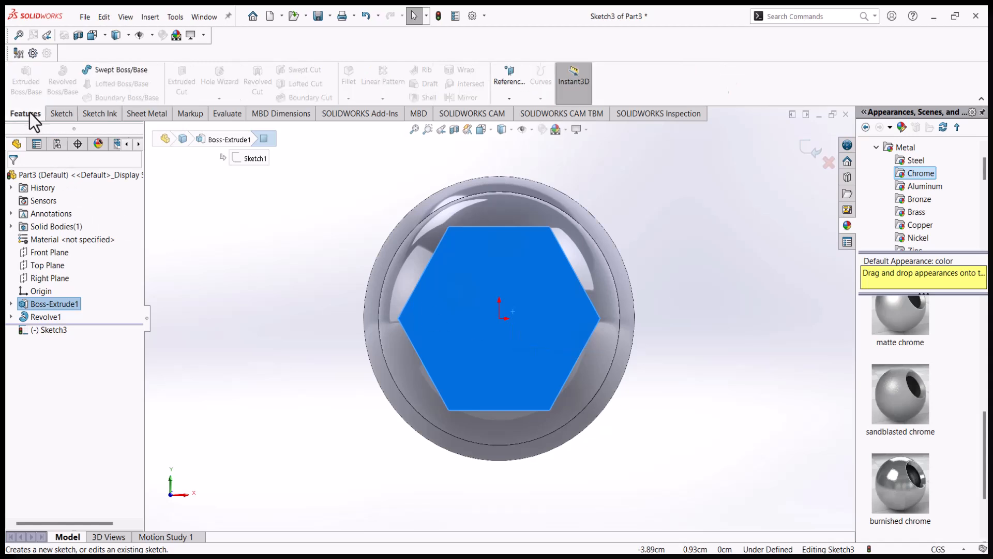
{"action": "left_click", "coordinate": [65, 110]}
{"action": "left_click", "coordinate": [121, 70]}
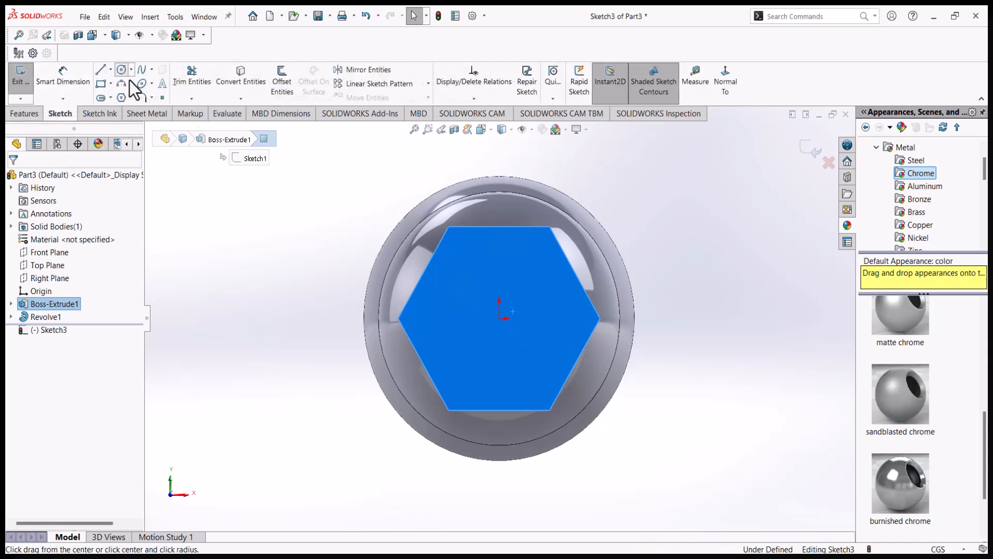
{"action": "left_click", "coordinate": [499, 318]}
{"action": "left_click", "coordinate": [517, 303]}
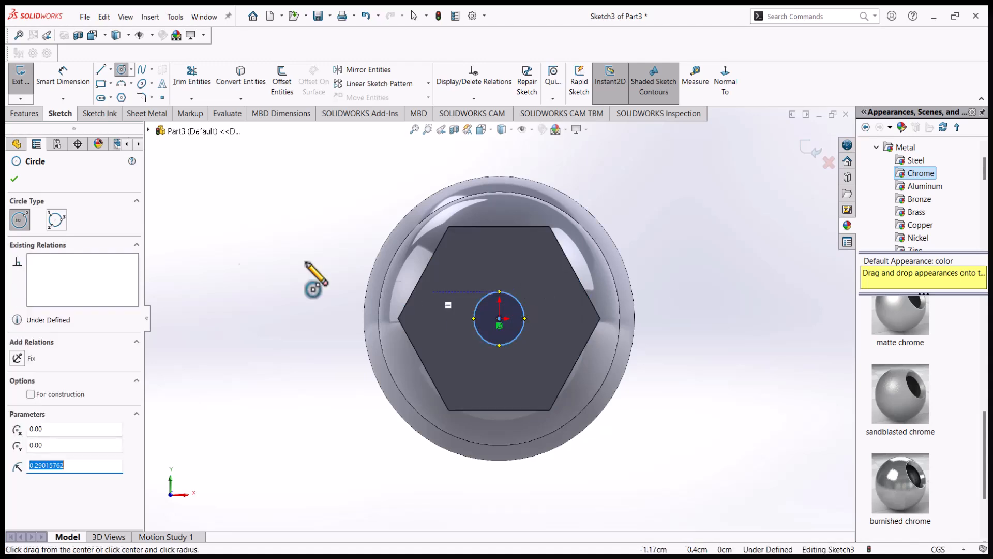
Step: Dimension the circle's diameter as 1 cm
{"action": "left_click", "coordinate": [69, 77]}
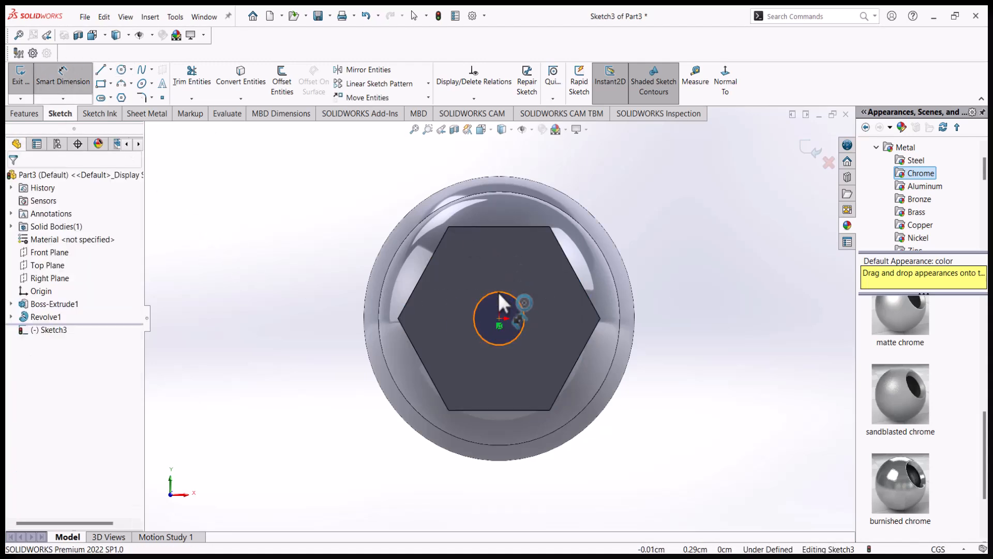
{"action": "left_click", "coordinate": [515, 299]}
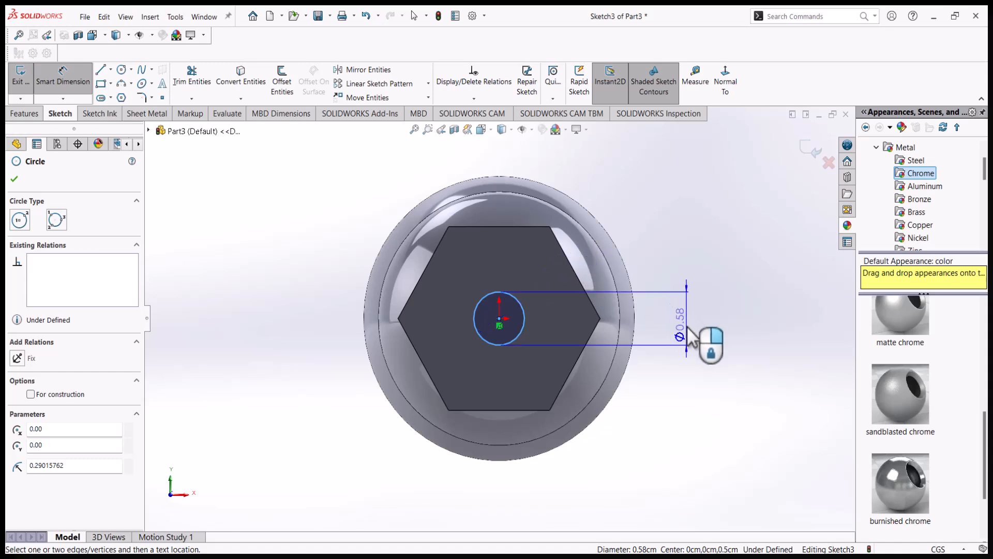
{"action": "left_click", "coordinate": [678, 313]}
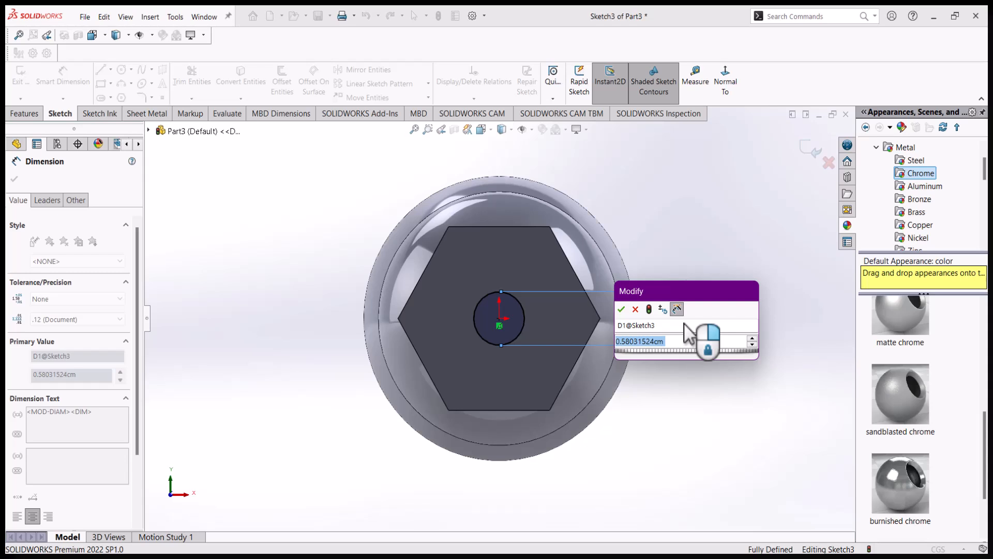
{"action": "type", "text": "1"}
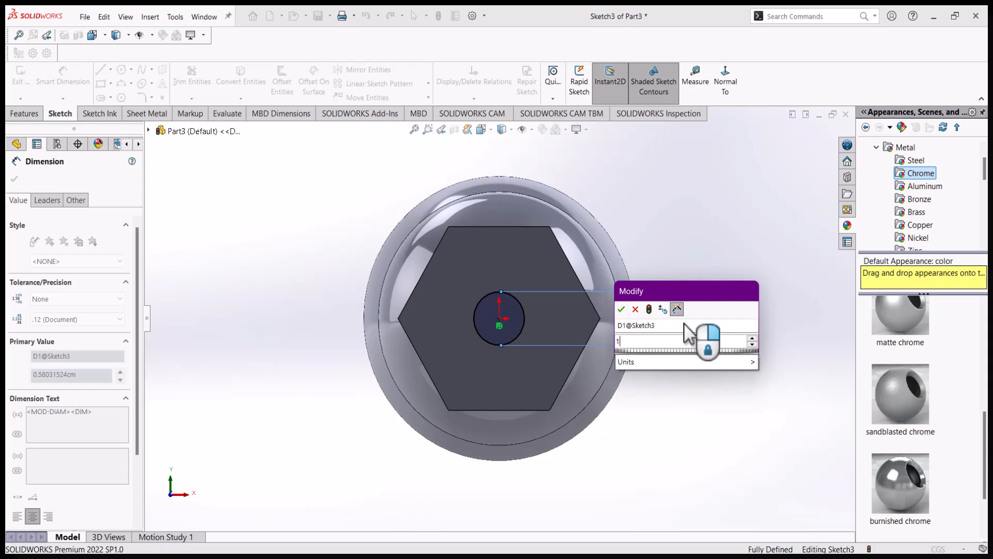
{"action": "key", "text": "Return"}
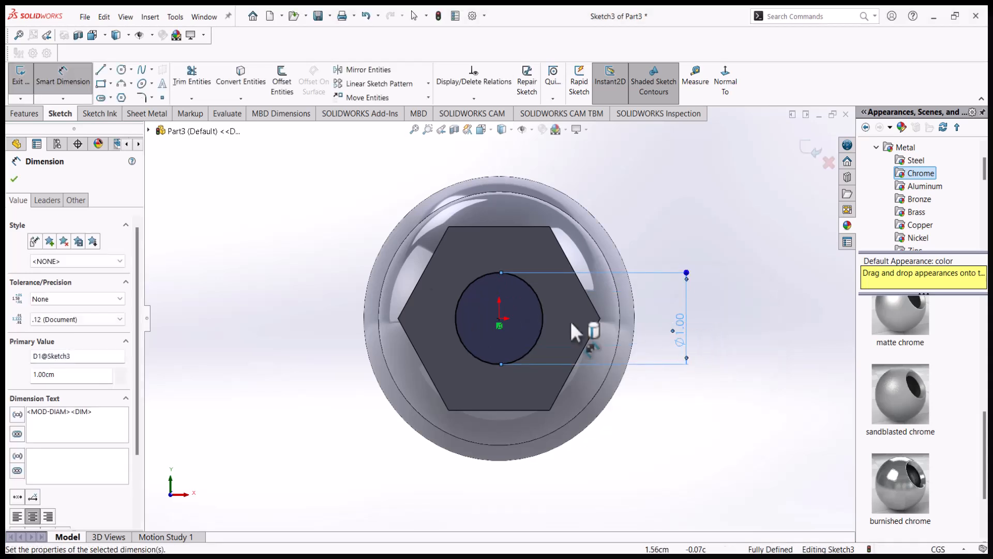
{"action": "left_click", "coordinate": [14, 179]}
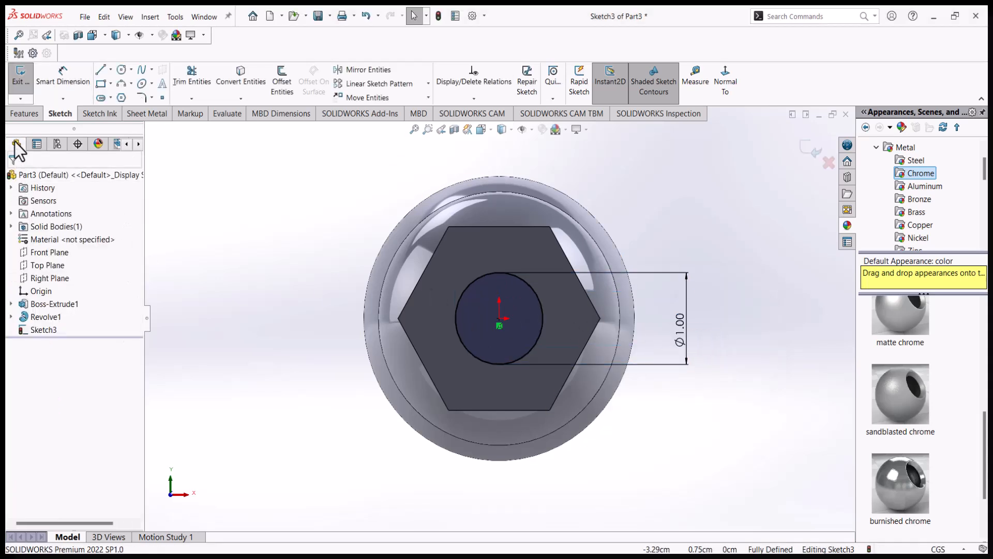
Step: Extrude the 1 cm circle as a blind boss 12 cm outward from the hexagonal face, merged with the body
{"action": "left_click", "coordinate": [23, 114]}
{"action": "left_click", "coordinate": [26, 83]}
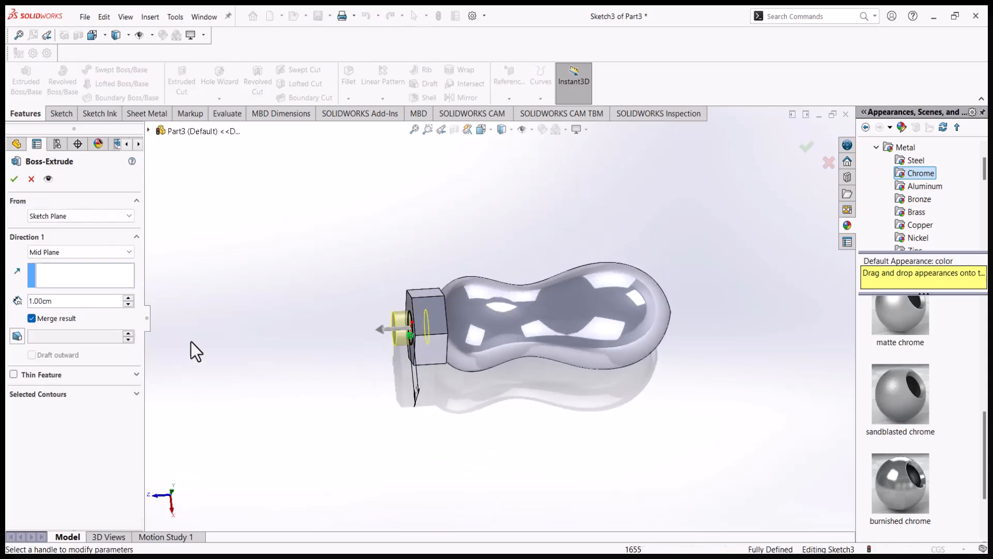
{"action": "left_click", "coordinate": [128, 298]}
{"action": "left_click", "coordinate": [117, 252]}
{"action": "left_click", "coordinate": [109, 269]}
{"action": "left_click", "coordinate": [109, 254]}
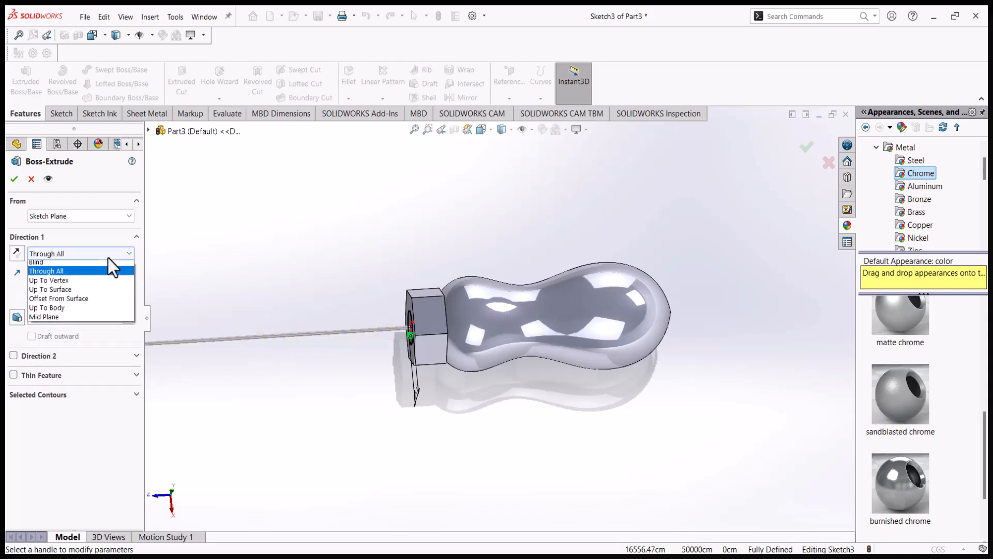
{"action": "left_click", "coordinate": [107, 264]}
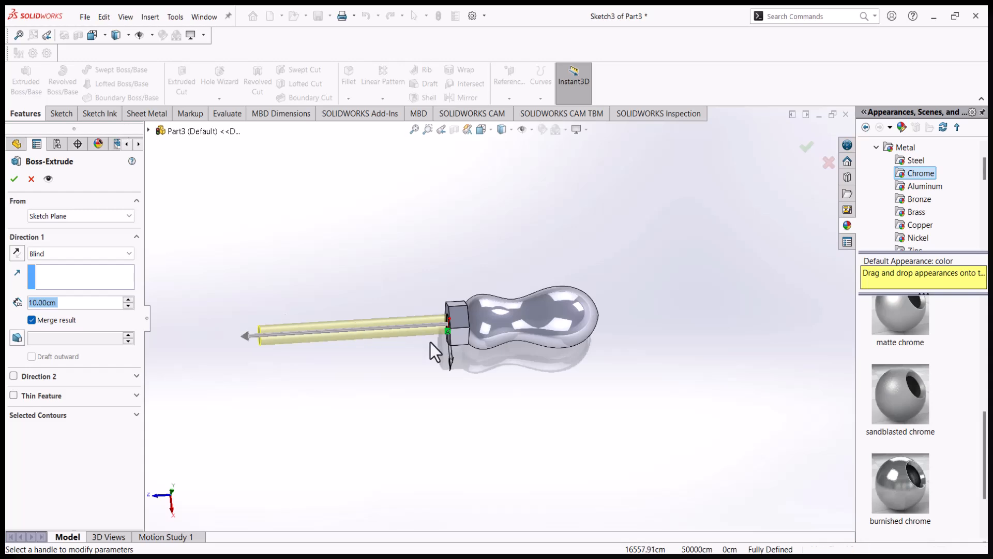
{"action": "scroll", "coordinate": [413, 339], "scroll_direction": "down", "scroll_amount": 2}
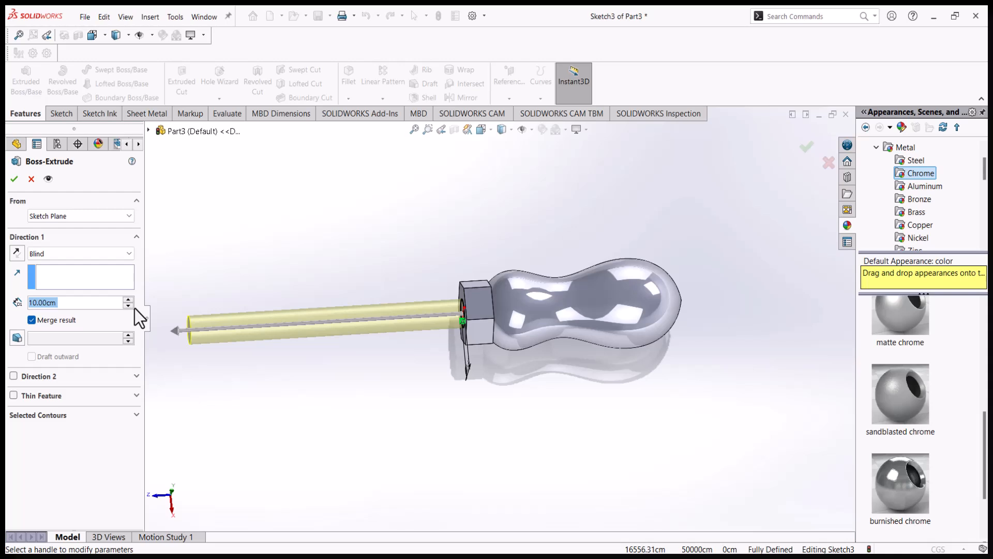
{"action": "type", "text": "12"}
{"action": "key", "text": "Return"}
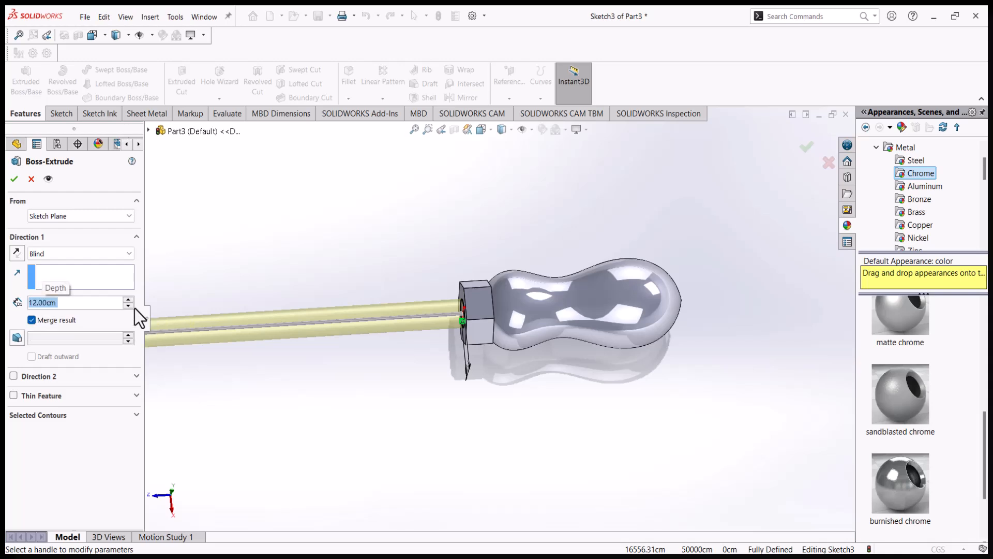
{"action": "scroll", "coordinate": [222, 368], "scroll_direction": "up", "scroll_amount": 2}
{"action": "left_click", "coordinate": [14, 179]}
Step: Set the diameter of the shaft's sketch circle to 0.5 cm
{"action": "left_click", "coordinate": [10, 330]}
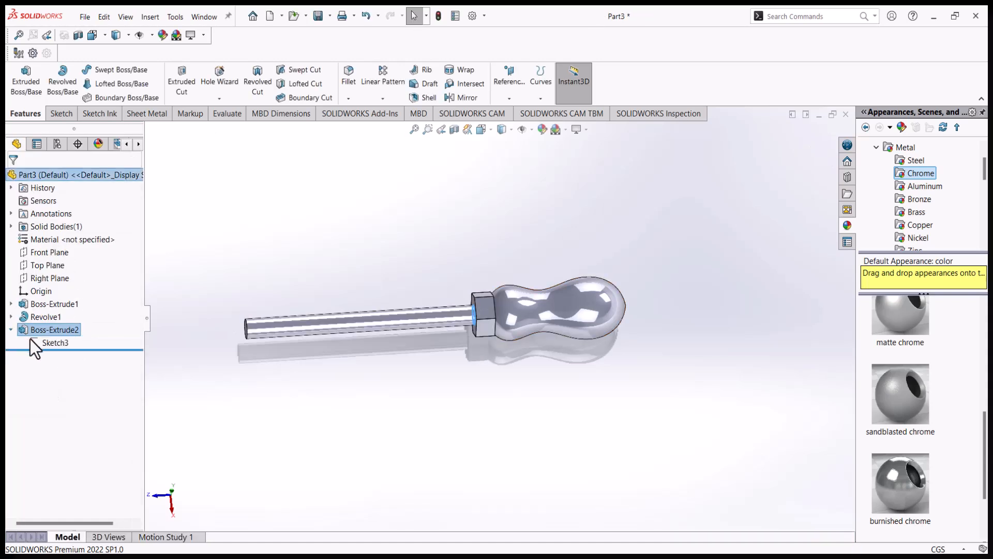
{"action": "left_click", "coordinate": [33, 342]}
{"action": "scroll", "coordinate": [504, 326], "scroll_direction": "down", "scroll_amount": 4}
{"action": "middle_click_drag", "start_coordinate": [506, 333], "coordinate": [400, 342]}
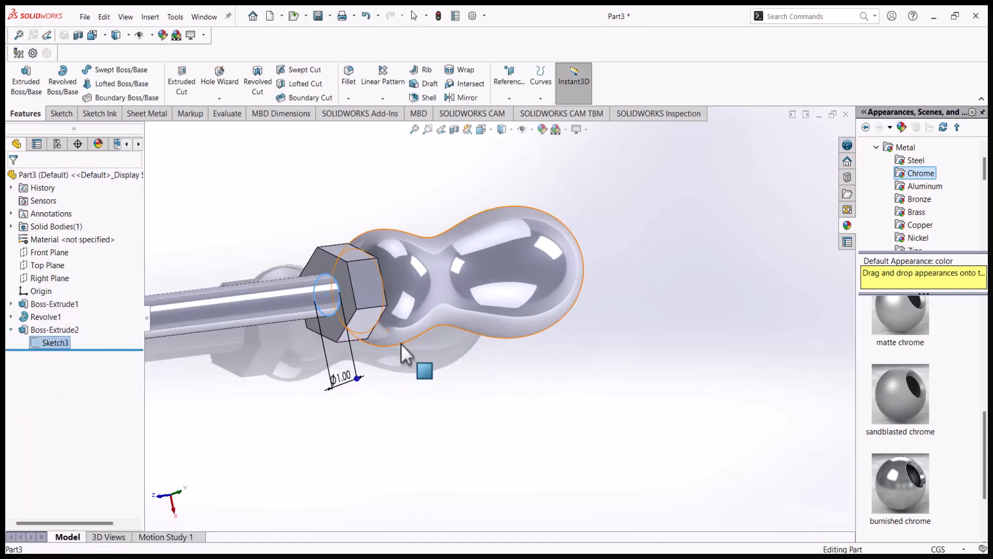
{"action": "double_click", "coordinate": [343, 375]}
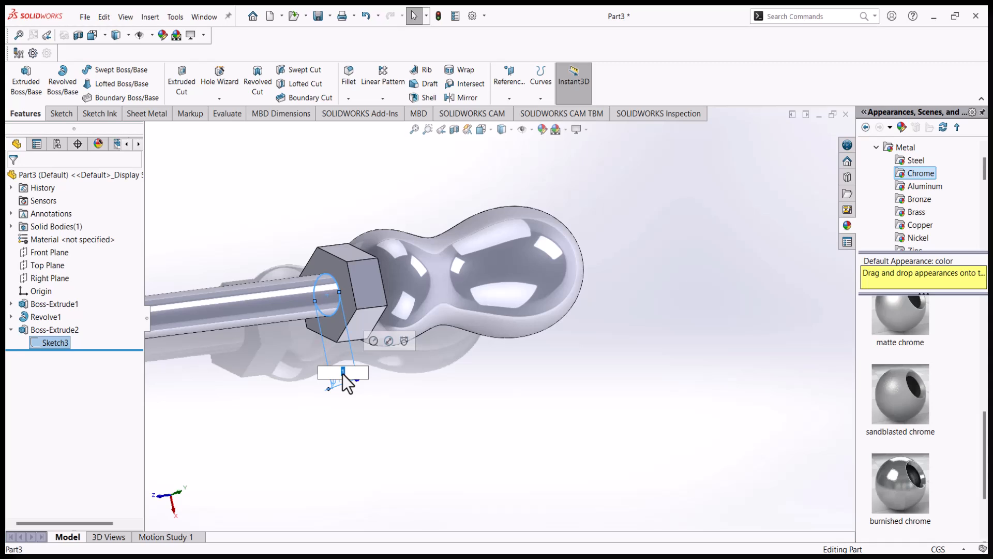
{"action": "type", "text": "0.5"}
{"action": "key", "text": "Return"}
{"action": "scroll", "coordinate": [339, 368], "scroll_direction": "up", "scroll_amount": 3}
{"action": "middle_click_drag", "start_coordinate": [340, 367], "coordinate": [295, 317]}
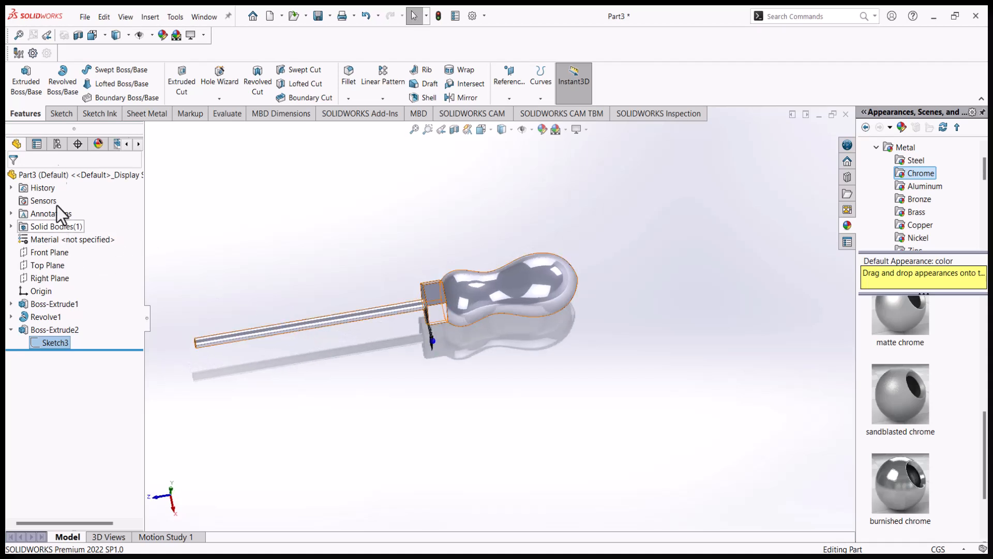
{"action": "left_click", "coordinate": [709, 210]}
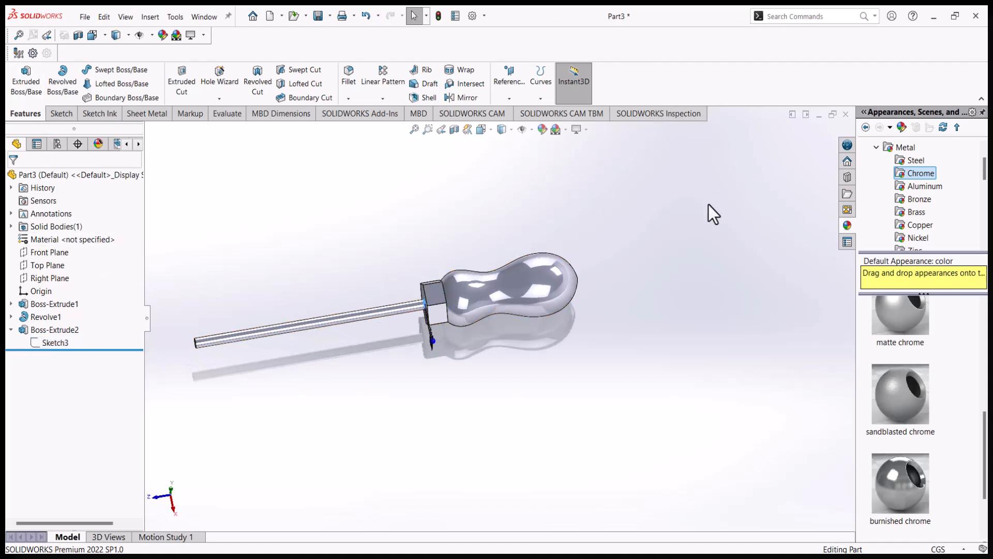
Step: Examine the shaft, hexagonal collar and handle from several viewing angles
{"action": "mouse_move", "coordinate": [368, 316]}
{"action": "middle_mouse_down"}
{"action": "mouse_move", "coordinate": [388, 344]}
{"action": "mouse_move", "coordinate": [348, 335]}
{"action": "mouse_move", "coordinate": [320, 266]}
{"action": "mouse_move", "coordinate": [343, 253]}
{"action": "mouse_move", "coordinate": [402, 303]}
{"action": "mouse_move", "coordinate": [372, 259]}
{"action": "mouse_move", "coordinate": [394, 247]}
{"action": "mouse_move", "coordinate": [443, 339]}
{"action": "mouse_move", "coordinate": [394, 310]}
{"action": "mouse_move", "coordinate": [455, 318]}
{"action": "mouse_move", "coordinate": [450, 290]}
{"action": "mouse_move", "coordinate": [410, 259]}
{"action": "mouse_move", "coordinate": [434, 374]}
{"action": "middle_mouse_up"}
{"action": "key", "text": "z"}
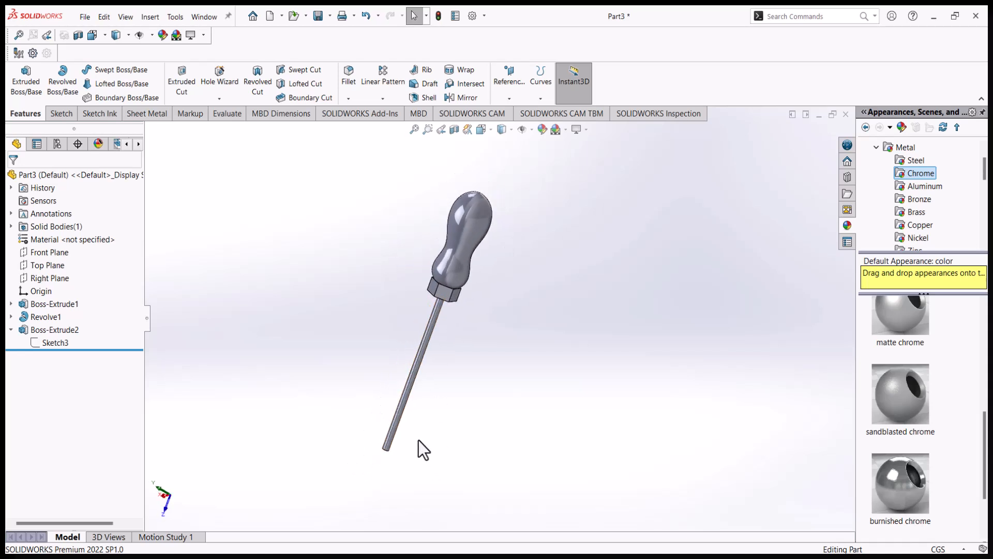
{"action": "scroll", "coordinate": [418, 440], "scroll_direction": "up", "scroll_amount": 3}
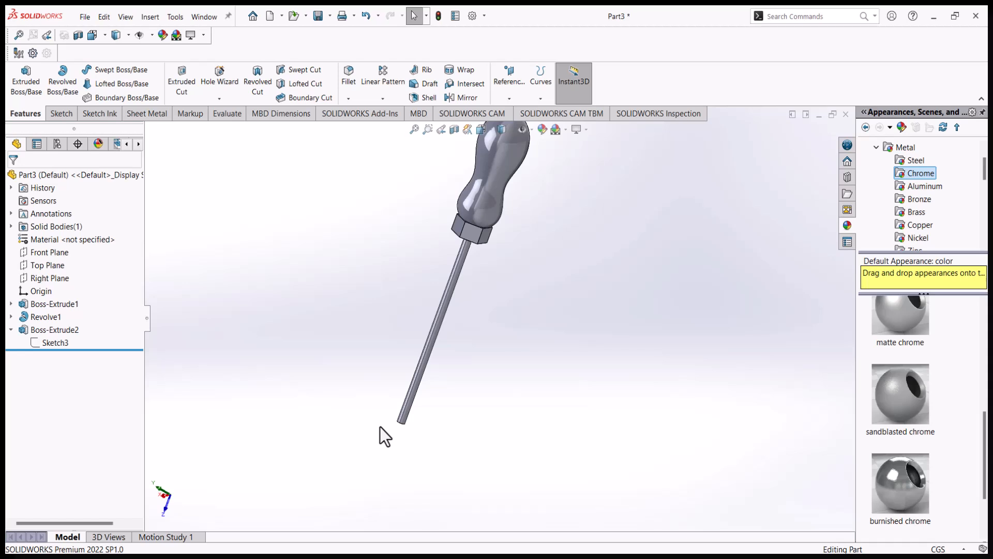
{"action": "left_click_drag", "start_coordinate": [442, 244], "coordinate": [464, 258]}
{"action": "left_click", "coordinate": [464, 263]}
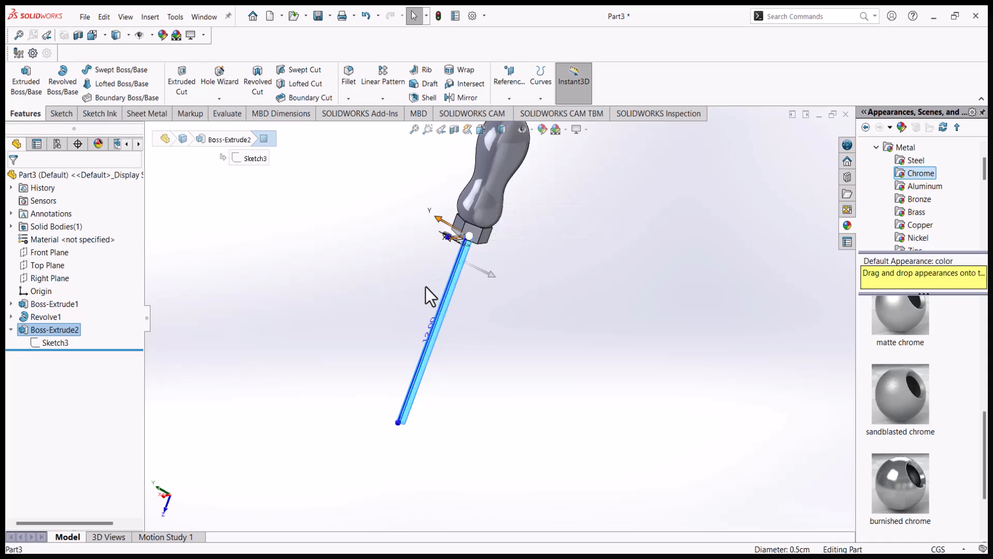
{"action": "left_click", "coordinate": [579, 299]}
{"action": "middle_click_drag", "start_coordinate": [579, 300], "coordinate": [537, 237]}
{"action": "scroll", "coordinate": [501, 247], "scroll_direction": "down", "scroll_amount": 3}
{"action": "middle_click_drag", "start_coordinate": [457, 308], "coordinate": [459, 234]}
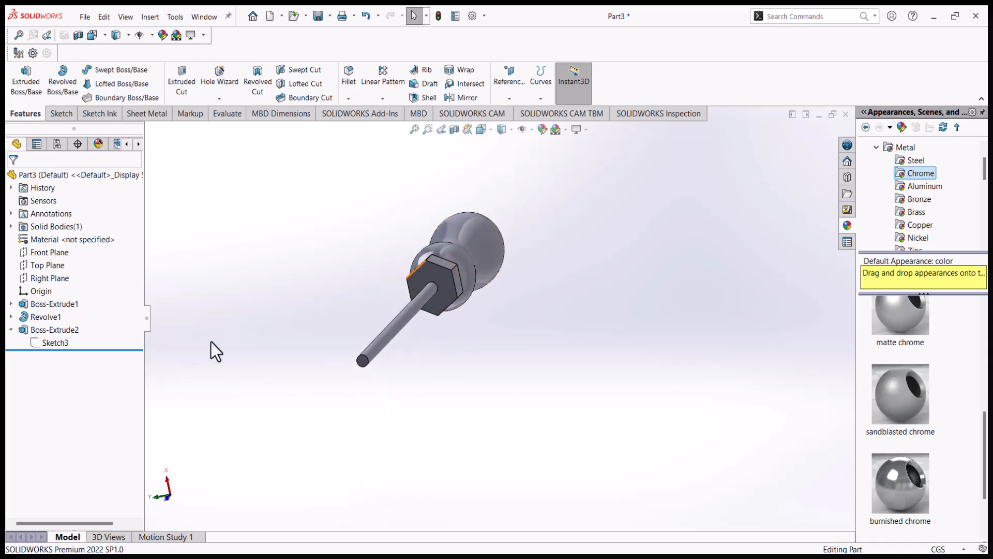
Step: Roll the model history back to before the shaft extrusion
{"action": "left_click_drag", "start_coordinate": [85, 349], "coordinate": [75, 335]}
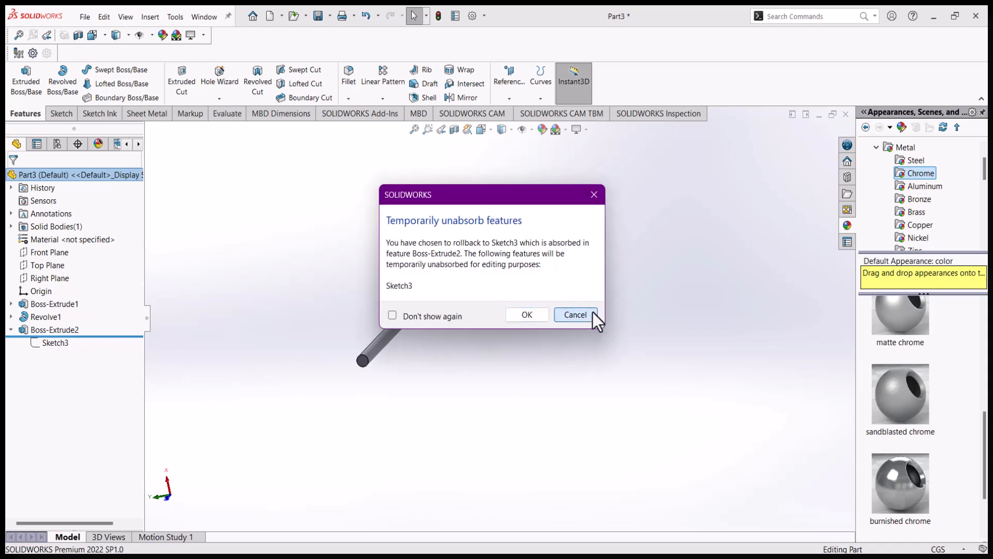
{"action": "left_click", "coordinate": [590, 314]}
{"action": "left_click_drag", "start_coordinate": [120, 348], "coordinate": [122, 323]}
{"action": "middle_click_drag", "start_coordinate": [344, 337], "coordinate": [448, 319]}
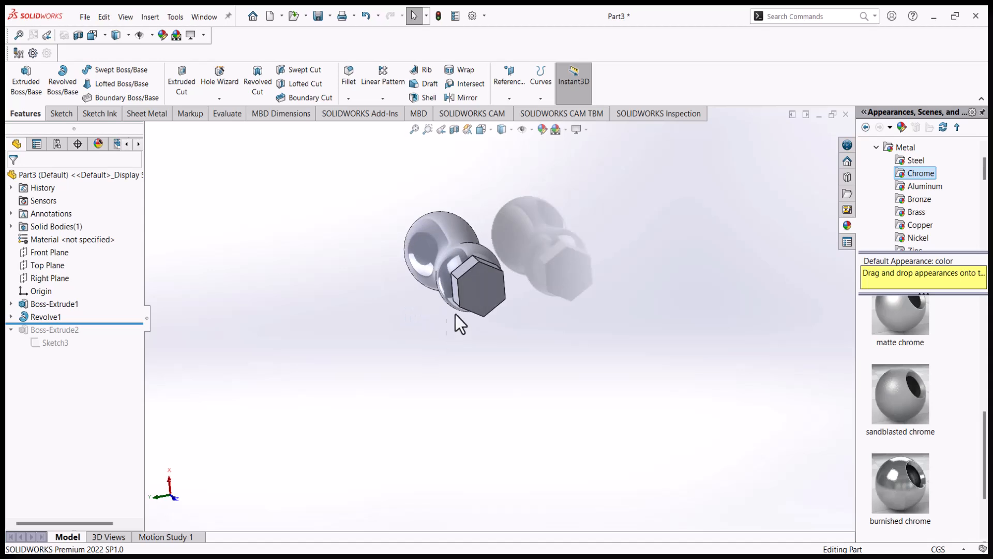
Step: Start a sketch on the hexagonal end face and draw a horizontal centerline between its two opposite side corners through the origin
{"action": "left_click", "coordinate": [485, 280]}
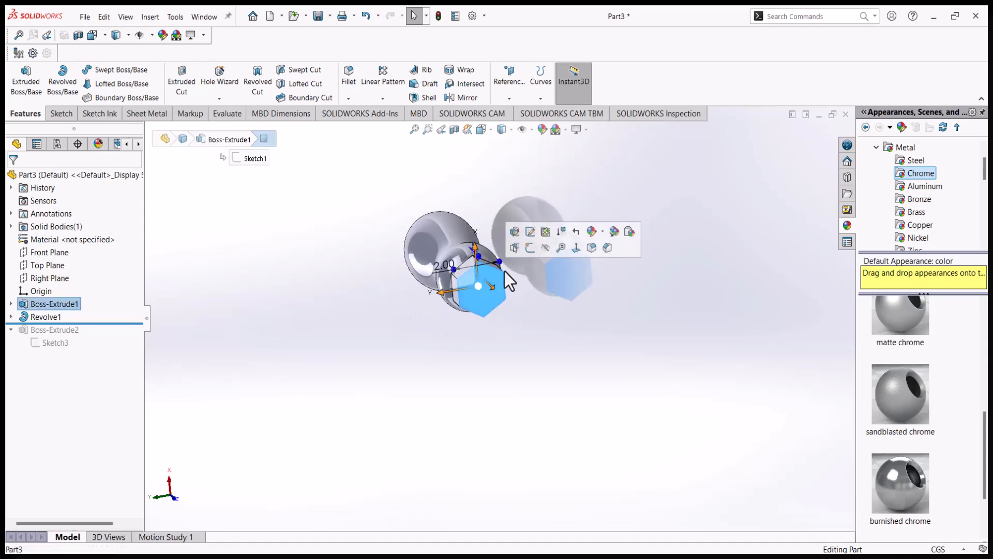
{"action": "left_click", "coordinate": [530, 250]}
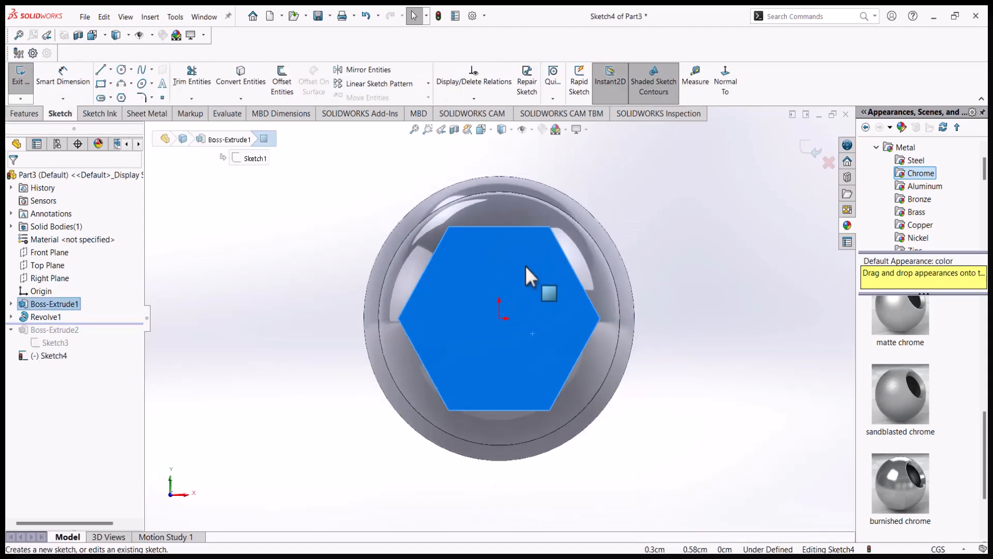
{"action": "left_click", "coordinate": [499, 318]}
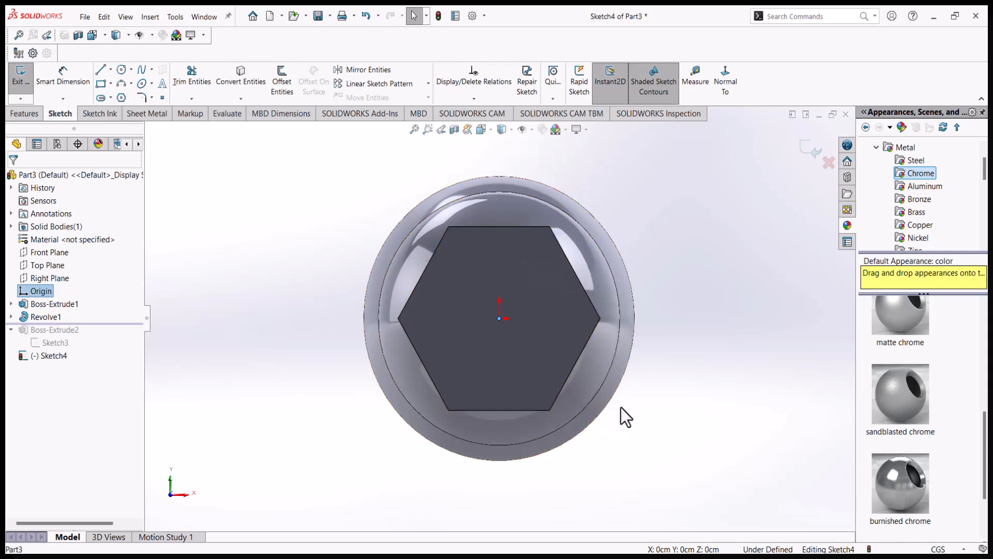
{"action": "left_click", "coordinate": [110, 70]}
{"action": "left_click", "coordinate": [116, 94]}
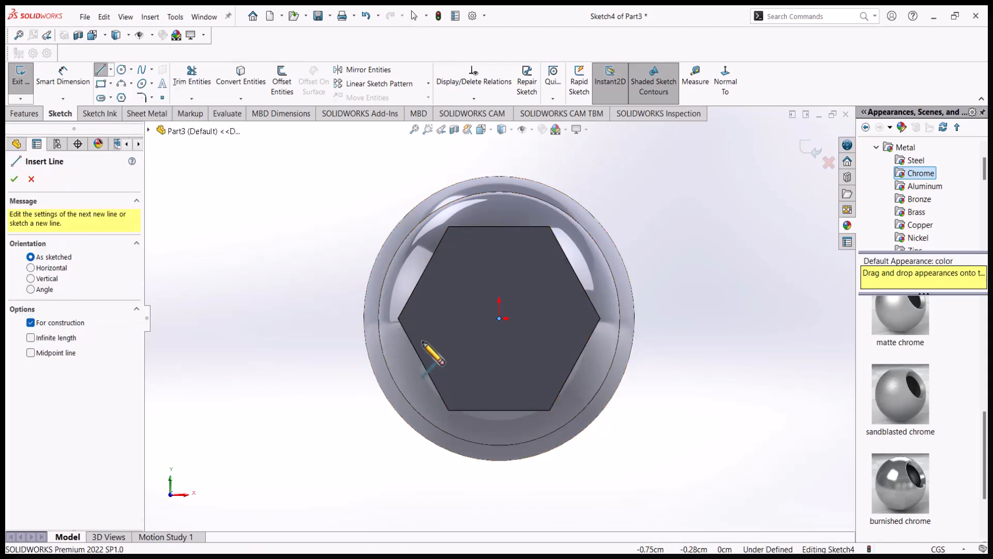
{"action": "left_click", "coordinate": [398, 318]}
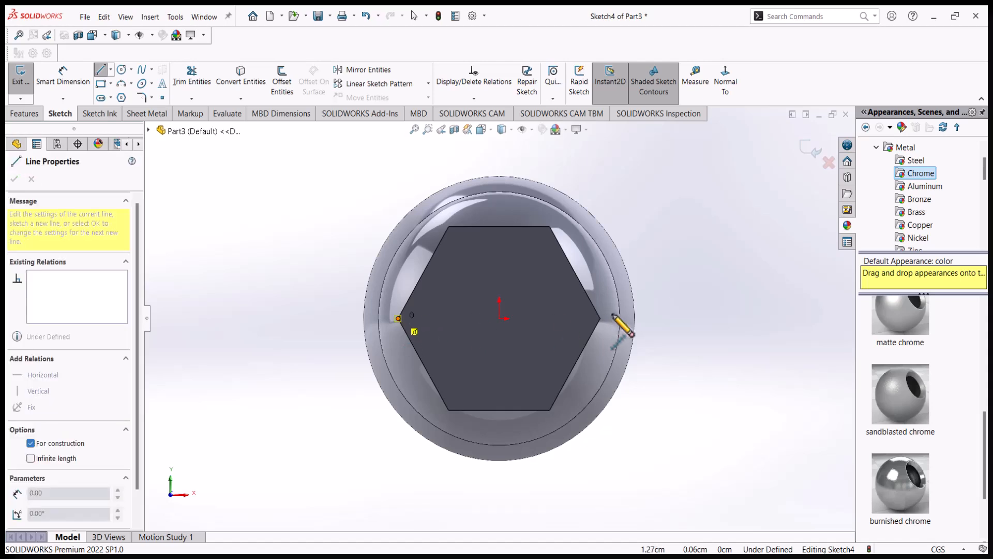
{"action": "left_click", "coordinate": [600, 319]}
{"action": "key", "text": "Escape"}
{"action": "key", "text": "Escape"}
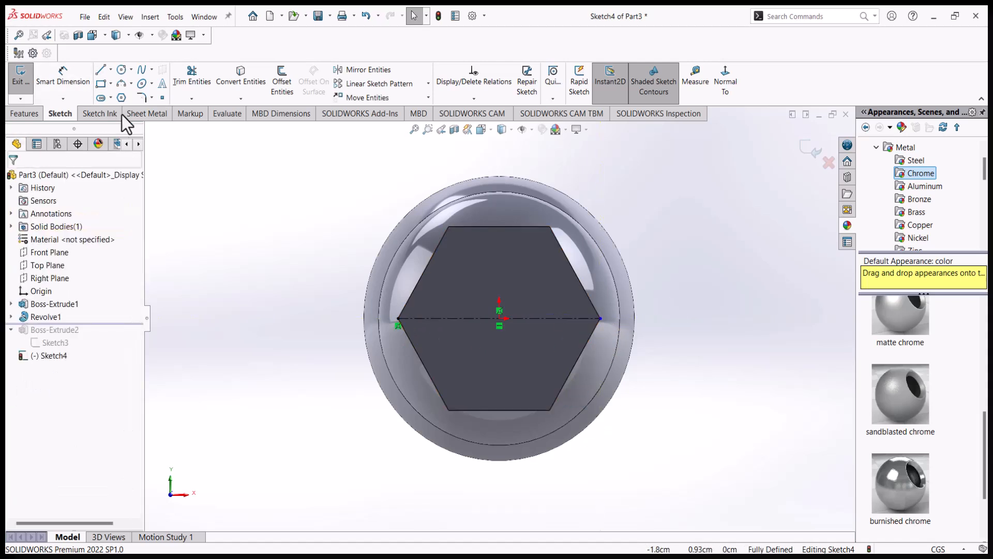
Step: Draw a vertical centerline through the origin between the midpoints of the hexagon's upper and lower edges
{"action": "left_click", "coordinate": [110, 73]}
{"action": "left_click", "coordinate": [110, 95]}
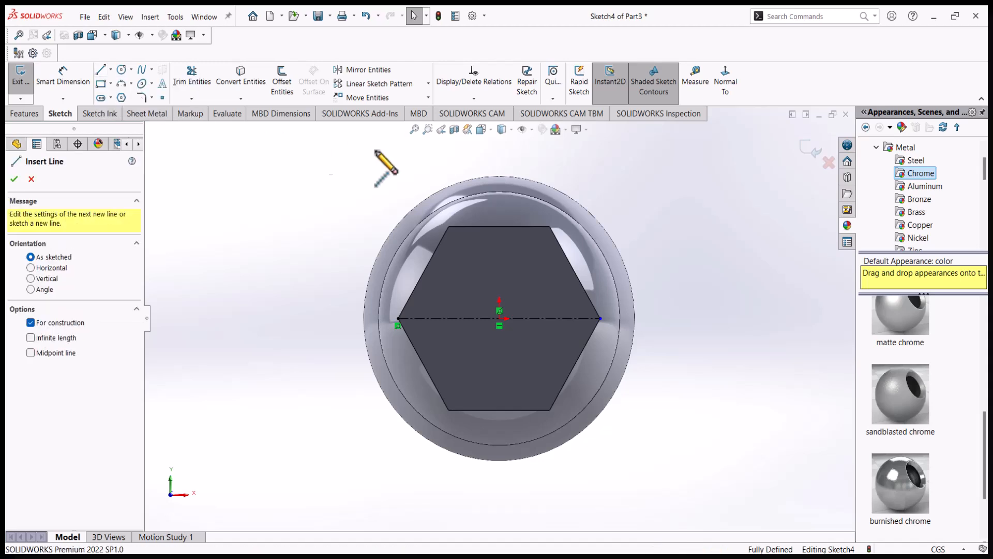
{"action": "left_click", "coordinate": [499, 226]}
{"action": "left_click", "coordinate": [499, 410]}
{"action": "key", "text": "Escape"}
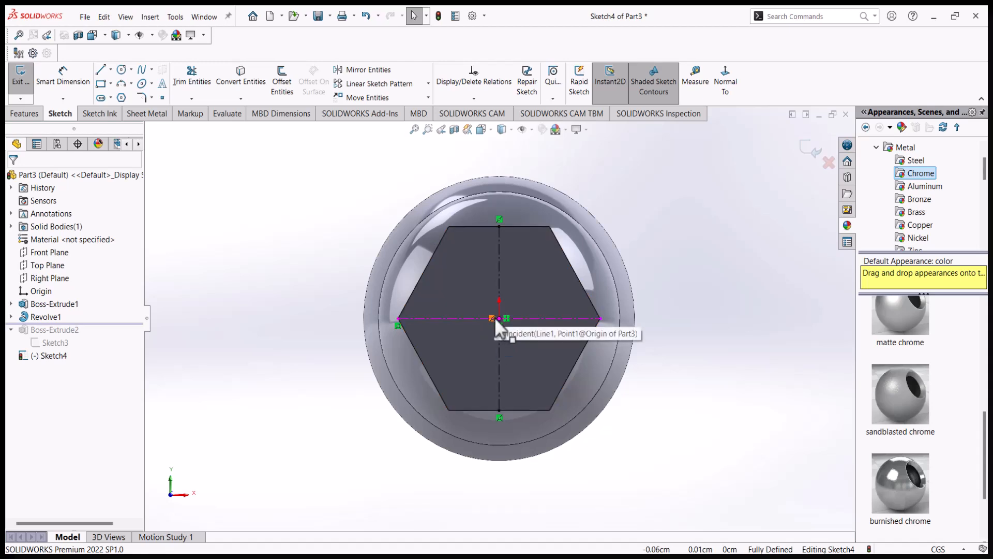
{"action": "scroll", "coordinate": [494, 317], "scroll_direction": "down", "scroll_amount": 3}
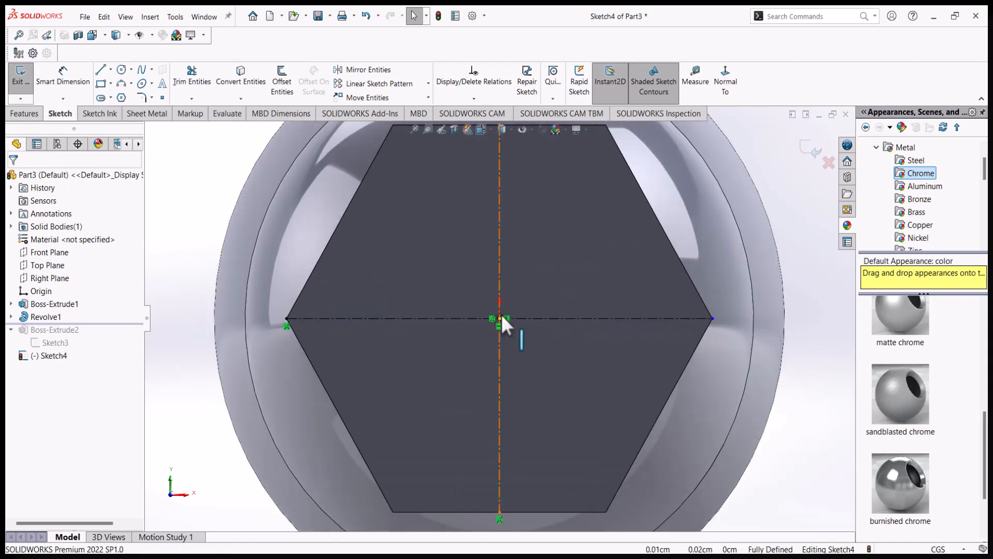
{"action": "scroll", "coordinate": [502, 318], "scroll_direction": "up", "scroll_amount": 2}
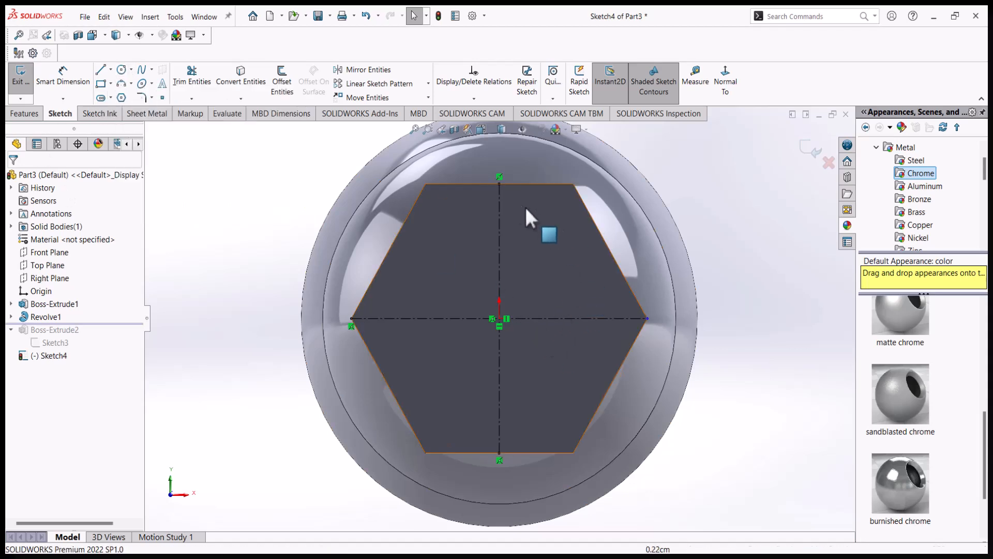
Step: Exit the centerline sketch on the hexagonal face, discarding its changes
{"action": "left_click", "coordinate": [122, 70]}
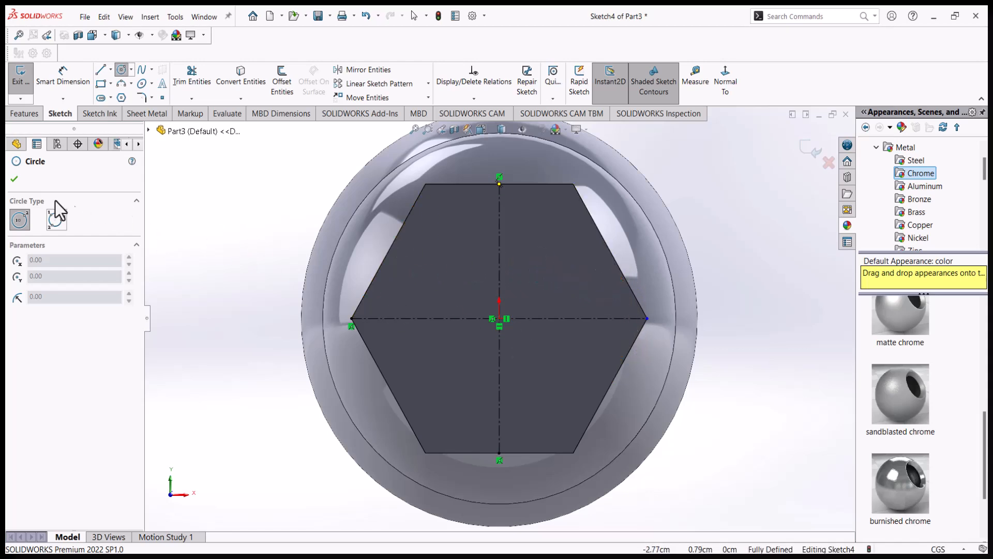
{"action": "left_click", "coordinate": [15, 180]}
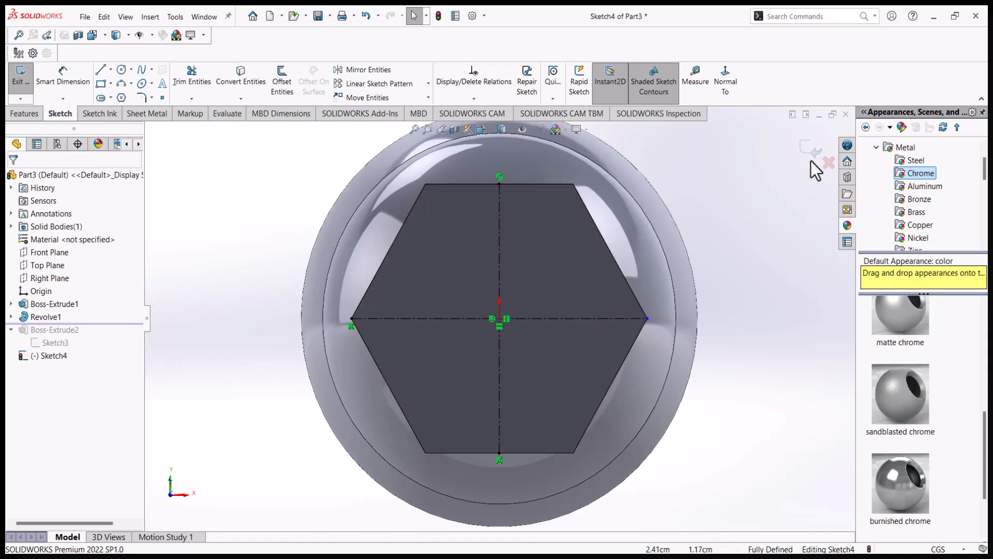
{"action": "left_click", "coordinate": [828, 163]}
{"action": "left_click", "coordinate": [497, 294]}
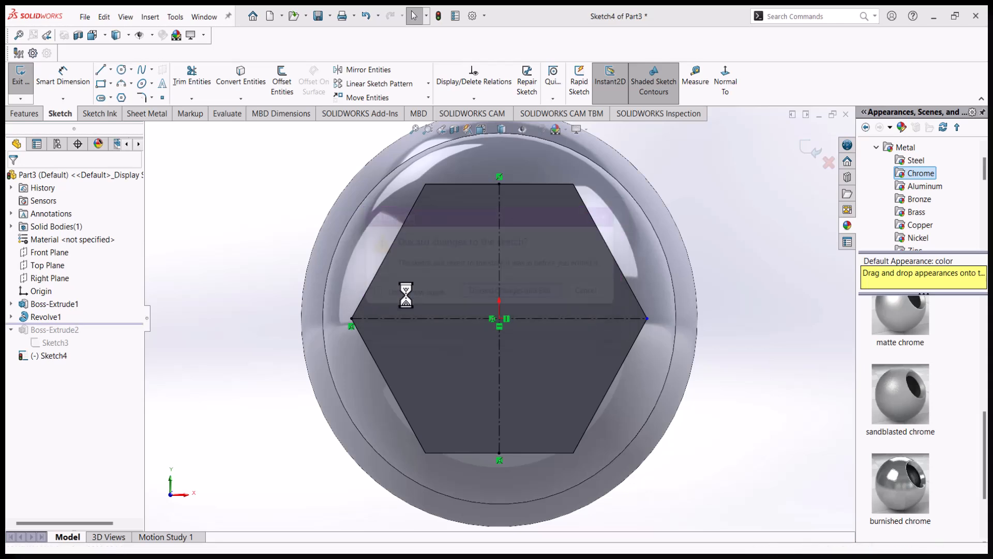
{"action": "middle_click_drag", "start_coordinate": [511, 342], "coordinate": [450, 344]}
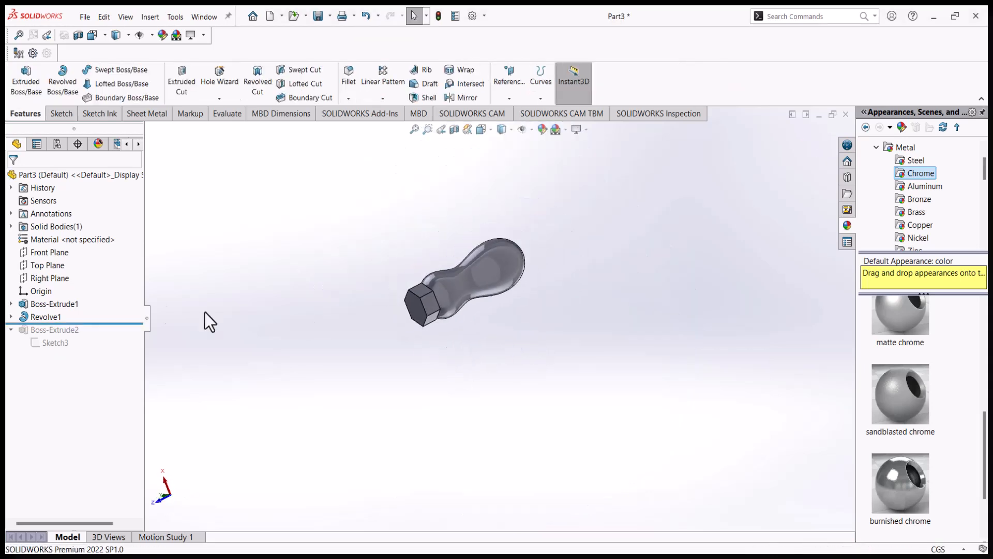
Step: Roll the model history back to before the handle's revolve and open the hexagonal collar's base sketch for editing
{"action": "left_click_drag", "start_coordinate": [74, 324], "coordinate": [78, 312]}
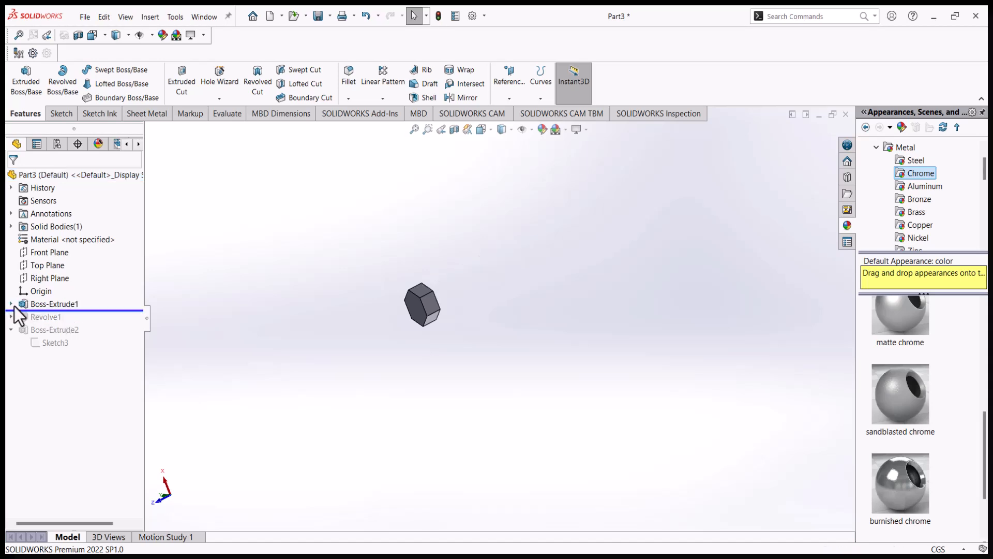
{"action": "left_click", "coordinate": [11, 304]}
{"action": "left_click", "coordinate": [44, 317]}
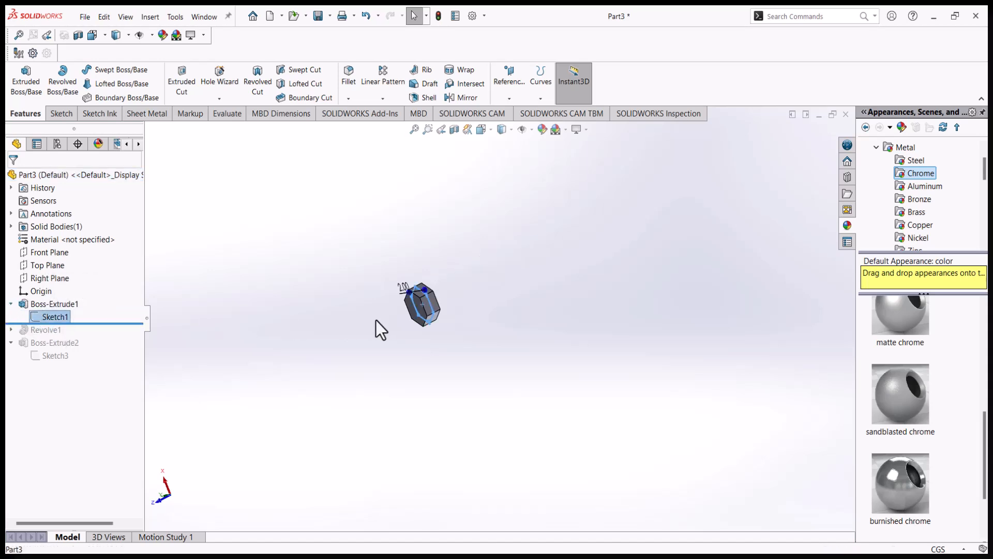
{"action": "right_click", "coordinate": [61, 317]}
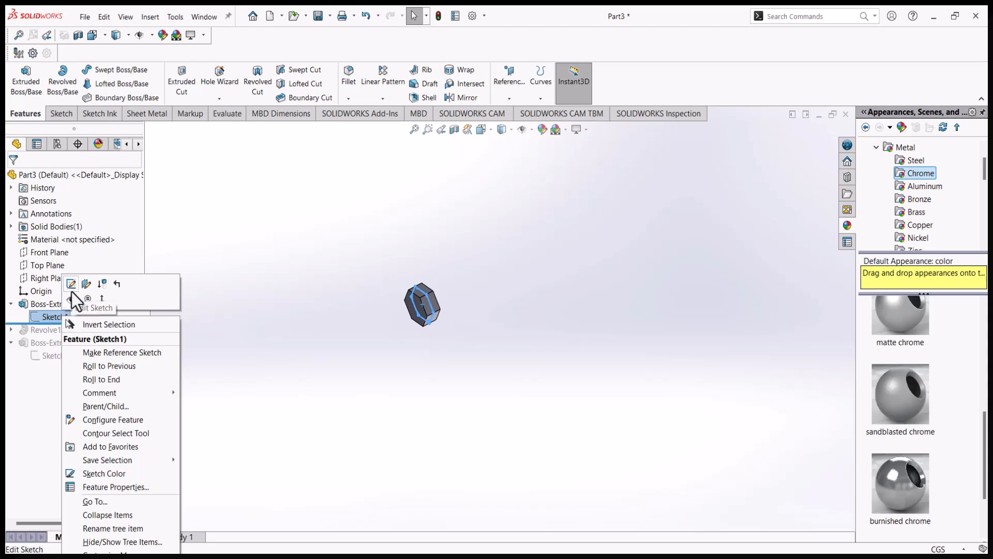
{"action": "left_click", "coordinate": [72, 293]}
{"action": "scroll", "coordinate": [550, 333], "scroll_direction": "down", "scroll_amount": 2}
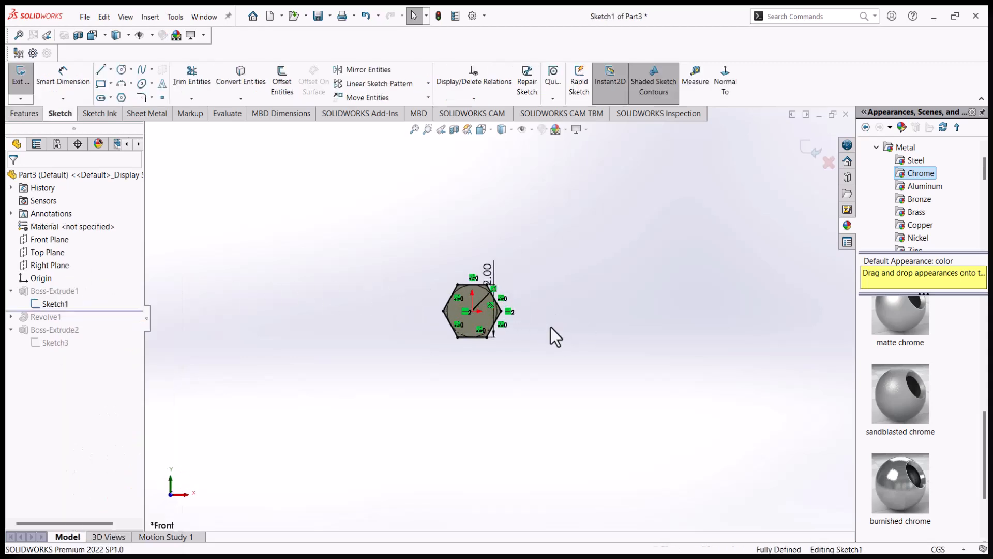
{"action": "scroll", "coordinate": [484, 312], "scroll_direction": "down", "scroll_amount": 4}
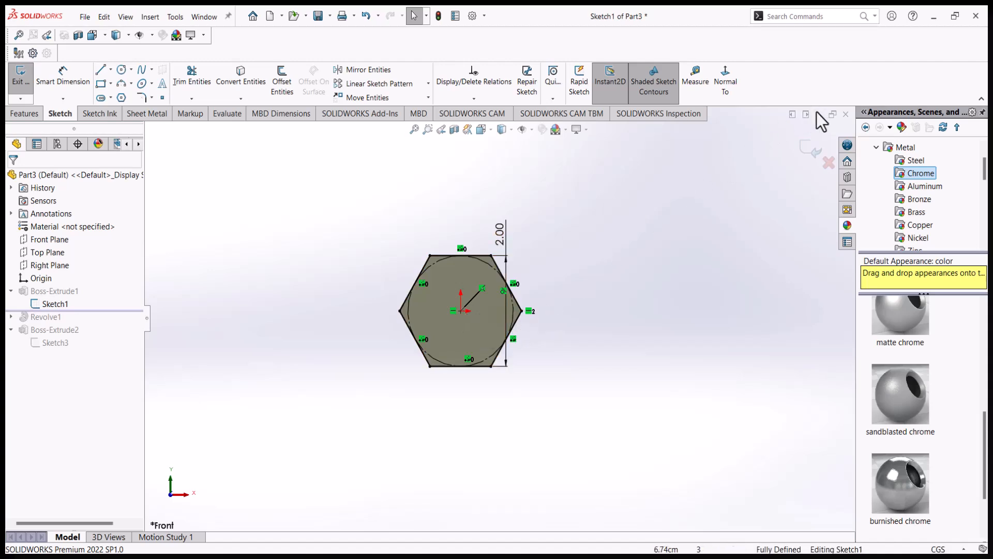
Step: Close the hexagonal collar's base sketch and roll the model history forward to include the handle's revolve
{"action": "left_click", "coordinate": [810, 151]}
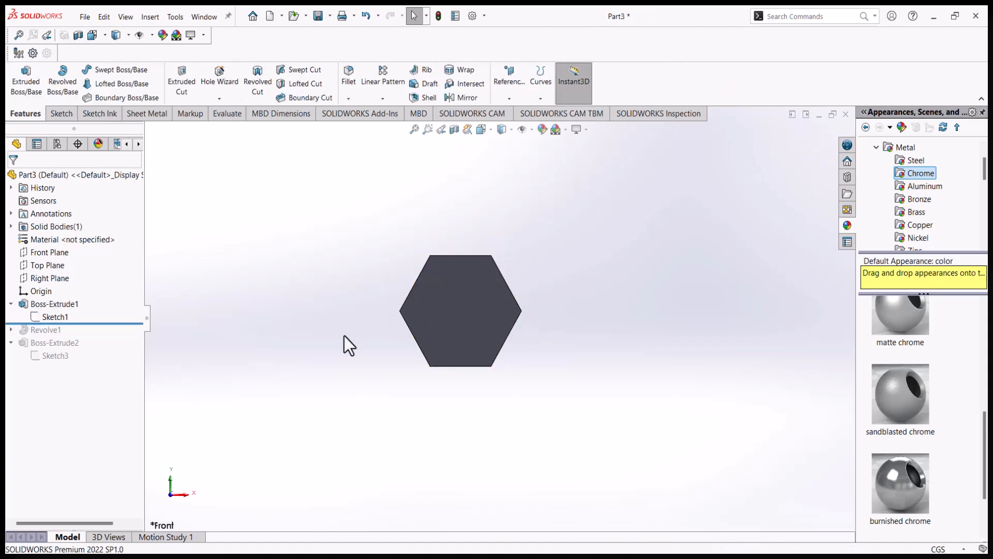
{"action": "left_click_drag", "start_coordinate": [137, 322], "coordinate": [135, 349]}
{"action": "left_click", "coordinate": [521, 315]}
{"action": "mouse_move", "coordinate": [532, 318]}
{"action": "middle_mouse_down"}
{"action": "mouse_move", "coordinate": [463, 336]}
{"action": "mouse_move", "coordinate": [146, 325]}
{"action": "mouse_move", "coordinate": [478, 331]}
{"action": "middle_mouse_up"}
{"action": "scroll", "coordinate": [421, 331], "scroll_direction": "down", "scroll_amount": 2}
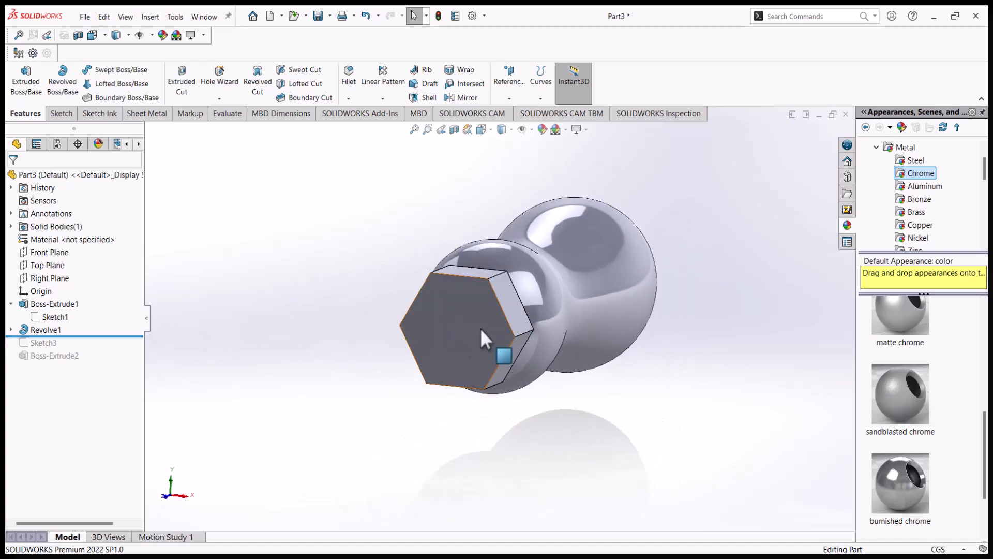
{"action": "left_click", "coordinate": [489, 323]}
{"action": "left_click", "coordinate": [526, 300]}
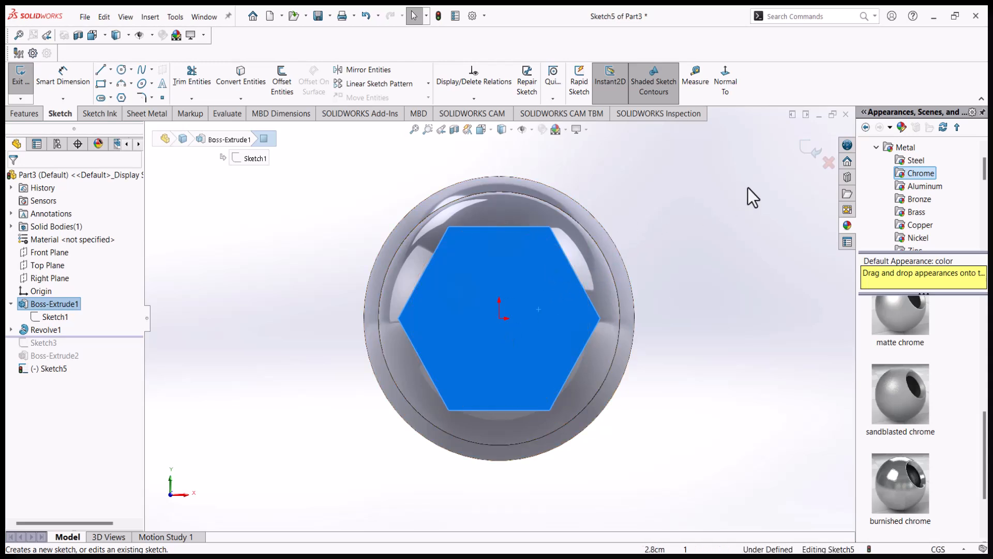
{"action": "left_click", "coordinate": [807, 151]}
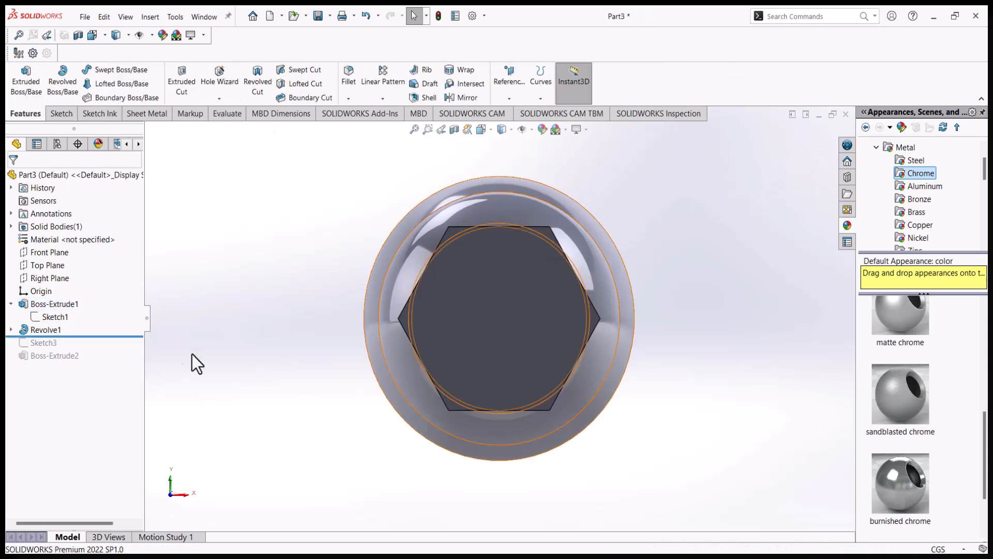
Step: Roll the model history forward to the end so that the shaft's extrusion is included again
{"action": "left_click", "coordinate": [130, 336]}
{"action": "left_click_drag", "start_coordinate": [137, 335], "coordinate": [134, 367]}
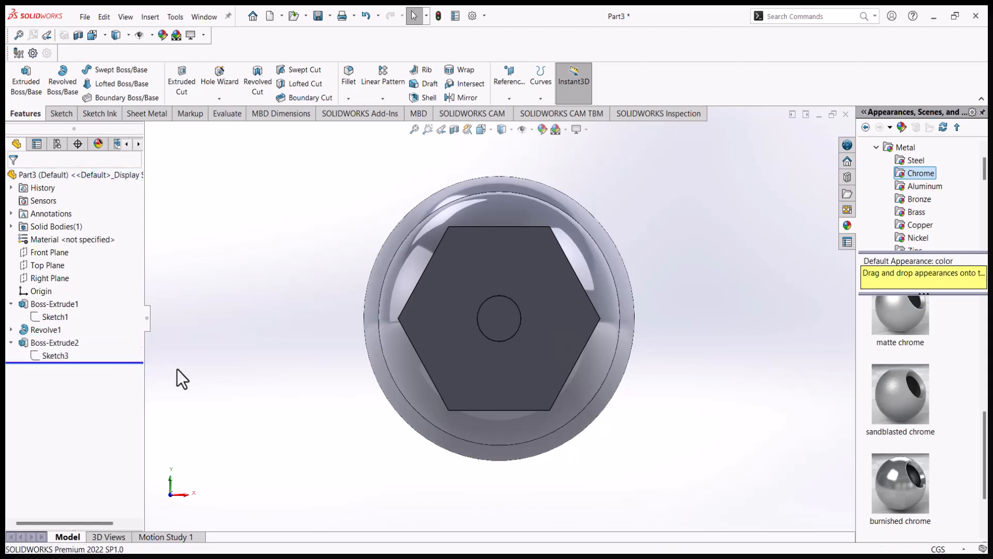
{"action": "middle_click_drag", "start_coordinate": [495, 358], "coordinate": [410, 406]}
{"action": "scroll", "coordinate": [440, 366], "scroll_direction": "up", "scroll_amount": 5}
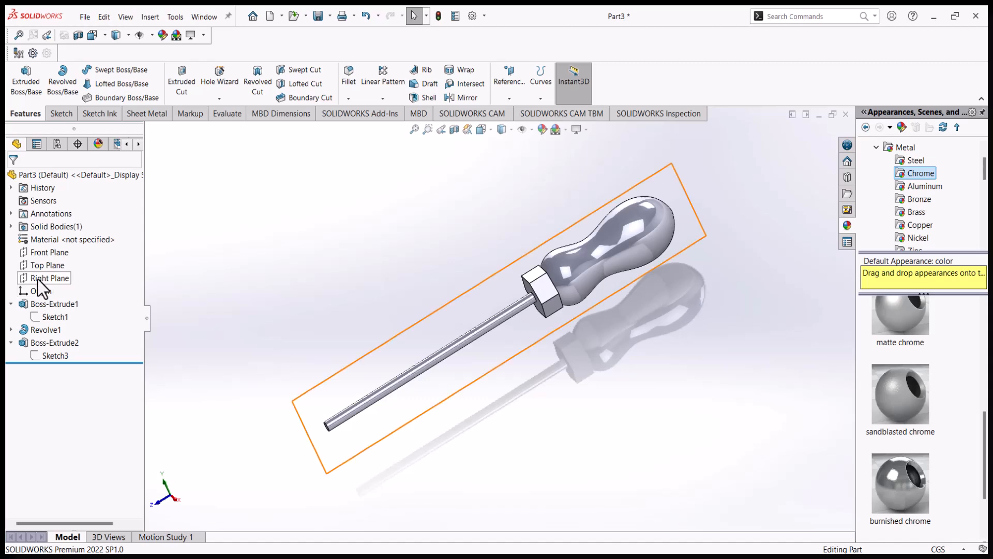
Step: Start a sketch on the Right Plane for the free end of the shaft
{"action": "left_click", "coordinate": [42, 280]}
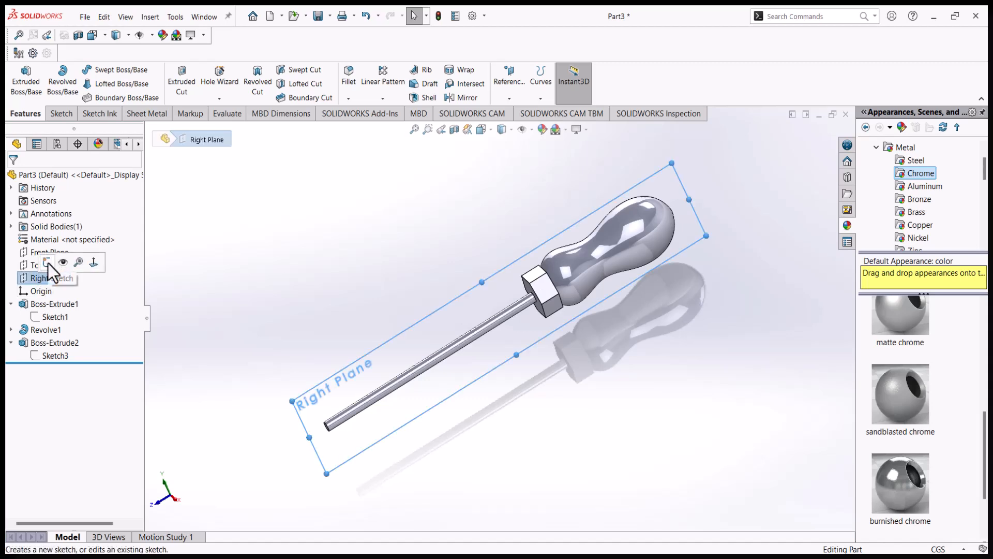
{"action": "left_click", "coordinate": [48, 262]}
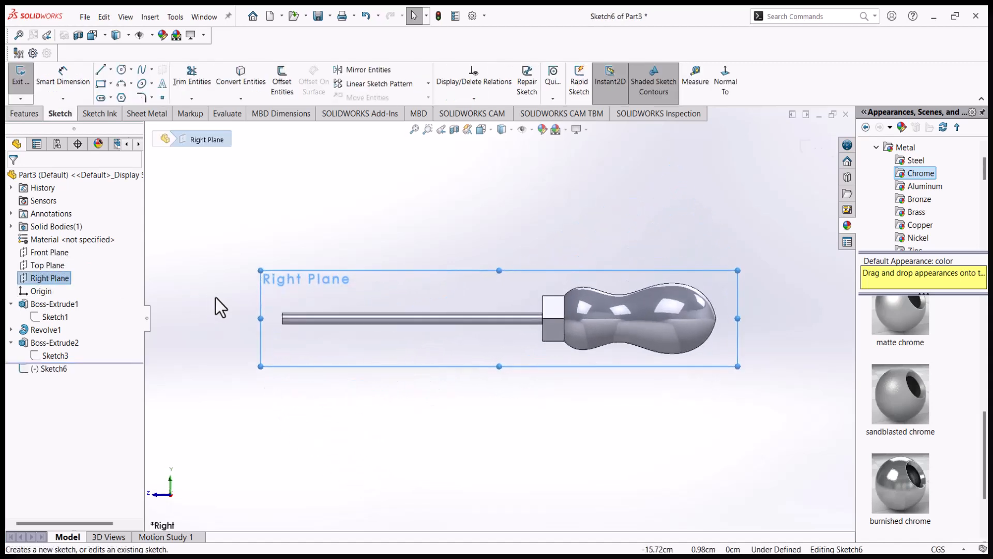
{"action": "scroll", "coordinate": [356, 327], "scroll_direction": "down", "scroll_amount": 5}
{"action": "scroll", "coordinate": [325, 315], "scroll_direction": "down", "scroll_amount": 3}
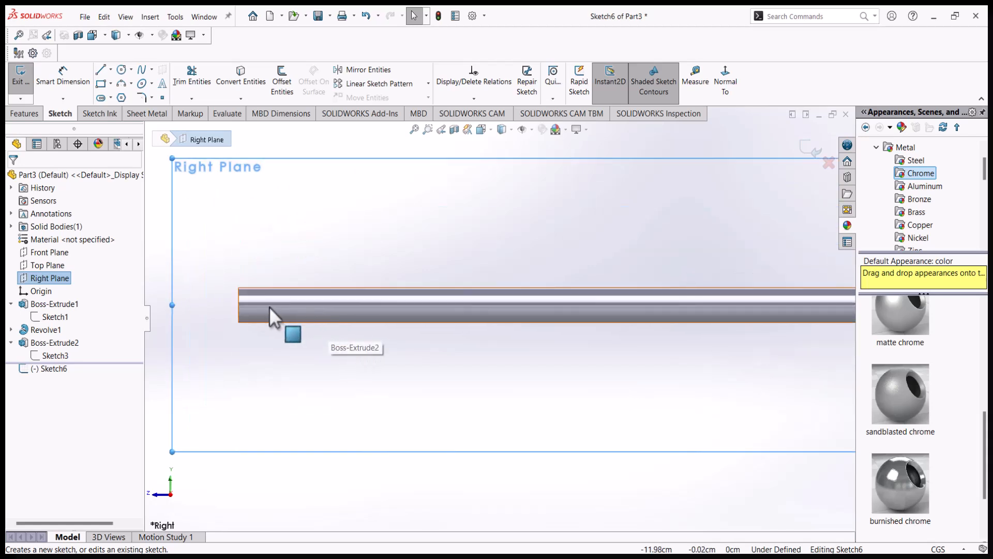
{"action": "left_click", "coordinate": [110, 72]}
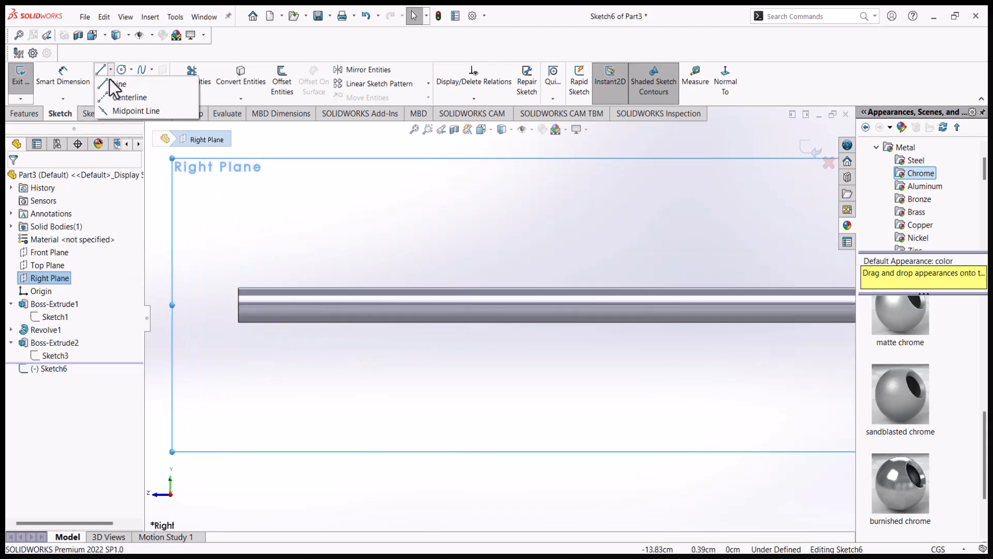
{"action": "left_click", "coordinate": [114, 97]}
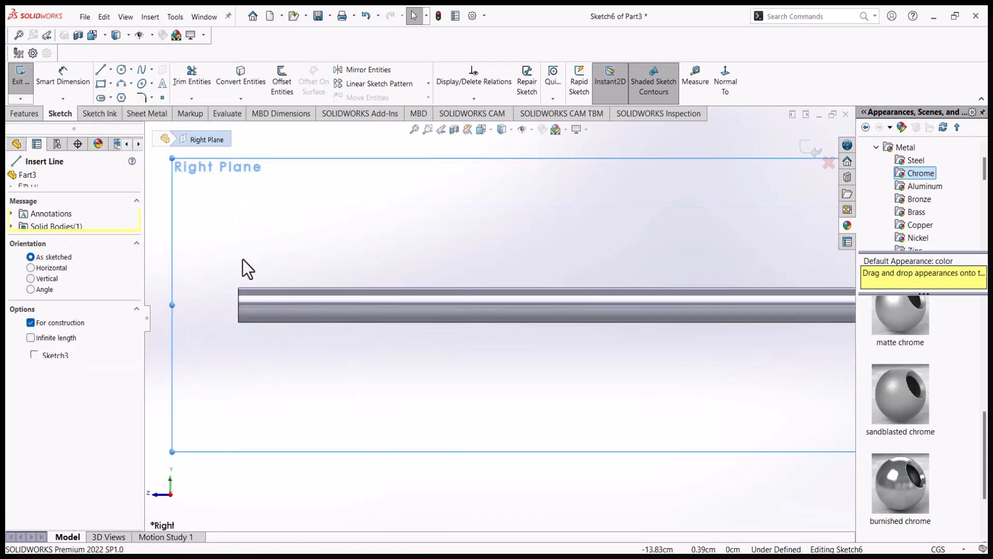
{"action": "left_click", "coordinate": [238, 305]}
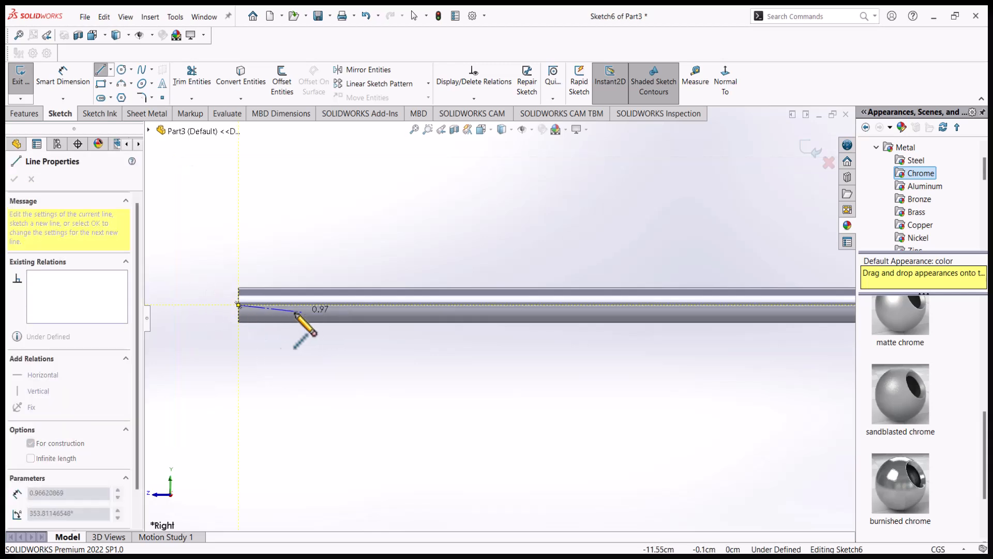
{"action": "key", "text": "Escape"}
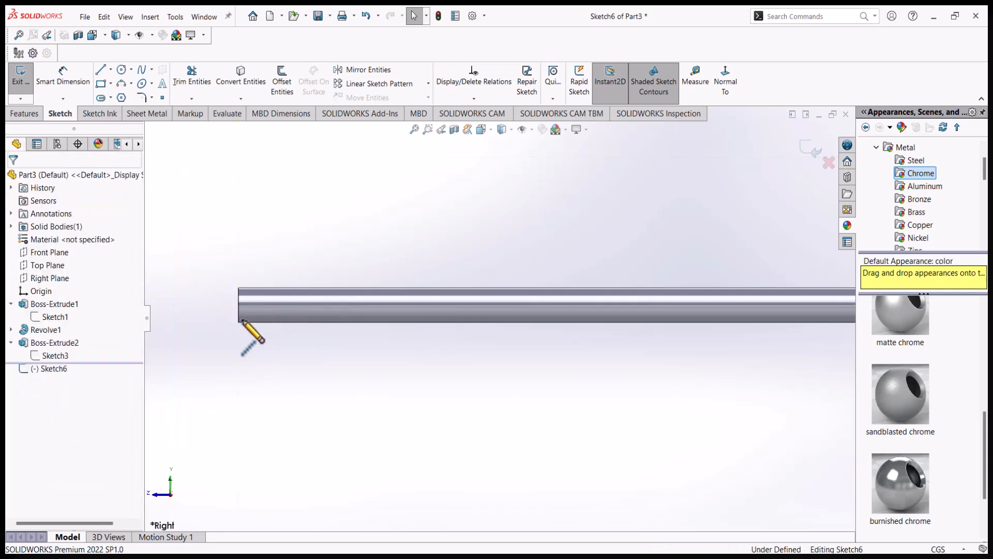
Step: Draw a horizontal line about 0.87 cm long from the midpoint of the shaft's end edge along its axis
{"action": "left_click", "coordinate": [102, 70]}
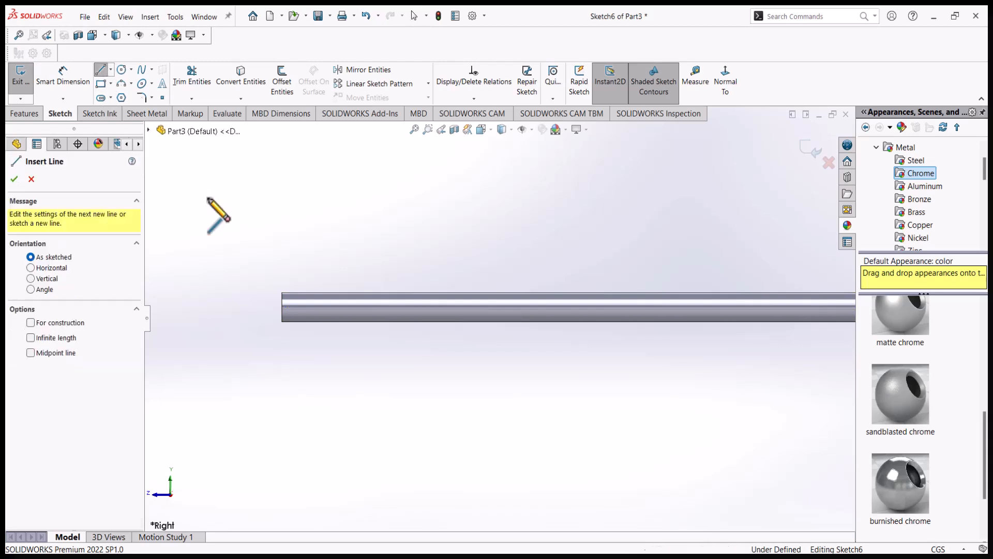
{"action": "scroll", "coordinate": [295, 334], "scroll_direction": "down", "scroll_amount": 2}
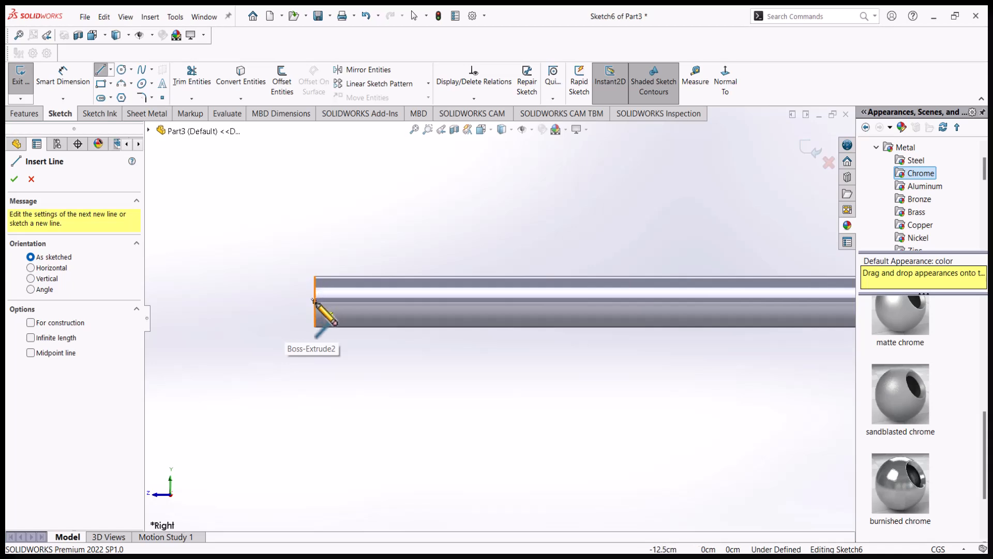
{"action": "left_click", "coordinate": [314, 301]}
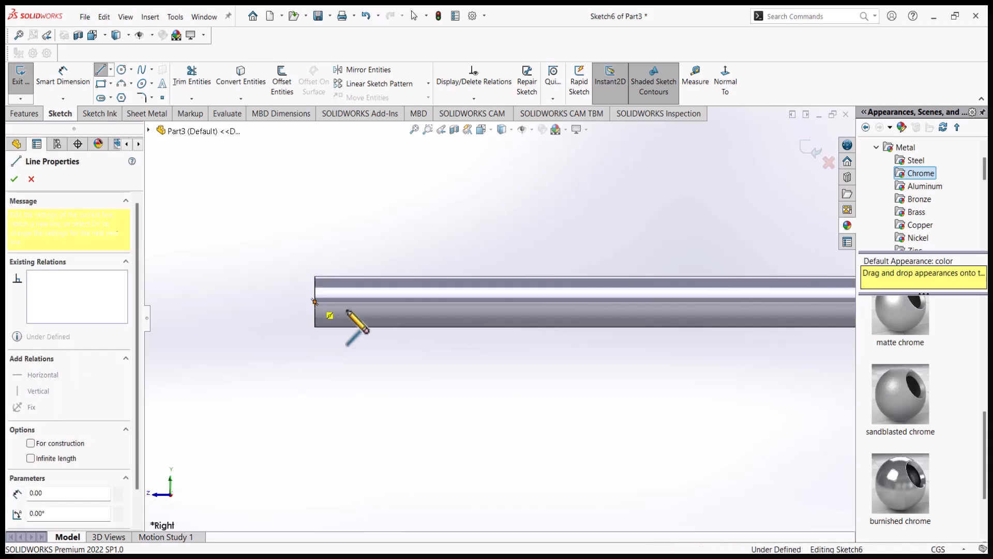
{"action": "left_click", "coordinate": [400, 301]}
{"action": "key", "text": "Escape"}
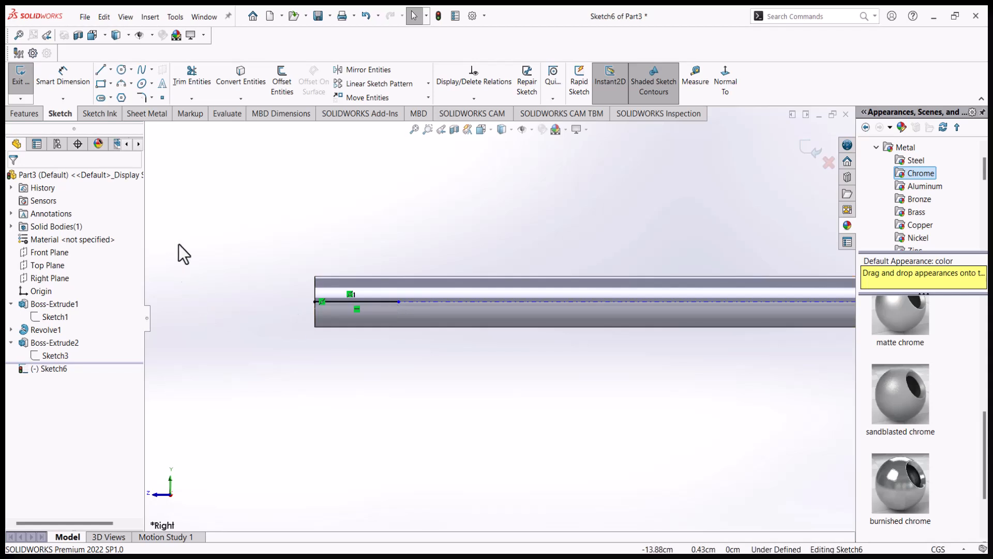
Step: Draw a closed four-sided profile above the shaft tip, about 1.14 cm wide, with a slanted line returning to the end edge's midpoint
{"action": "left_click", "coordinate": [110, 72]}
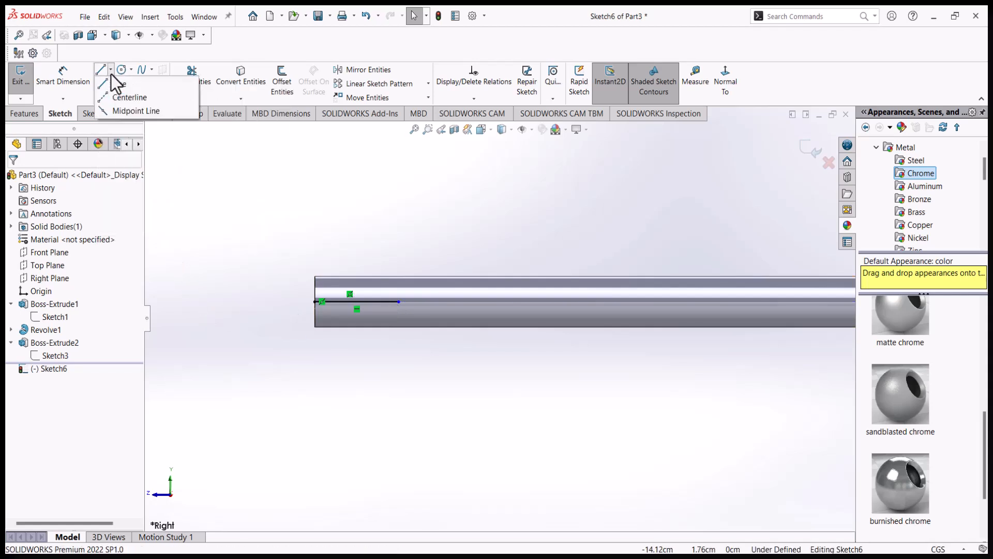
{"action": "left_click", "coordinate": [120, 83]}
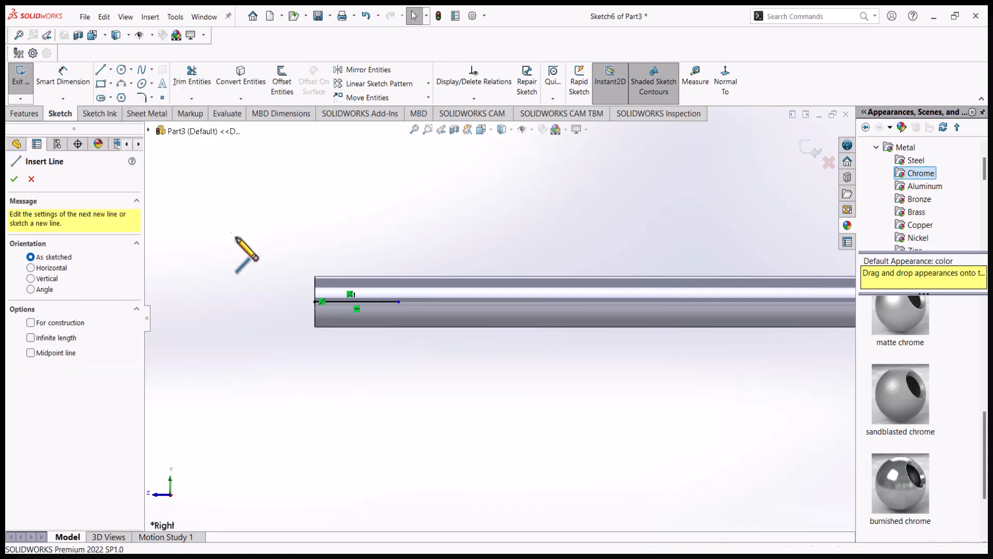
{"action": "left_click", "coordinate": [316, 301]}
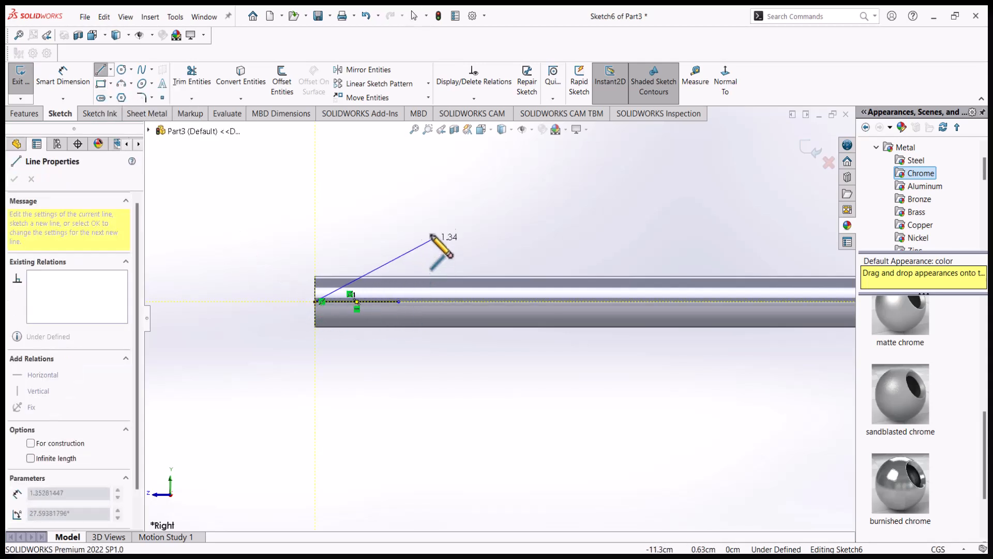
{"action": "left_click", "coordinate": [315, 174]}
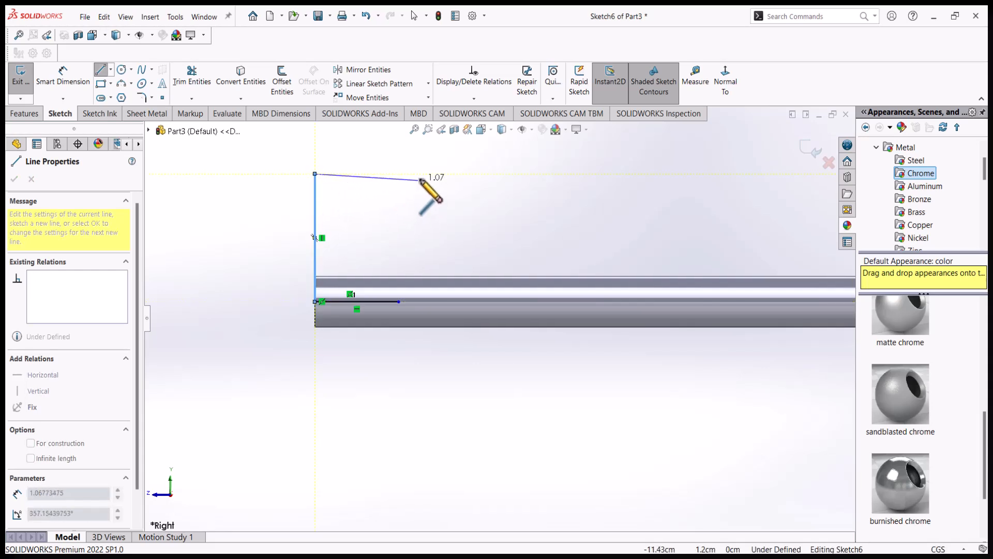
{"action": "left_click", "coordinate": [424, 173]}
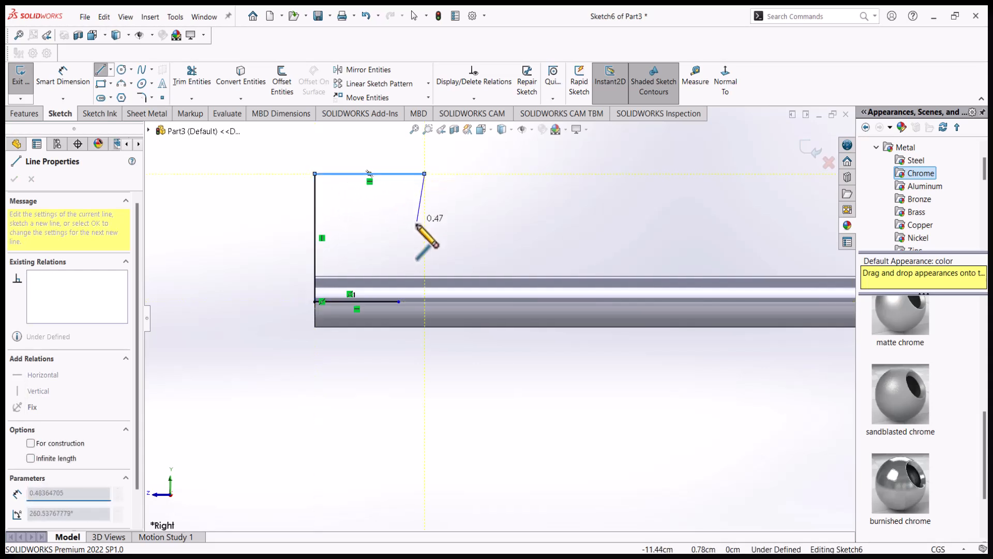
{"action": "left_click", "coordinate": [425, 269]}
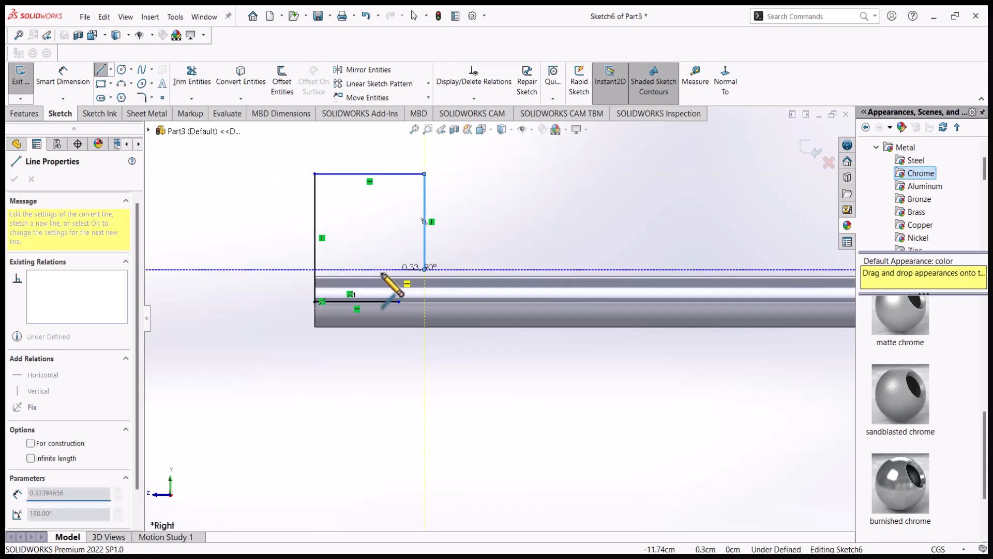
{"action": "left_click", "coordinate": [315, 302]}
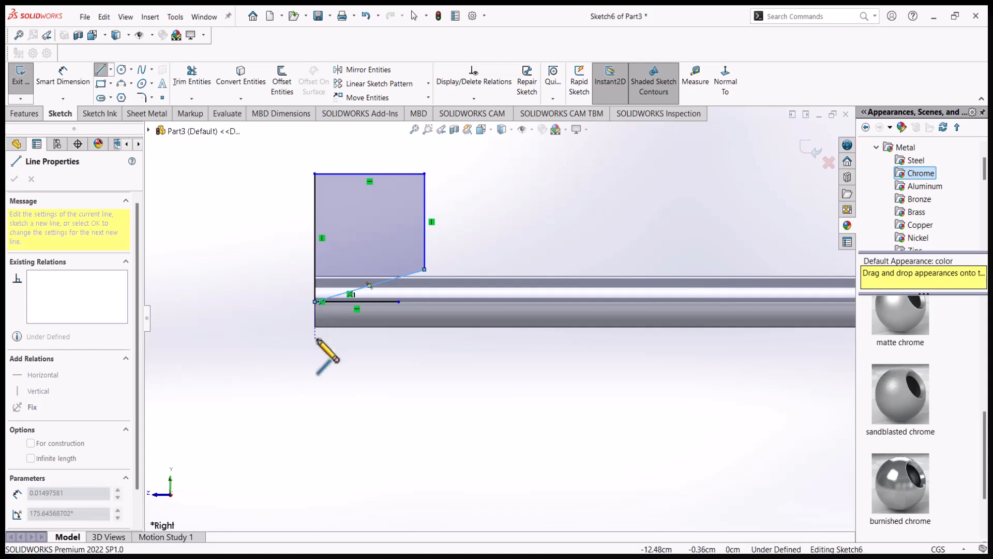
{"action": "key", "text": "Escape"}
{"action": "key", "text": "Escape"}
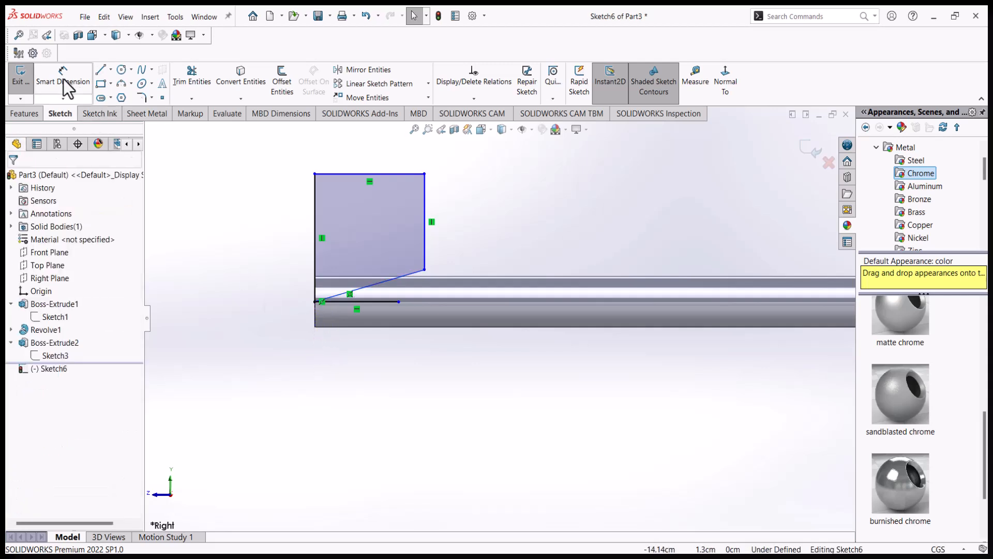
Step: Dimension the angle between the slanted line and the horizontal axis line as 15 degrees
{"action": "left_click", "coordinate": [91, 85]}
{"action": "scroll", "coordinate": [370, 331], "scroll_direction": "down", "scroll_amount": 2}
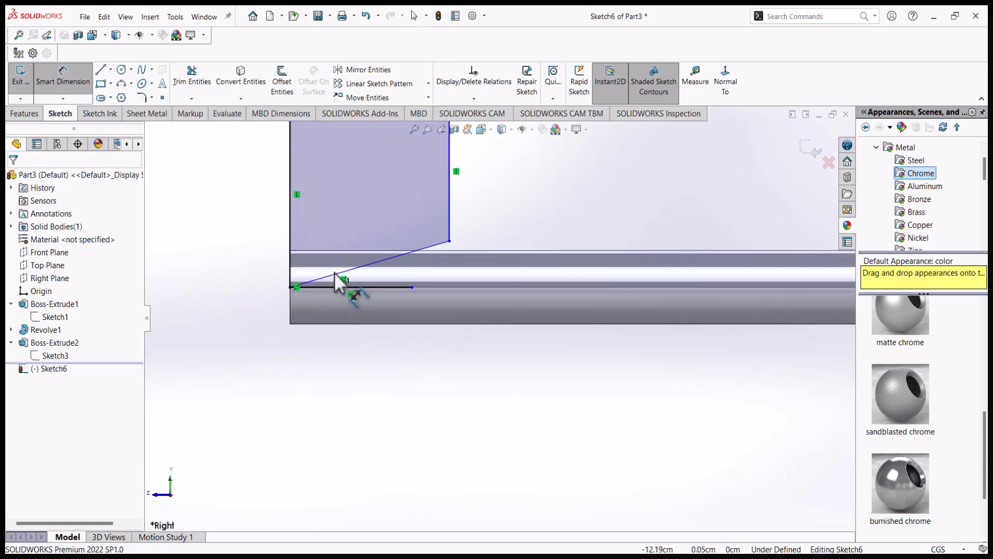
{"action": "left_click", "coordinate": [361, 266]}
{"action": "left_click", "coordinate": [364, 284]}
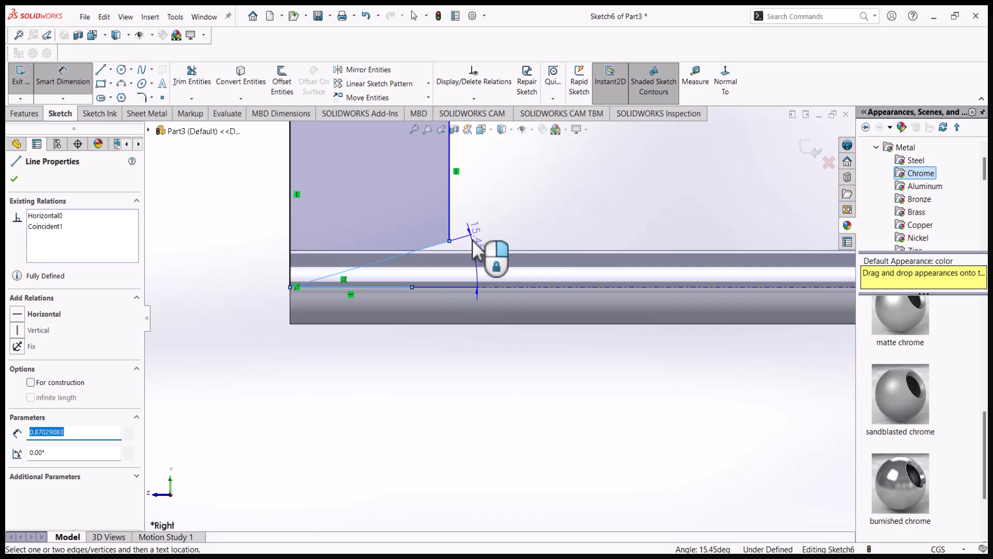
{"action": "left_click", "coordinate": [474, 242]}
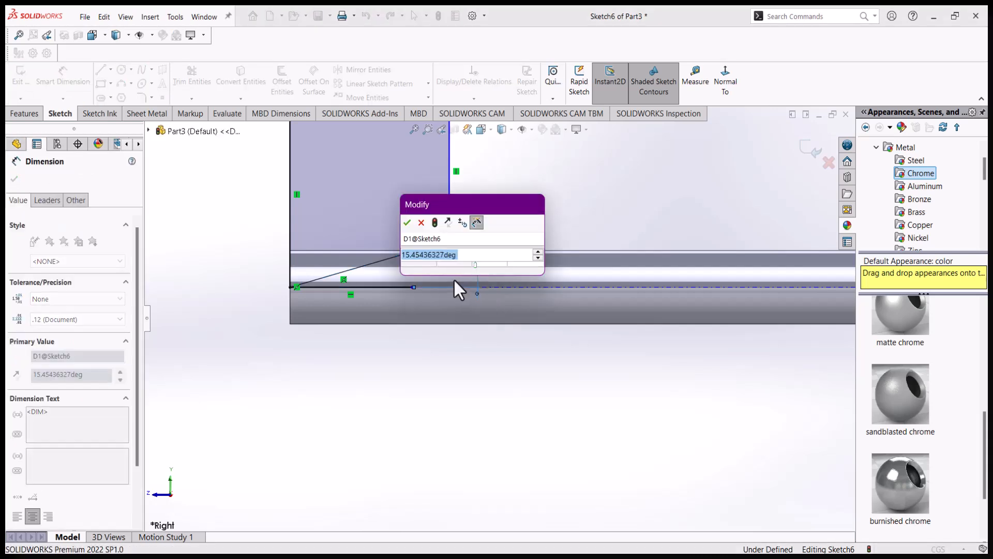
{"action": "type", "text": "15"}
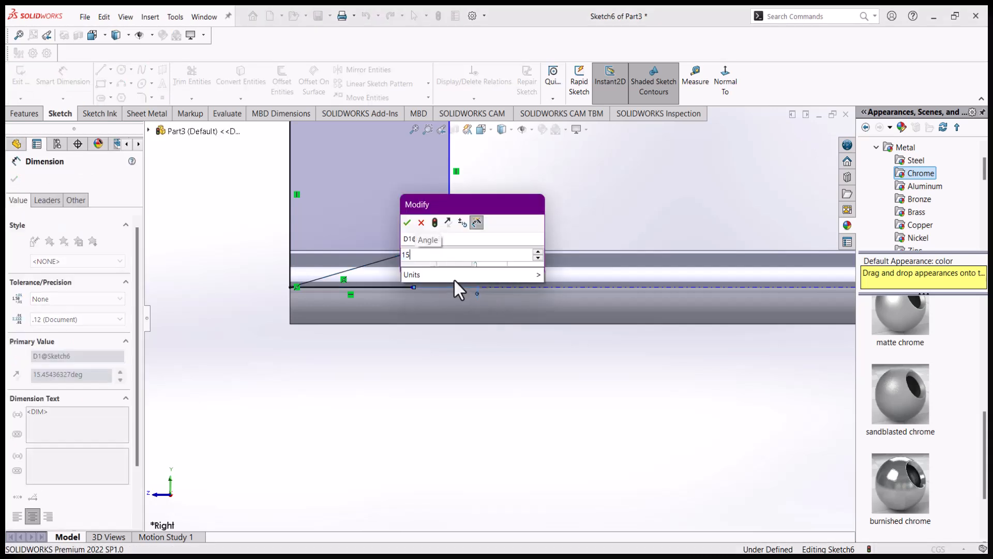
{"action": "key", "text": "Return"}
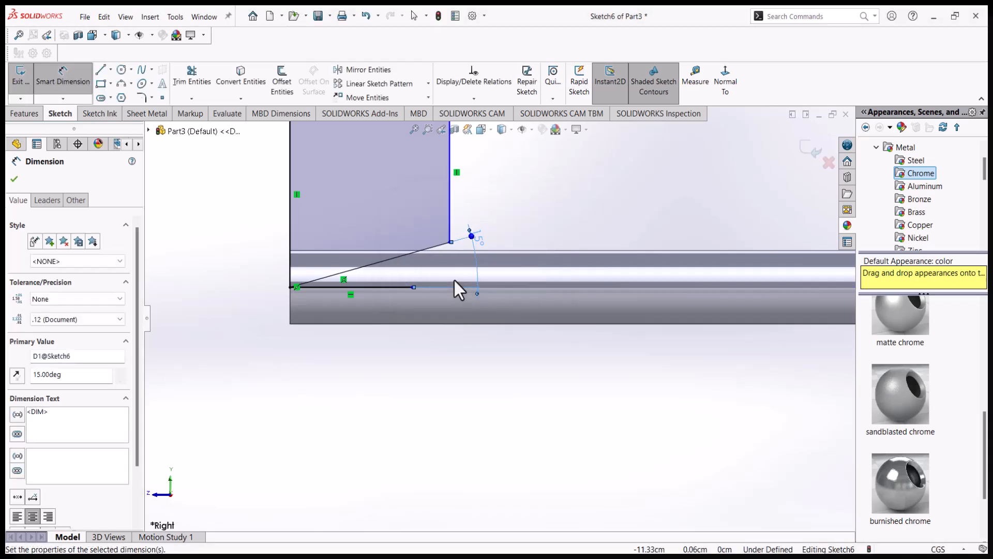
Step: Dimension the profile's upper horizontal line at 1.2 cm
{"action": "scroll", "coordinate": [383, 280], "scroll_direction": "up", "scroll_amount": 2}
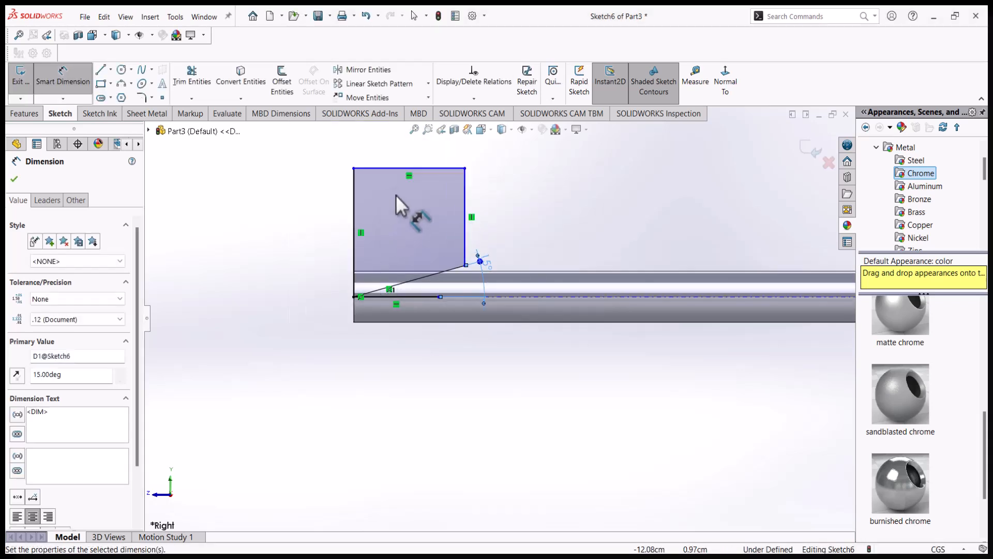
{"action": "left_click", "coordinate": [402, 163]}
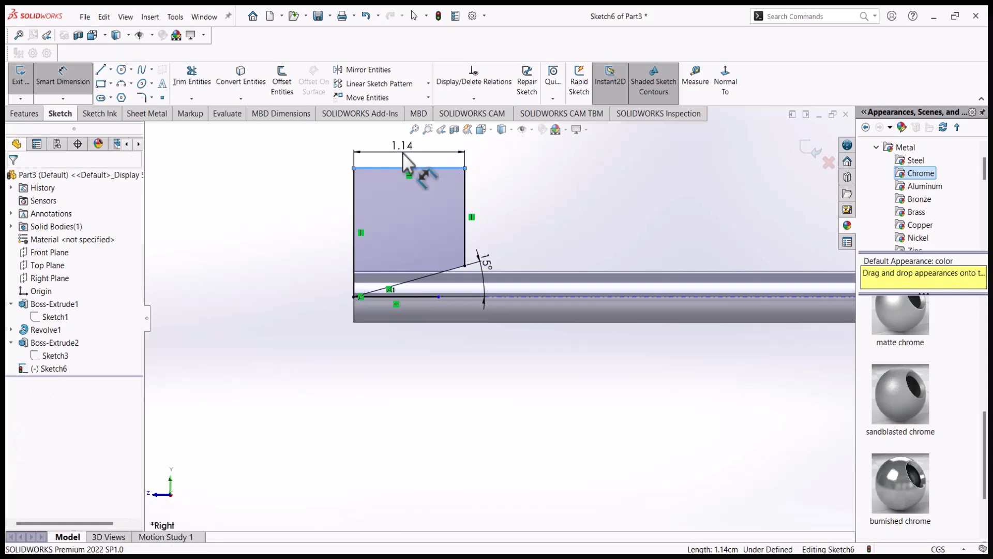
{"action": "left_click", "coordinate": [403, 152]}
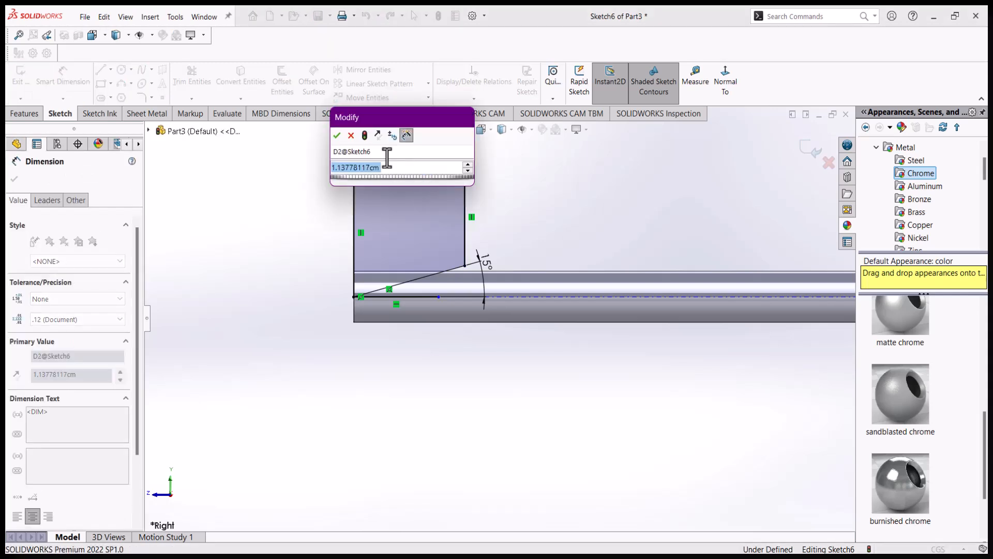
{"action": "type", "text": "2"}
{"action": "key", "text": "BackSpace"}
{"action": "type", "text": "1.2"}
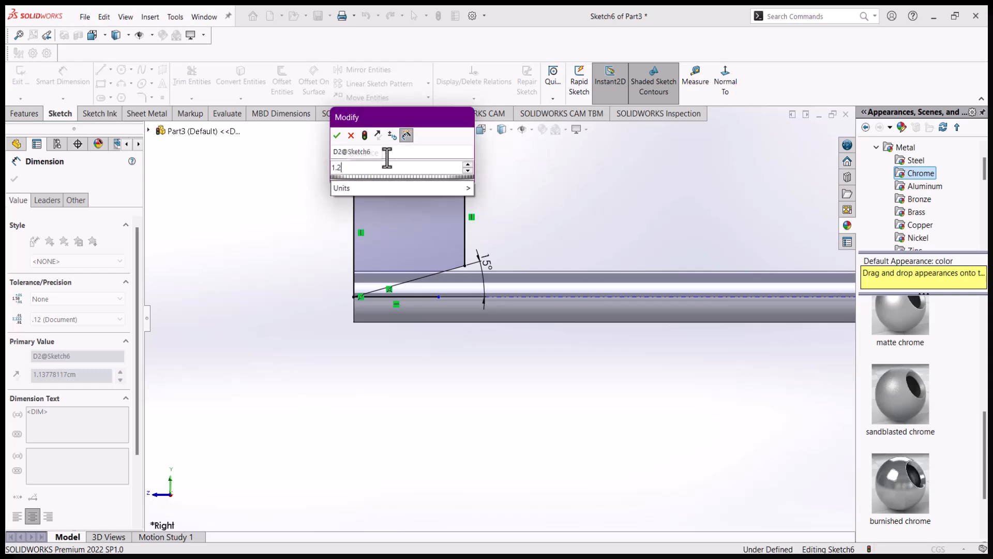
{"action": "key", "text": "Return"}
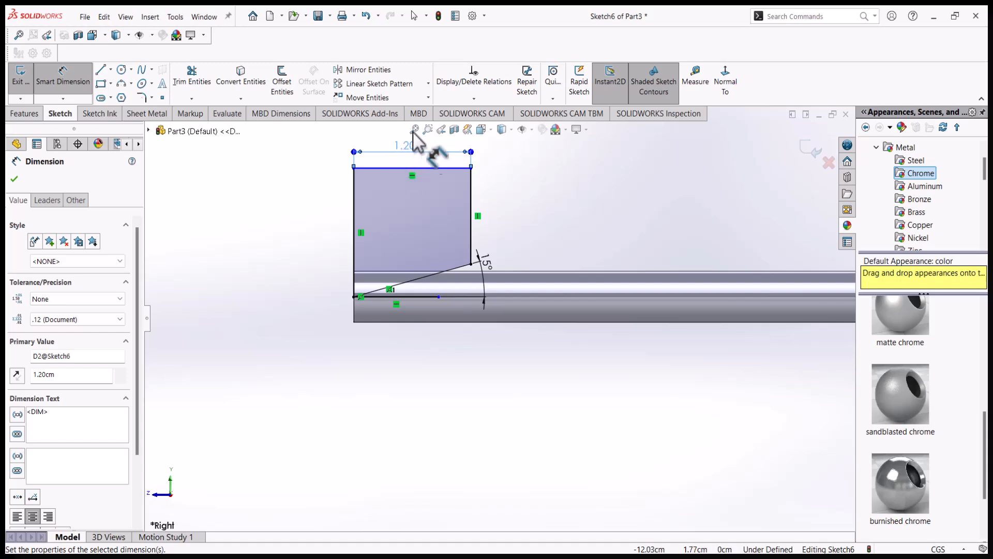
Step: Set the angle between the slanted line and the horizontal axis line to 12 degrees
{"action": "scroll", "coordinate": [422, 135], "scroll_direction": "down", "scroll_amount": 2}
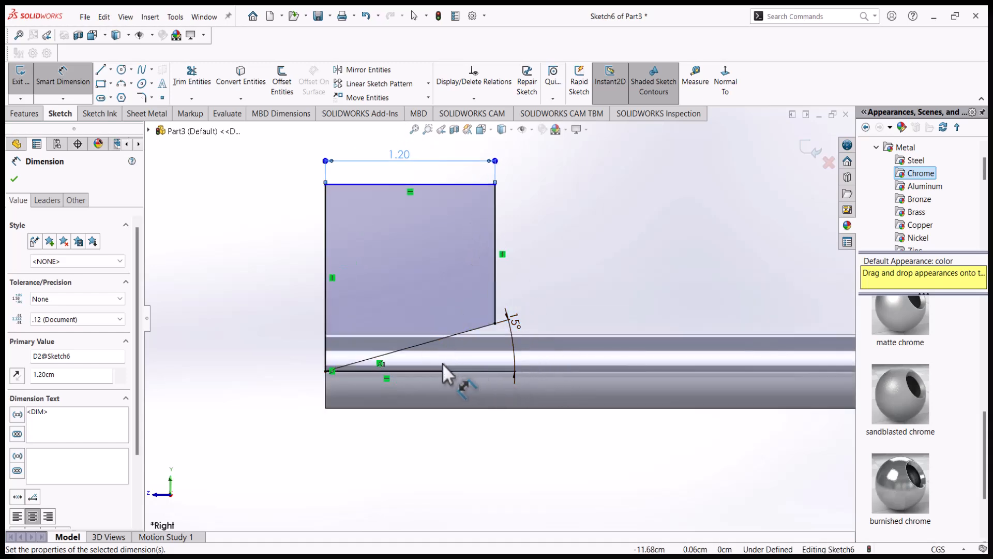
{"action": "right_click", "coordinate": [284, 323]}
{"action": "left_click", "coordinate": [317, 356]}
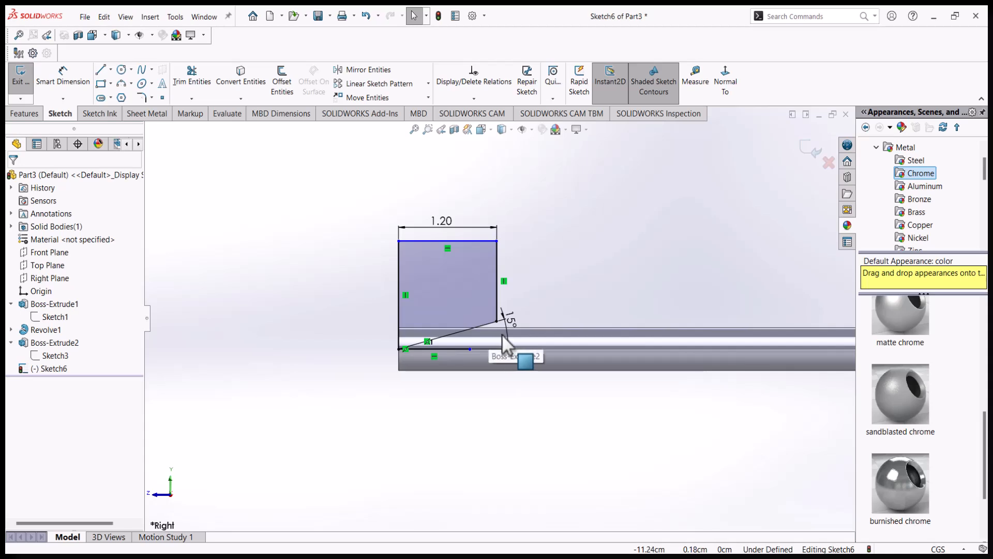
{"action": "scroll", "coordinate": [504, 326], "scroll_direction": "down", "scroll_amount": 2}
{"action": "double_click", "coordinate": [513, 313]}
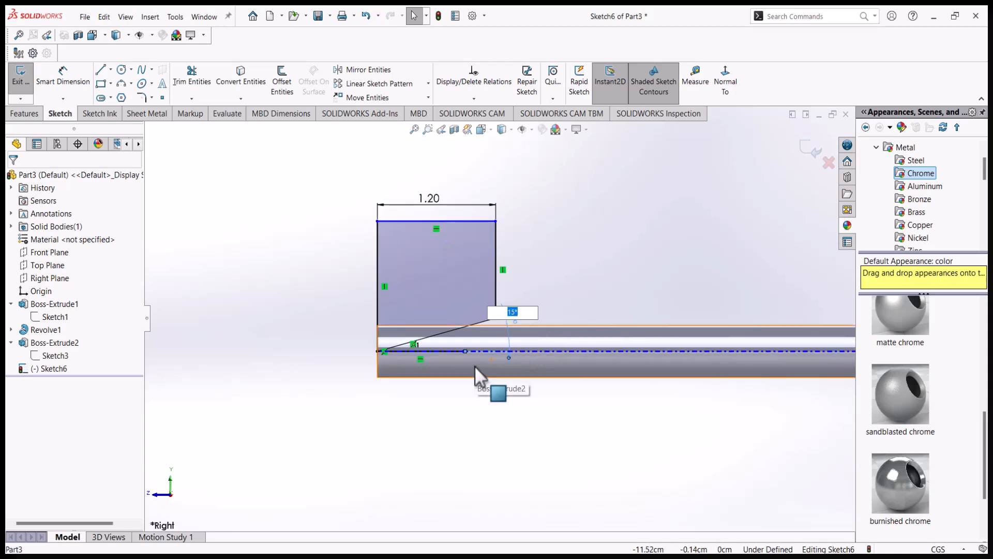
{"action": "type", "text": "12"}
{"action": "key", "text": "Return"}
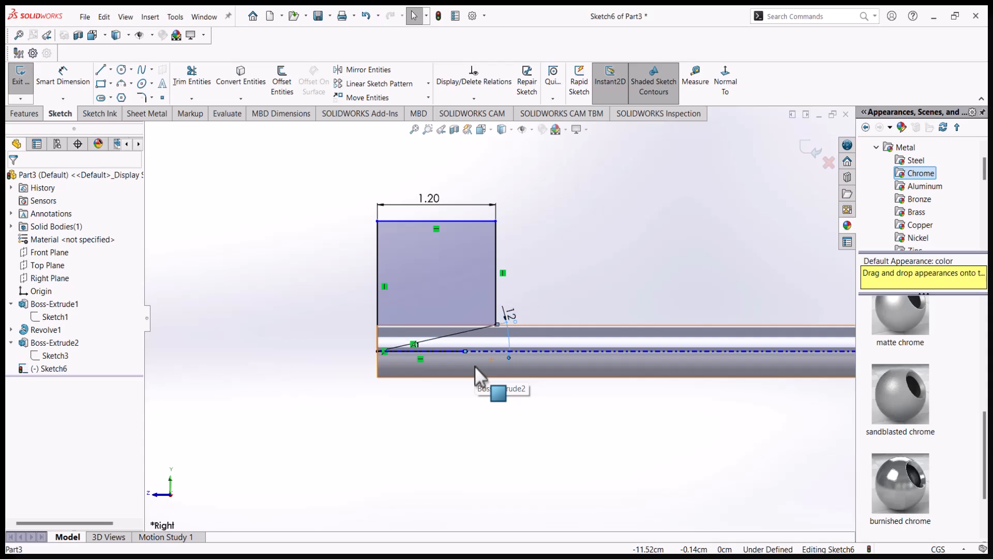
{"action": "scroll", "coordinate": [474, 366], "scroll_direction": "down", "scroll_amount": 4}
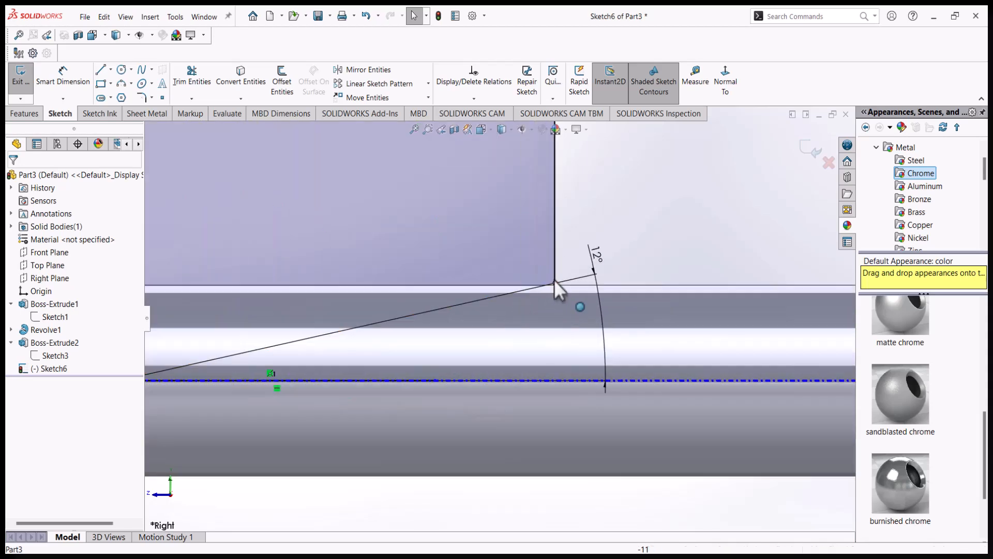
{"action": "scroll", "coordinate": [558, 285], "scroll_direction": "up", "scroll_amount": 1}
{"action": "scroll", "coordinate": [558, 284], "scroll_direction": "down", "scroll_amount": 1}
{"action": "scroll", "coordinate": [548, 295], "scroll_direction": "up", "scroll_amount": 3}
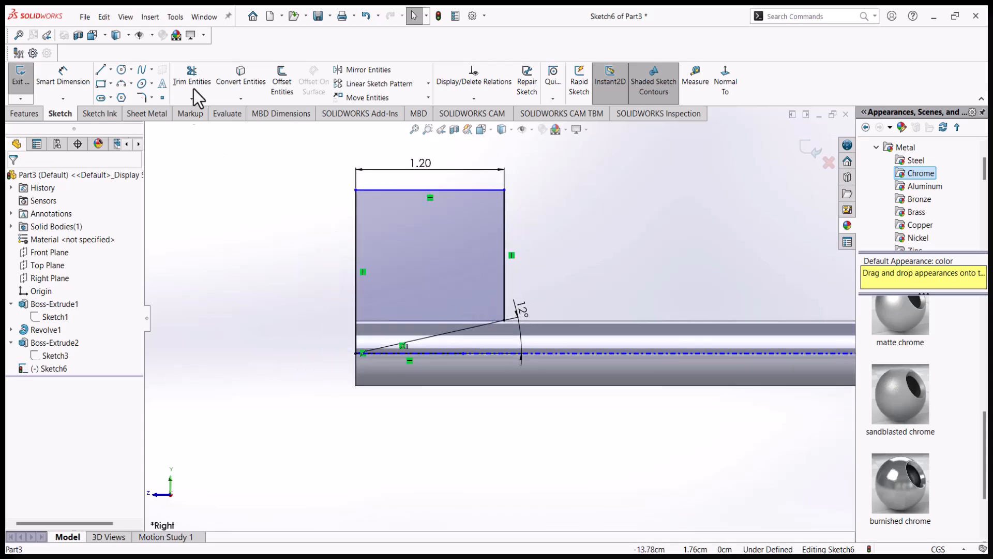
Step: Mirror the four lines of the tip profile about the horizontal axis line, keeping the originals
{"action": "left_click", "coordinate": [359, 71]}
{"action": "left_click", "coordinate": [357, 224]}
{"action": "left_click", "coordinate": [374, 190]}
{"action": "left_click", "coordinate": [503, 230]}
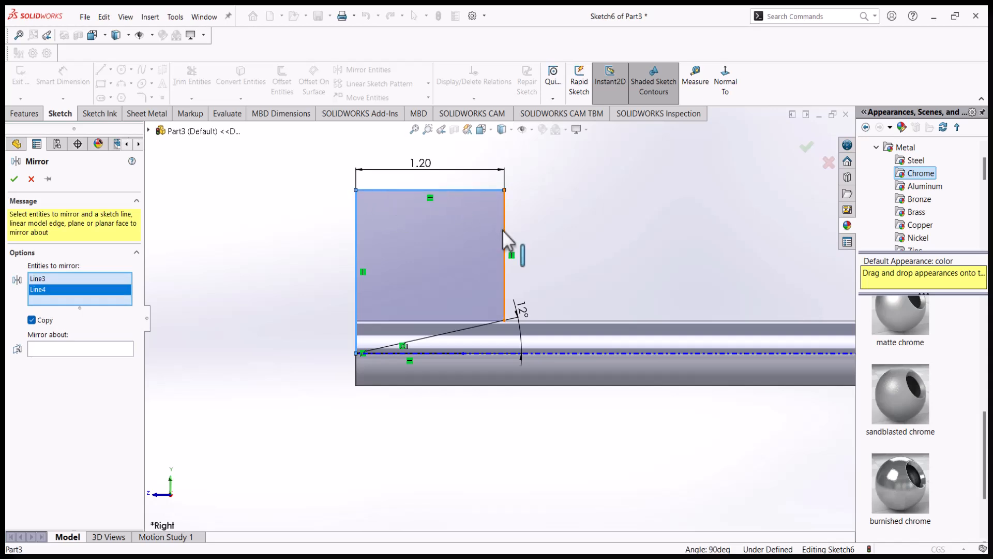
{"action": "left_click", "coordinate": [471, 329]}
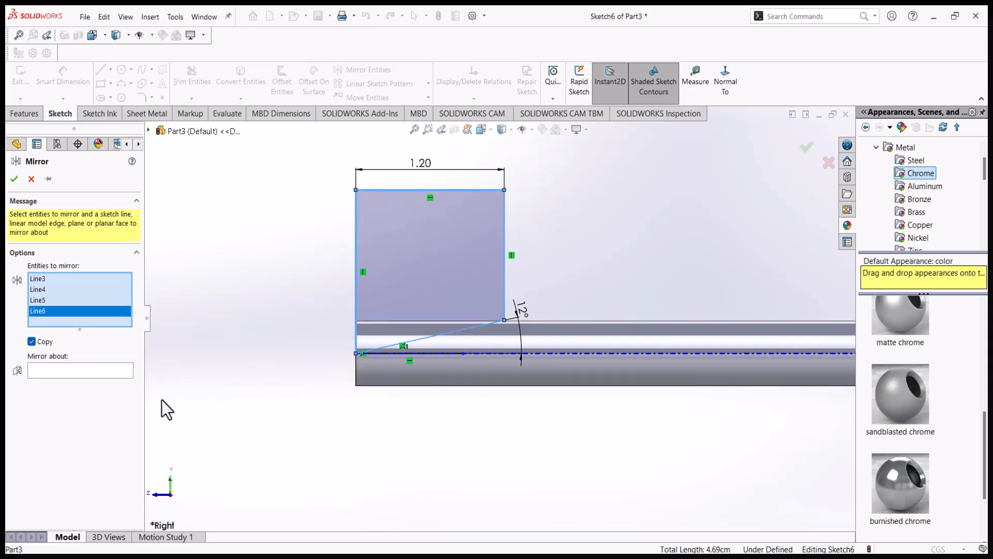
{"action": "left_click", "coordinate": [95, 371]}
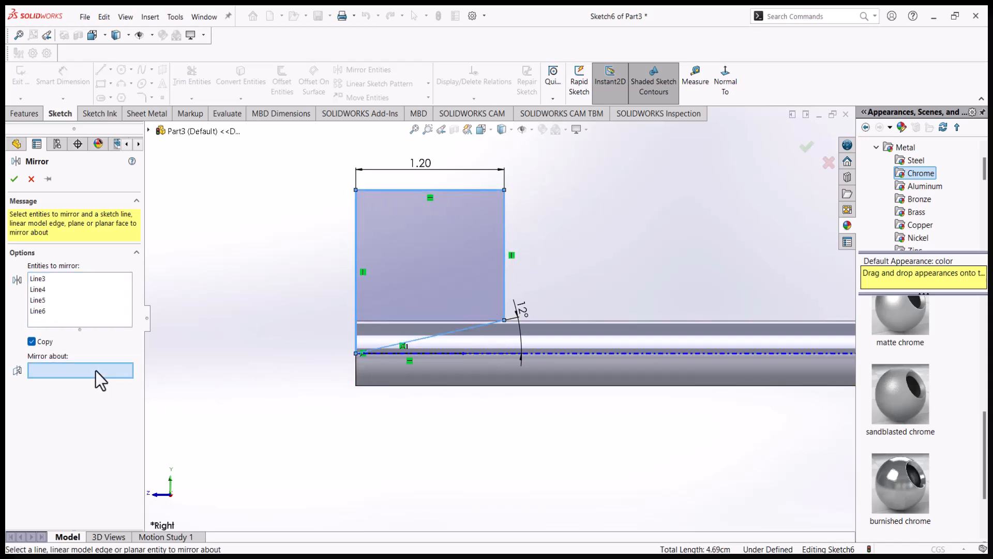
{"action": "left_click", "coordinate": [420, 354]}
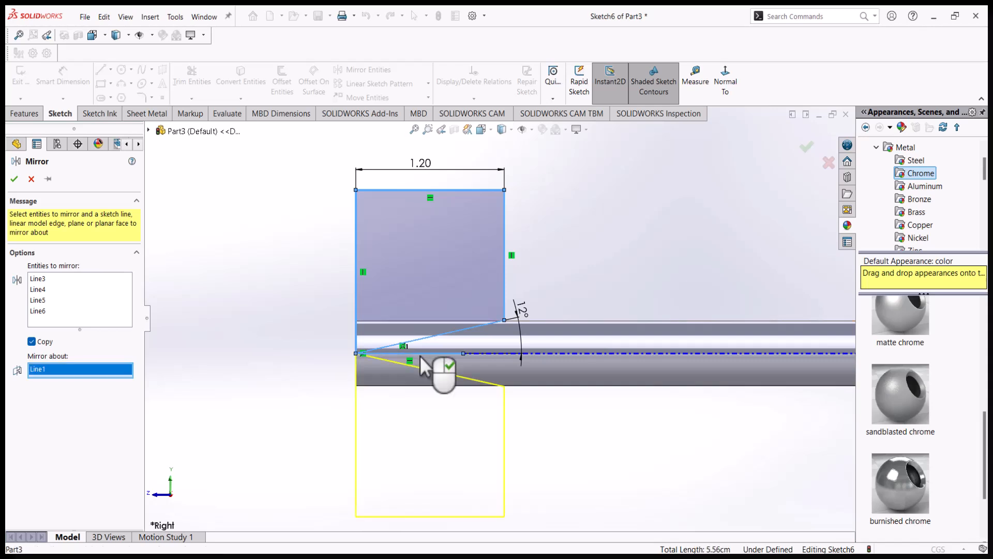
{"action": "left_click", "coordinate": [14, 179]}
Step: Start an Extruded Cut and select the profile regions above and below the shaft axis as its contours
{"action": "left_click", "coordinate": [23, 114]}
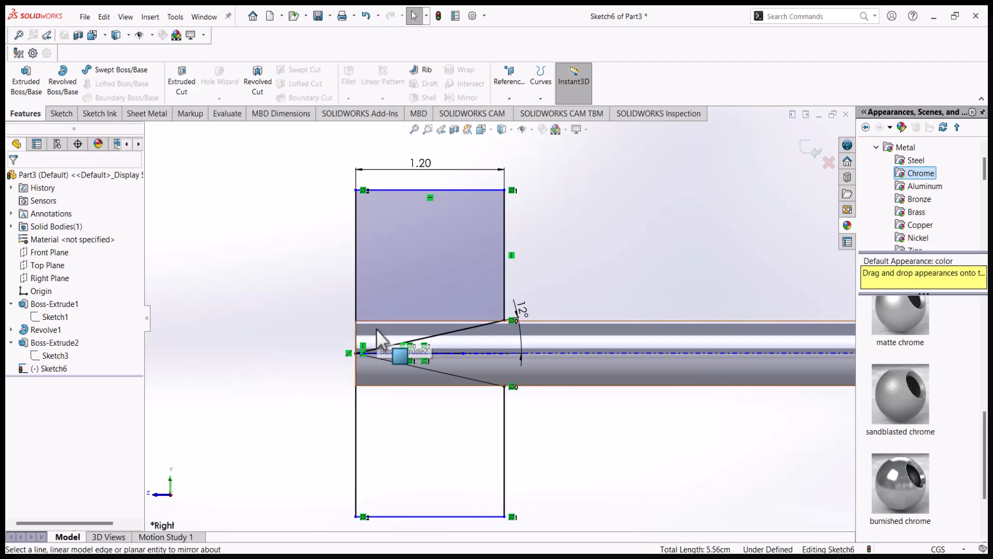
{"action": "middle_click_drag", "start_coordinate": [375, 328], "coordinate": [454, 395]}
{"action": "scroll", "coordinate": [471, 296], "scroll_direction": "up", "scroll_amount": 2}
{"action": "scroll", "coordinate": [489, 318], "scroll_direction": "down", "scroll_amount": 4}
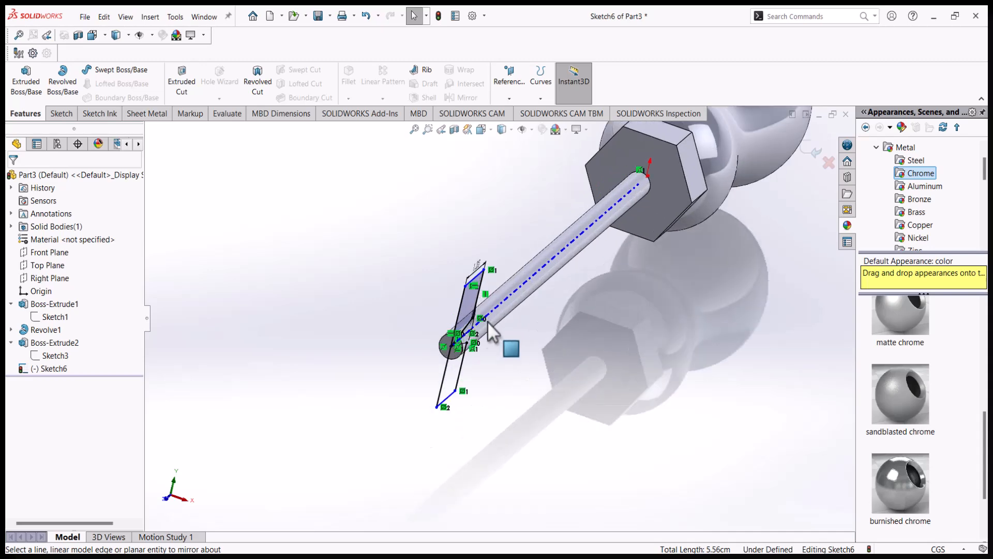
{"action": "middle_click_drag", "start_coordinate": [484, 326], "coordinate": [433, 321]}
{"action": "scroll", "coordinate": [460, 329], "scroll_direction": "up", "scroll_amount": 3}
{"action": "left_click", "coordinate": [254, 86]}
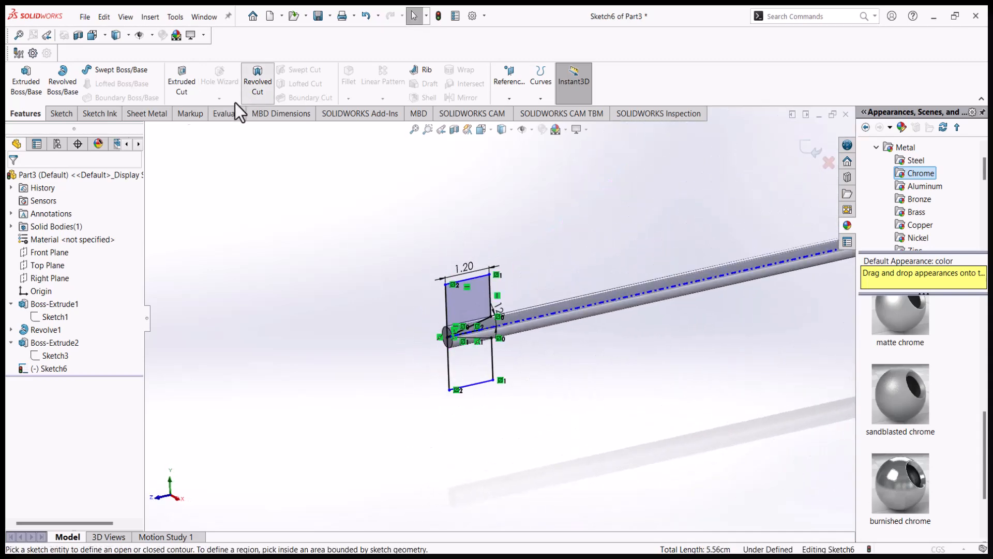
{"action": "left_click", "coordinate": [31, 178]}
{"action": "left_click", "coordinate": [182, 82]}
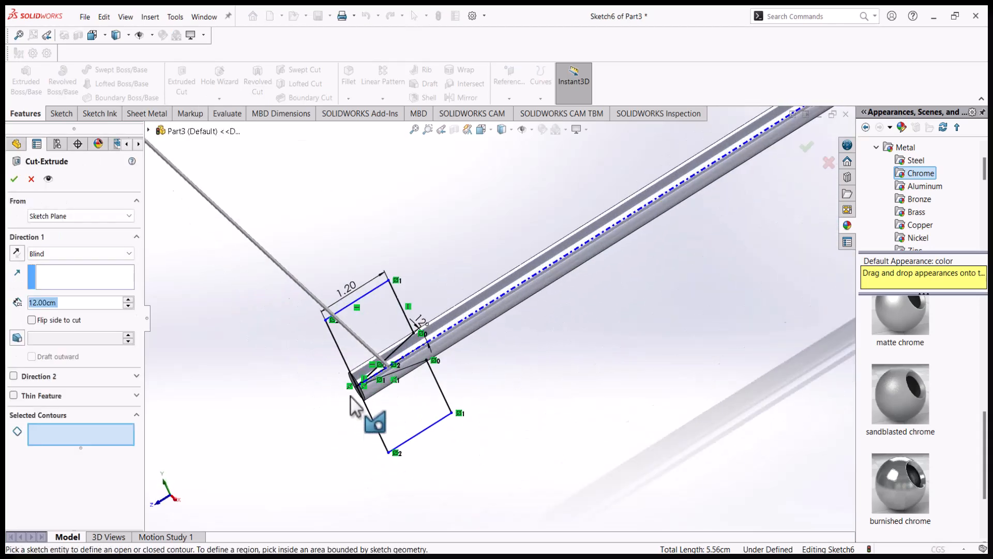
{"action": "mouse_move", "coordinate": [438, 367]}
{"action": "middle_mouse_down"}
{"action": "mouse_move", "coordinate": [466, 388]}
{"action": "mouse_move", "coordinate": [678, 362]}
{"action": "mouse_move", "coordinate": [595, 362]}
{"action": "middle_mouse_up"}
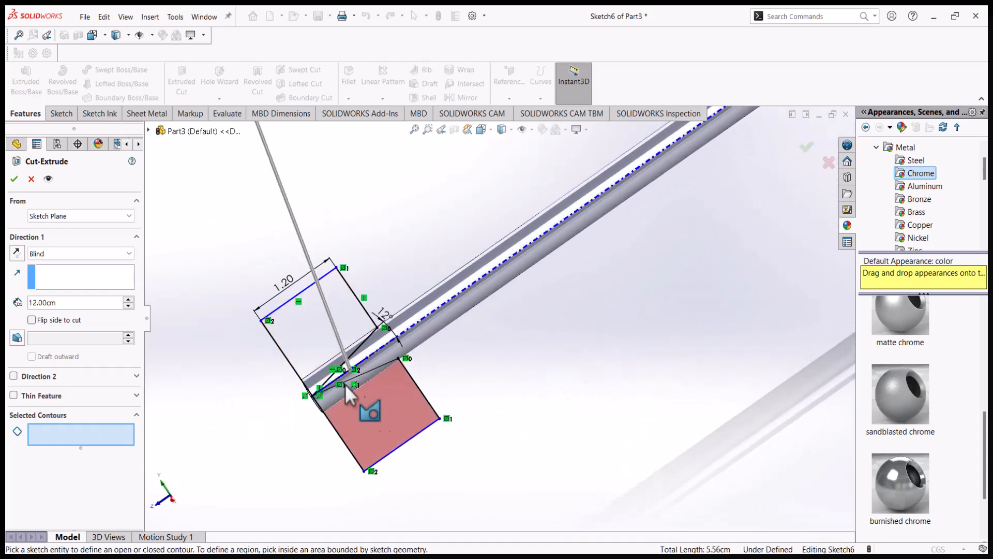
{"action": "left_click", "coordinate": [317, 357]}
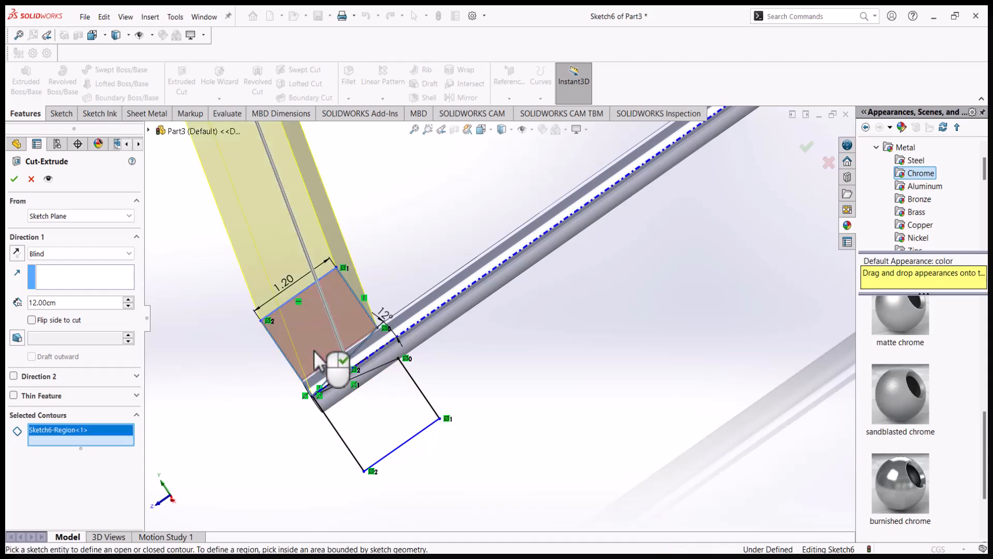
{"action": "left_click", "coordinate": [401, 445]}
{"action": "key", "text": "z"}
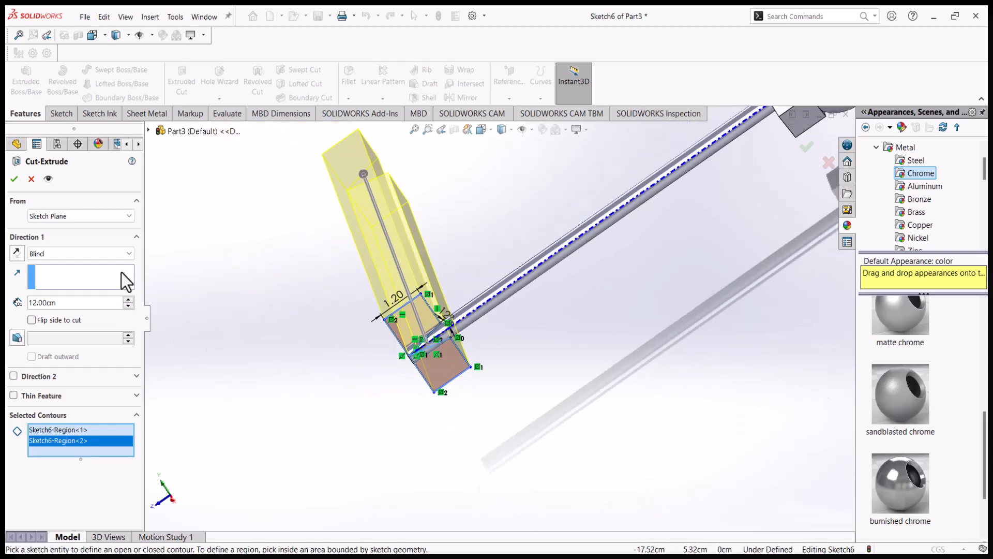
Step: Set the cut's end condition to Through All - Both and complete the flat tapered tip
{"action": "left_click", "coordinate": [119, 255]}
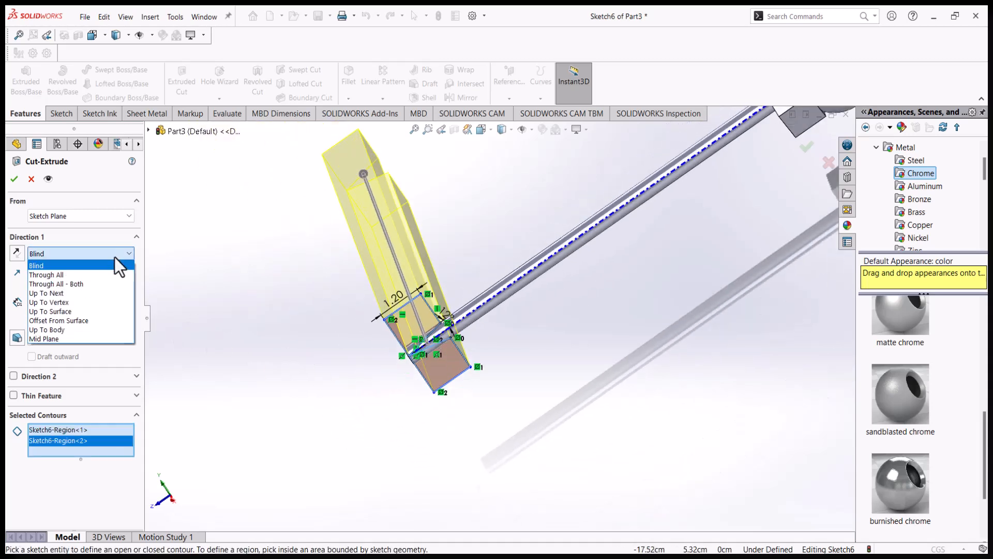
{"action": "left_click", "coordinate": [100, 283]}
{"action": "middle_click_drag", "start_coordinate": [407, 362], "coordinate": [322, 253]}
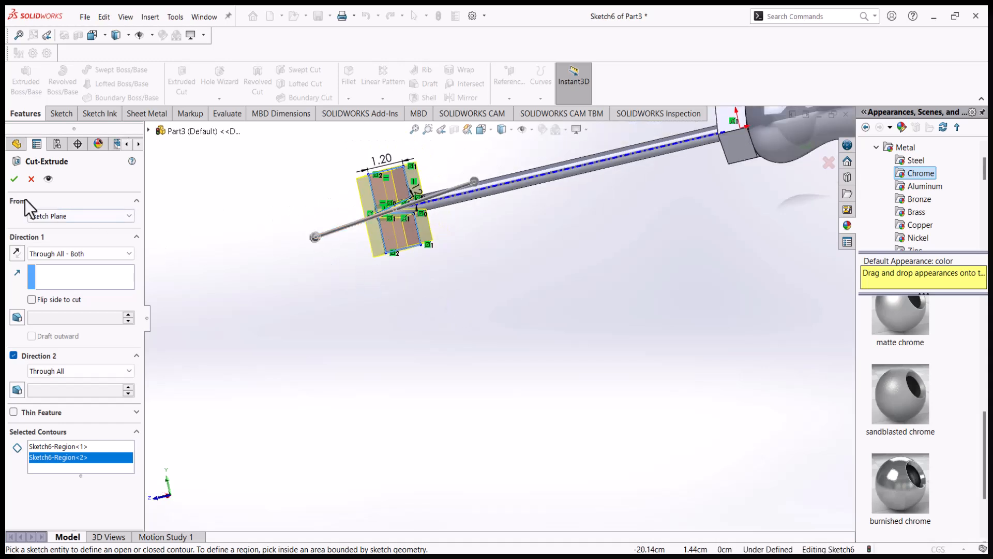
{"action": "left_click", "coordinate": [8, 181]}
Step: Examine the whole screwdriver and its tapered tip from several angles
{"action": "mouse_move", "coordinate": [443, 215]}
{"action": "middle_mouse_down"}
{"action": "mouse_move", "coordinate": [528, 313]}
{"action": "mouse_move", "coordinate": [535, 296]}
{"action": "mouse_move", "coordinate": [546, 333]}
{"action": "mouse_move", "coordinate": [595, 259]}
{"action": "mouse_move", "coordinate": [546, 260]}
{"action": "mouse_move", "coordinate": [524, 241]}
{"action": "middle_mouse_up"}
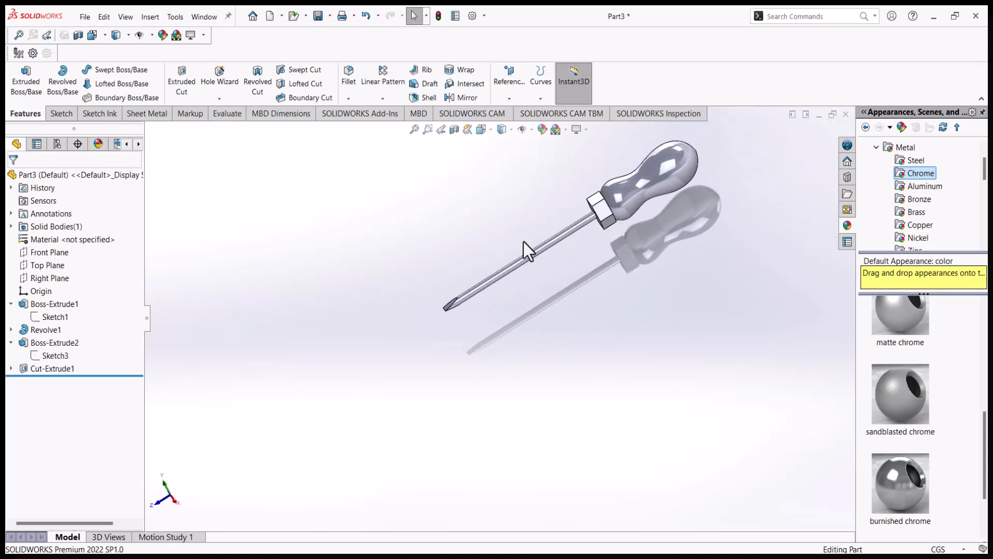
{"action": "middle_click_drag", "start_coordinate": [705, 236], "coordinate": [694, 254]}
{"action": "middle_click_drag", "start_coordinate": [626, 253], "coordinate": [580, 181]}
{"action": "scroll", "coordinate": [610, 194], "scroll_direction": "down", "scroll_amount": 3}
{"action": "scroll", "coordinate": [580, 181], "scroll_direction": "up", "scroll_amount": 3}
{"action": "middle_click_drag", "start_coordinate": [498, 283], "coordinate": [517, 363]}
{"action": "scroll", "coordinate": [488, 237], "scroll_direction": "down", "scroll_amount": 1}
{"action": "left_click_drag", "start_coordinate": [488, 252], "coordinate": [490, 283]}
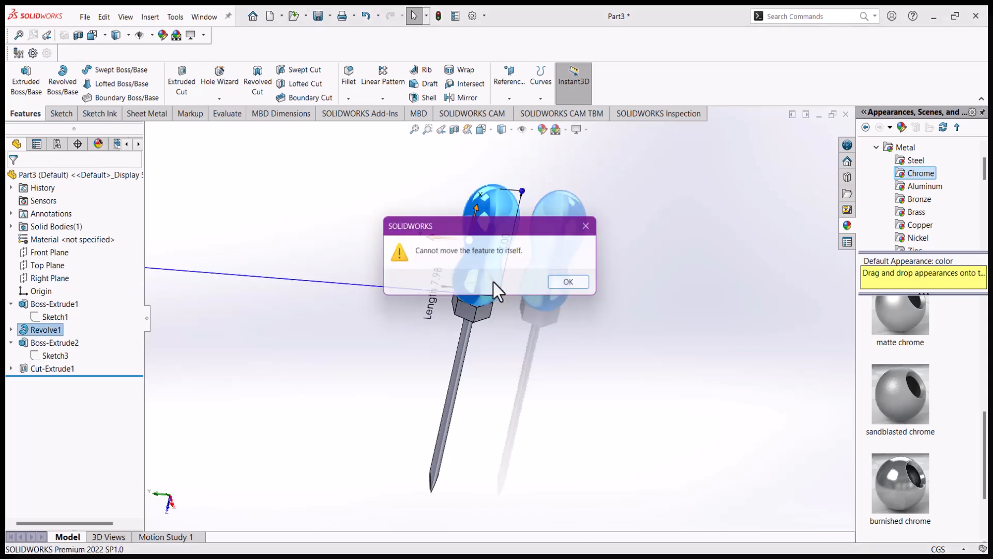
{"action": "left_click", "coordinate": [575, 290]}
{"action": "scroll", "coordinate": [585, 300], "scroll_direction": "up", "scroll_amount": 1}
{"action": "middle_click_drag", "start_coordinate": [586, 299], "coordinate": [643, 277]}
{"action": "left_click", "coordinate": [566, 296]}
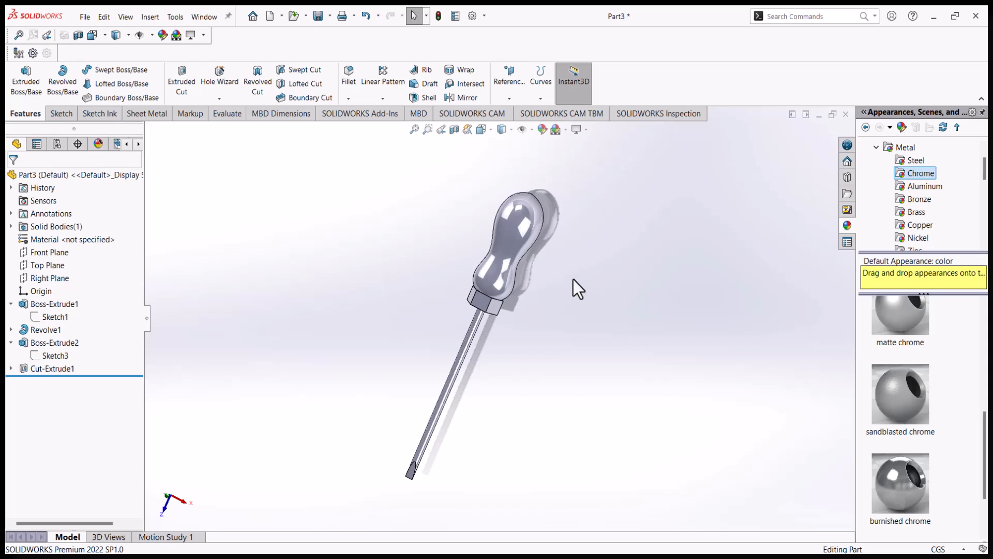
{"action": "middle_click_drag", "start_coordinate": [560, 275], "coordinate": [465, 252]}
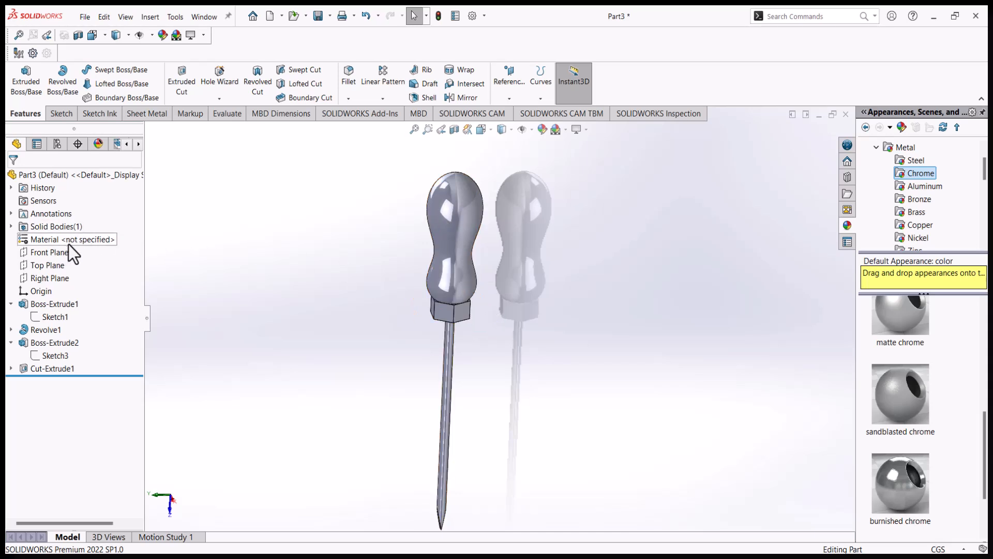
Step: Start a sketch on the Right Plane and convert the handle's upper silhouette edge into a sketch curve
{"action": "left_click", "coordinate": [51, 278]}
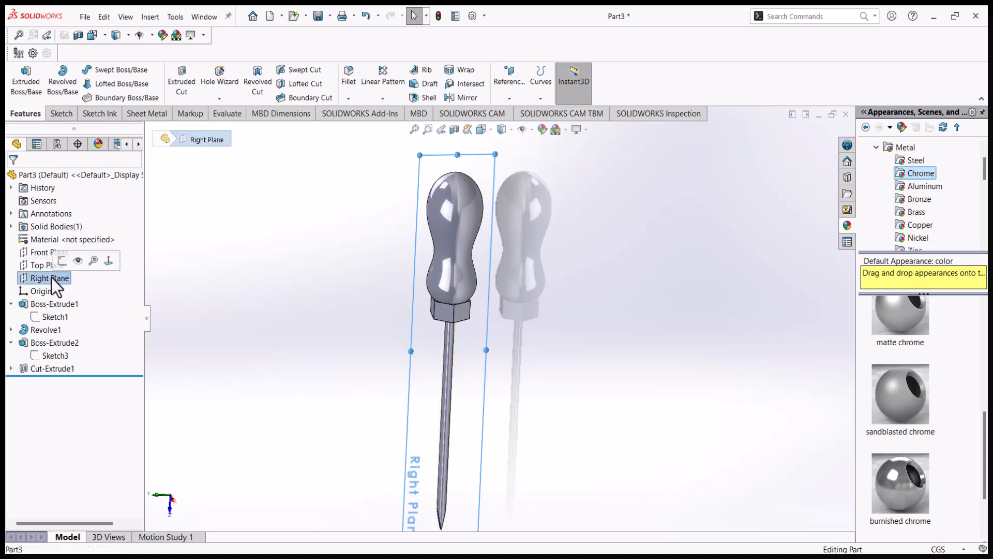
{"action": "left_click", "coordinate": [58, 262]}
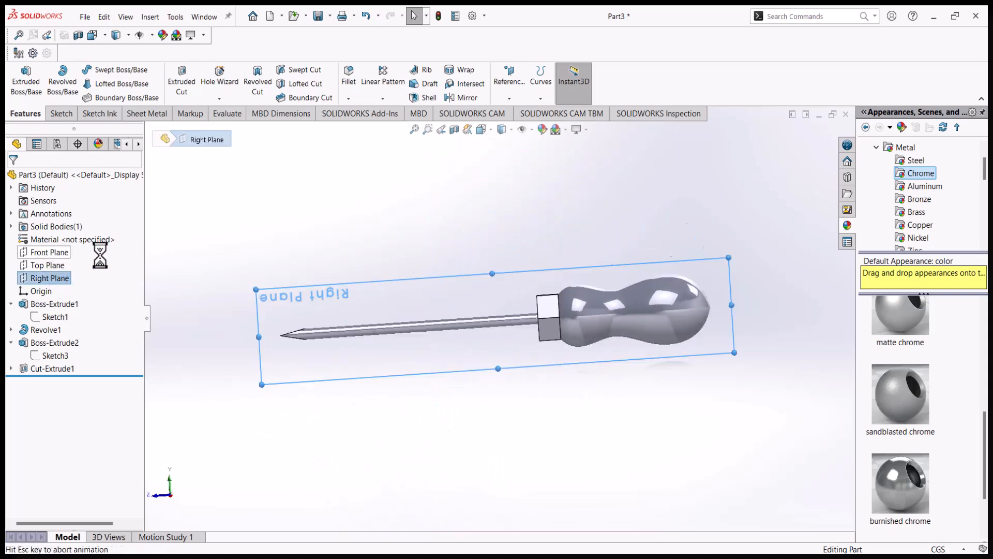
{"action": "scroll", "coordinate": [694, 313], "scroll_direction": "down", "scroll_amount": 2}
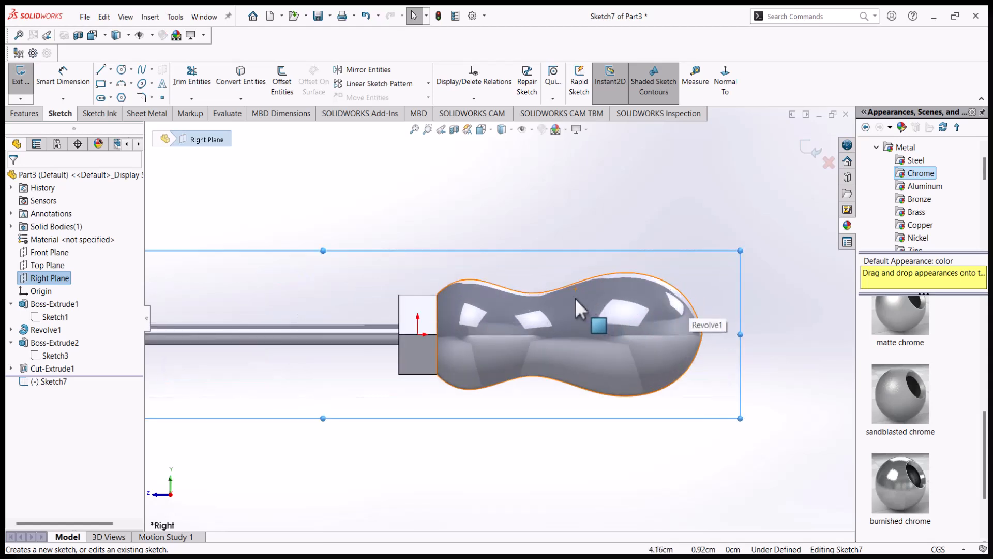
{"action": "left_click", "coordinate": [541, 291]}
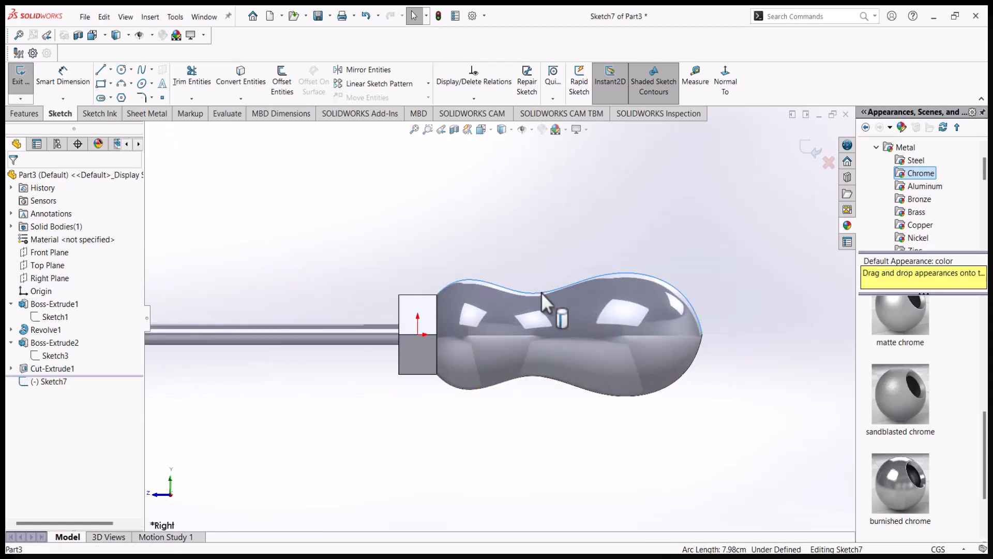
{"action": "left_click", "coordinate": [240, 80]}
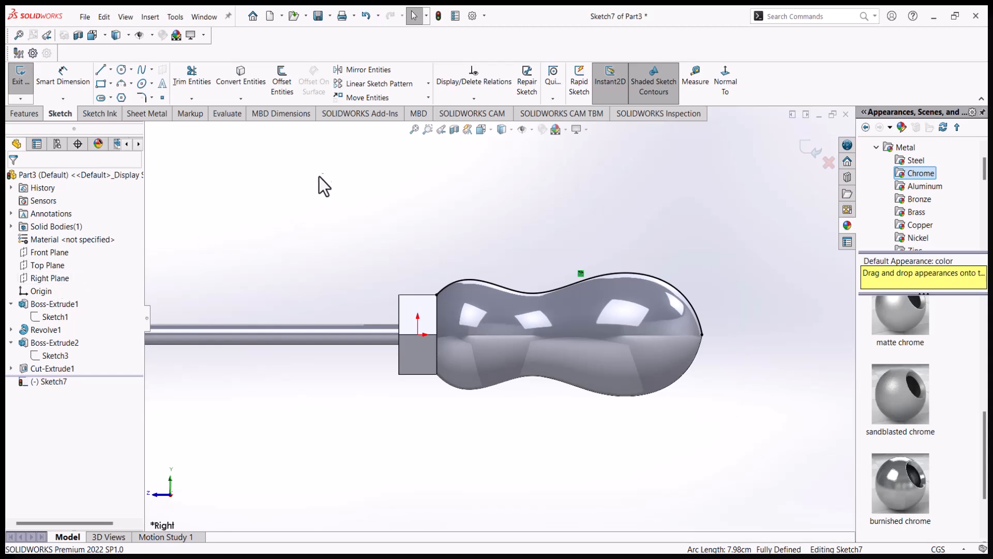
Step: Offset the converted handle curve inward by 0.01 cm using the reversed direction
{"action": "left_click", "coordinate": [283, 83]}
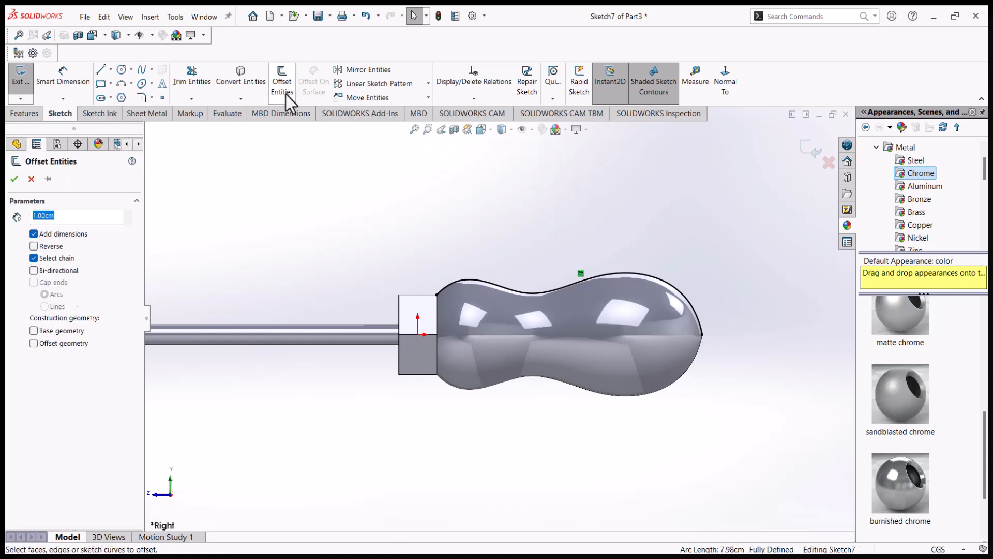
{"action": "left_click", "coordinate": [455, 281]}
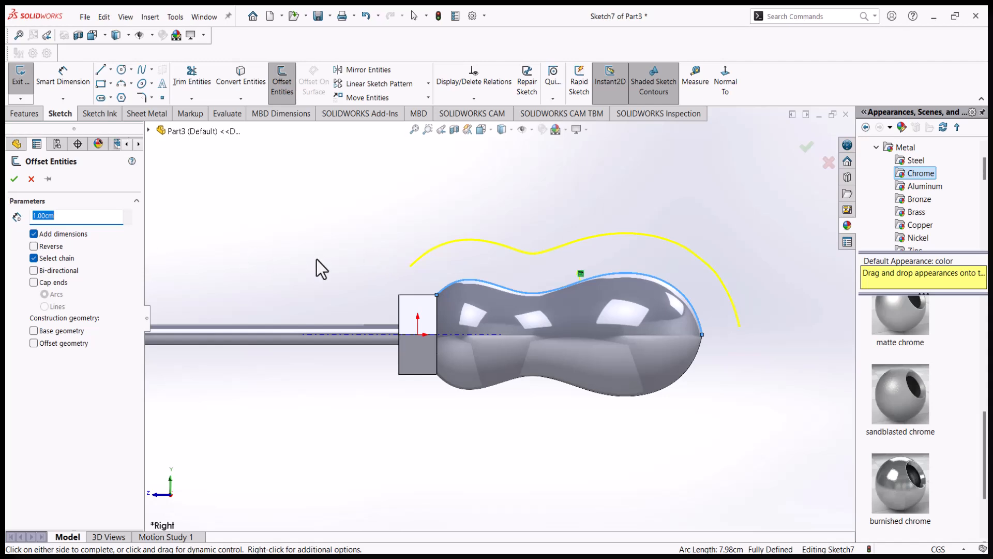
{"action": "left_click", "coordinate": [35, 246]}
{"action": "left_click", "coordinate": [64, 217]}
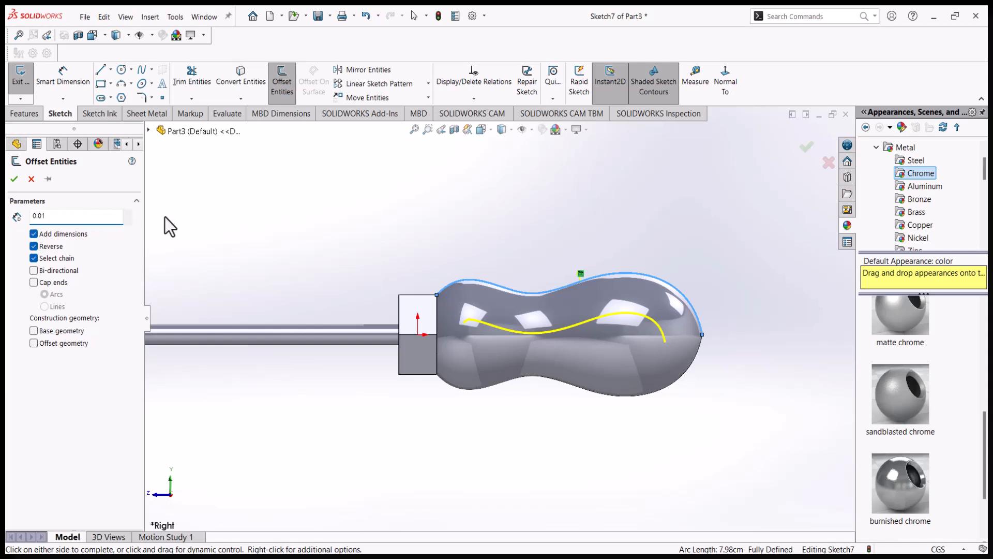
{"action": "key", "text": "Return"}
Step: Connect the converted handle curve and its inner offset with a short 0.01 cm line at the handle's rounded end
{"action": "scroll", "coordinate": [601, 315], "scroll_direction": "up", "scroll_amount": 4}
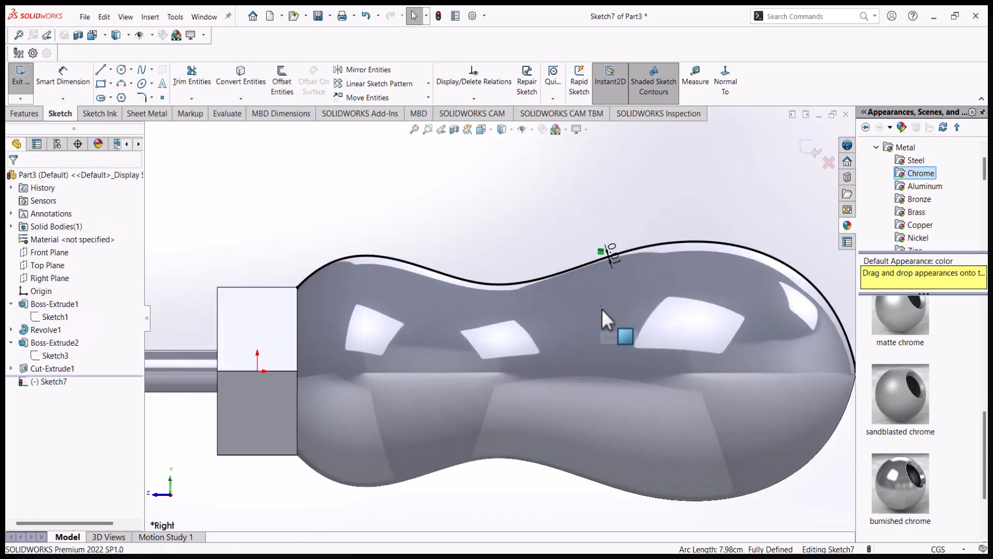
{"action": "scroll", "coordinate": [606, 275], "scroll_direction": "up", "scroll_amount": 5}
{"action": "scroll", "coordinate": [616, 230], "scroll_direction": "down", "scroll_amount": 3}
{"action": "scroll", "coordinate": [667, 295], "scroll_direction": "down", "scroll_amount": 3}
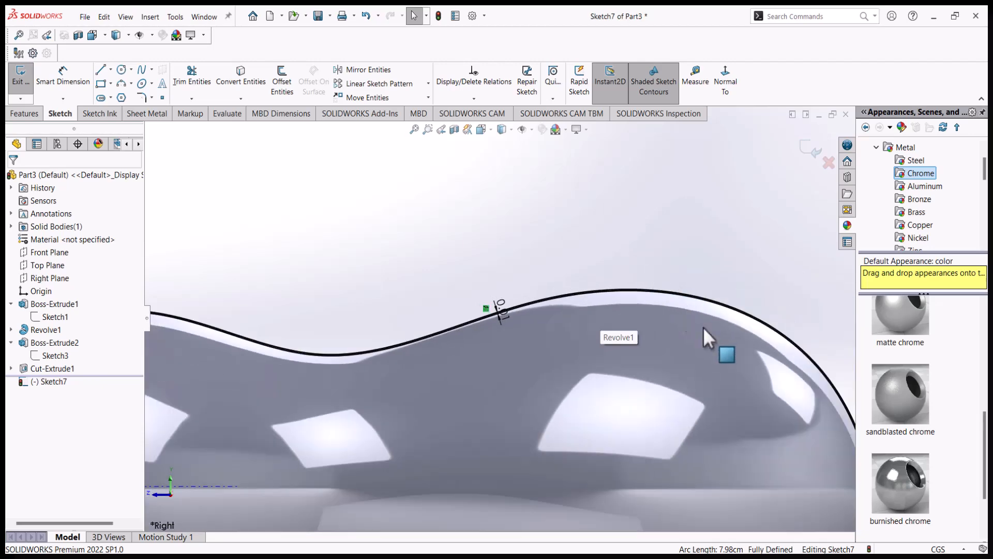
{"action": "scroll", "coordinate": [721, 354], "scroll_direction": "down", "scroll_amount": 3}
{"action": "scroll", "coordinate": [595, 440], "scroll_direction": "up", "scroll_amount": 5}
{"action": "scroll", "coordinate": [636, 414], "scroll_direction": "up", "scroll_amount": 2}
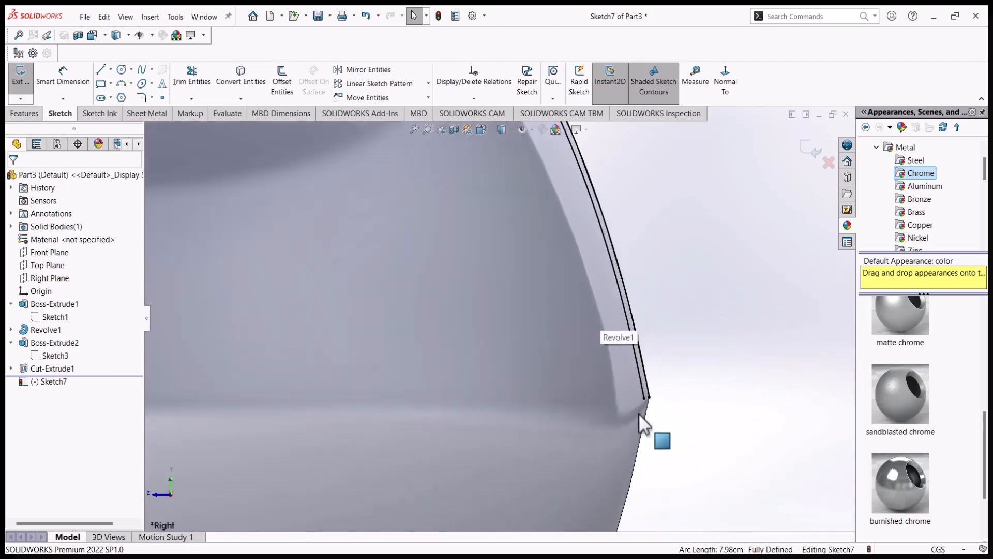
{"action": "left_click", "coordinate": [101, 70]}
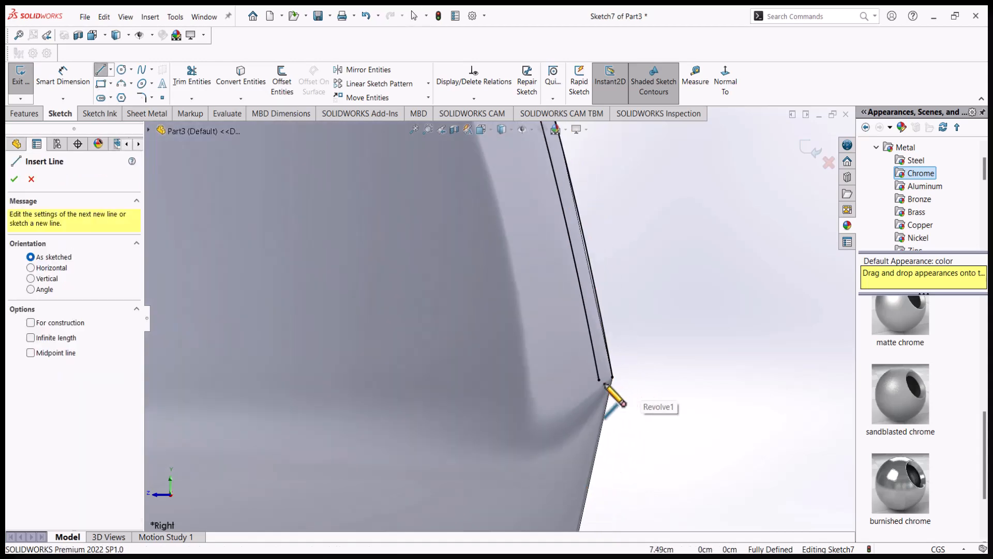
{"action": "left_click", "coordinate": [599, 381]}
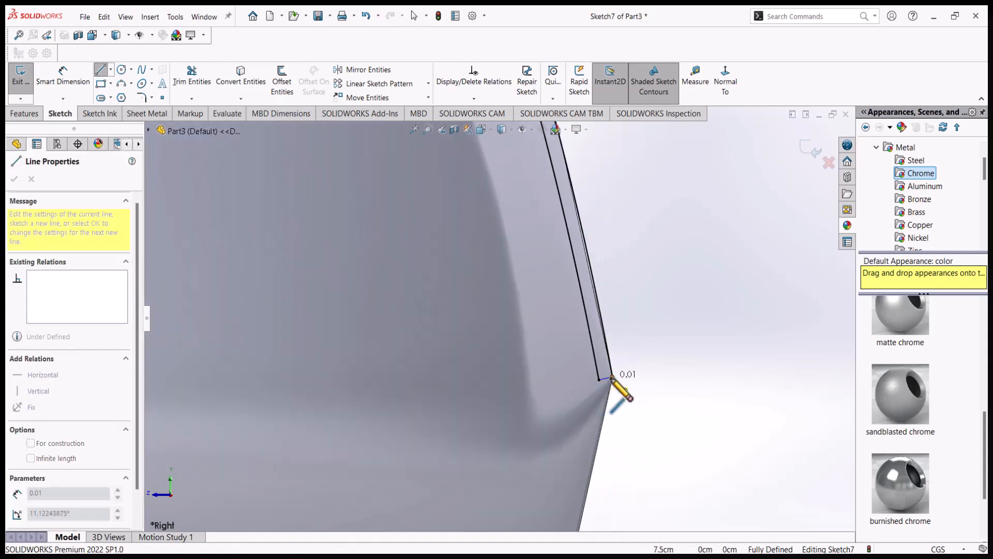
{"action": "left_click", "coordinate": [613, 378]}
Step: Close the thin profile at the collar end with a horizontal line to the collar edge and a vertical line up to the handle curve
{"action": "scroll", "coordinate": [603, 415], "scroll_direction": "up", "scroll_amount": 10}
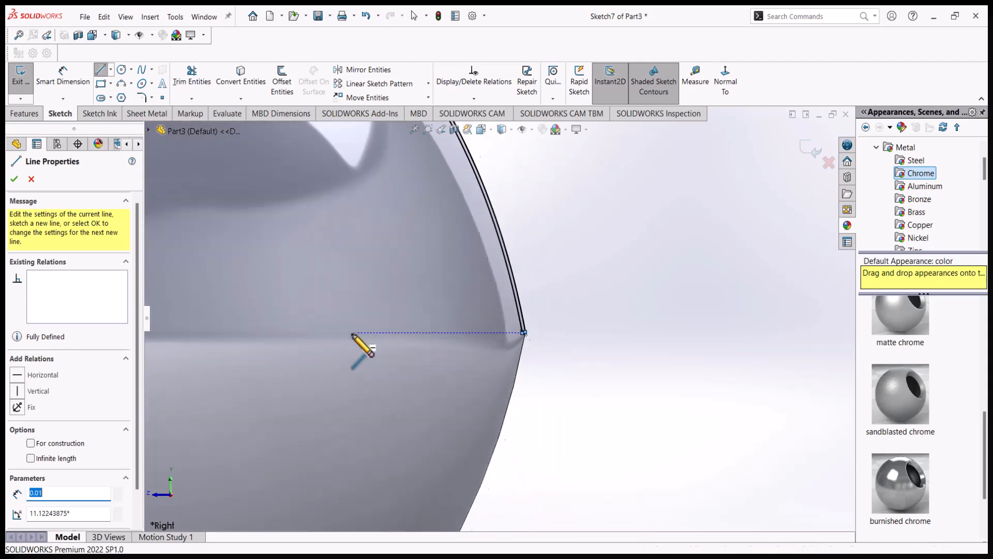
{"action": "scroll", "coordinate": [493, 351], "scroll_direction": "down", "scroll_amount": 8}
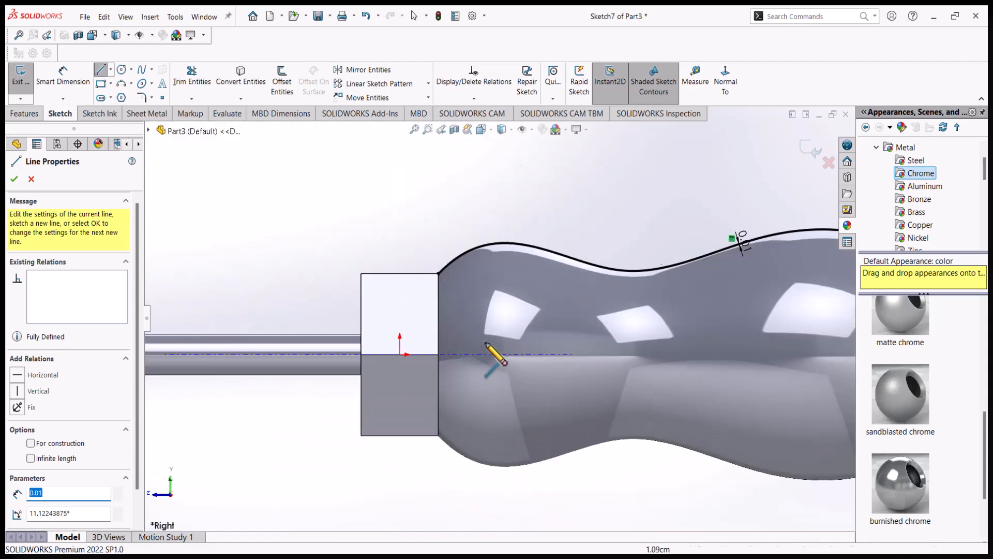
{"action": "scroll", "coordinate": [451, 196], "scroll_direction": "down", "scroll_amount": 8}
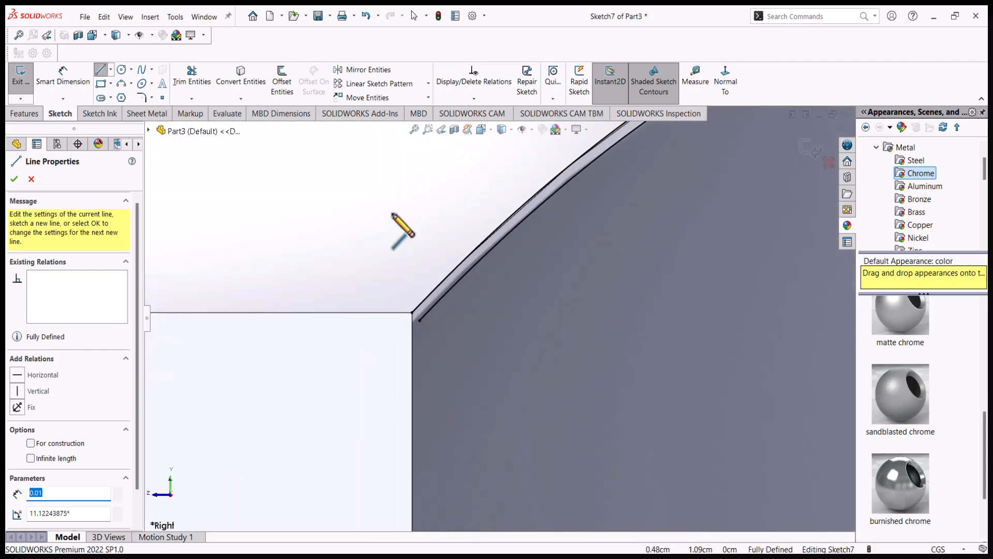
{"action": "scroll", "coordinate": [439, 372], "scroll_direction": "down", "scroll_amount": 2}
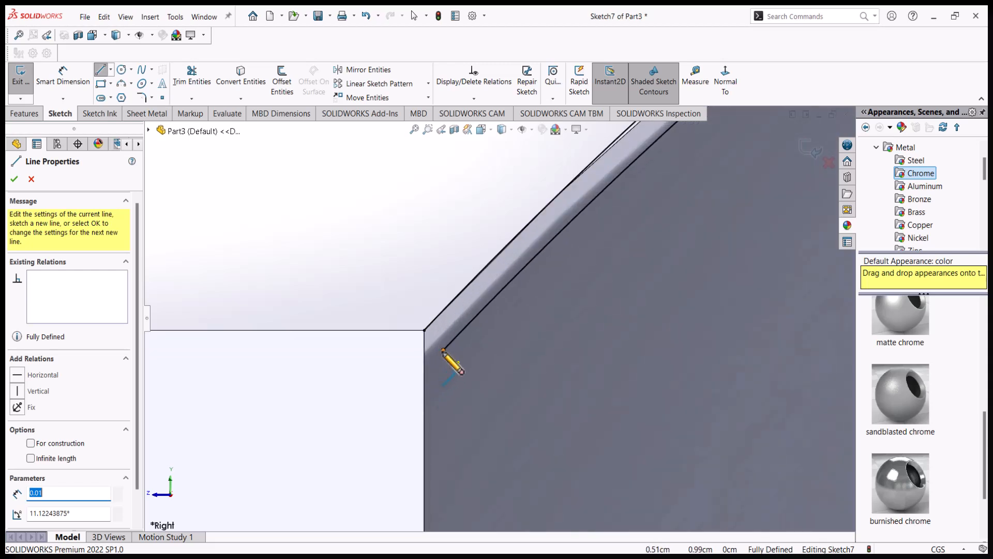
{"action": "left_click", "coordinate": [443, 352]}
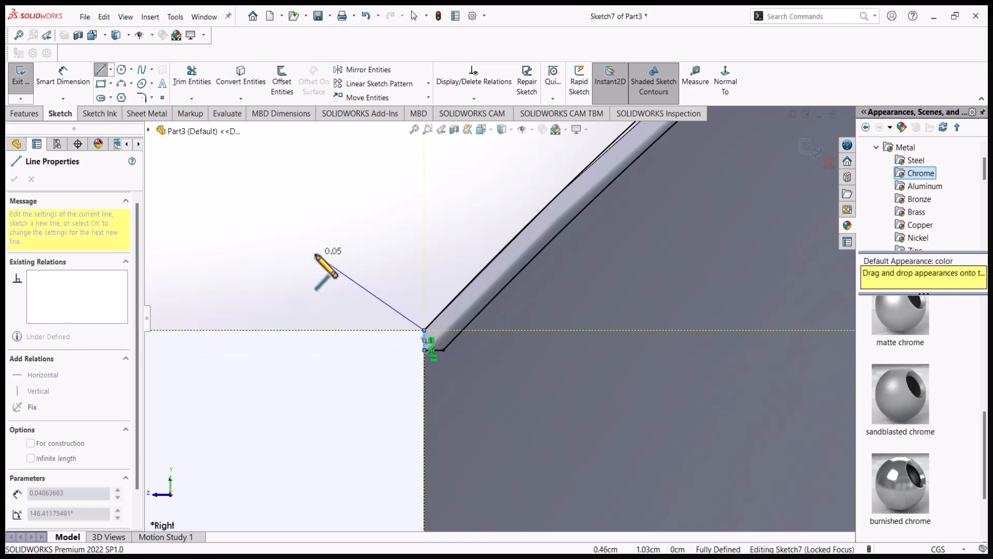
{"action": "key", "text": "Escape"}
{"action": "scroll", "coordinate": [389, 246], "scroll_direction": "up", "scroll_amount": 5}
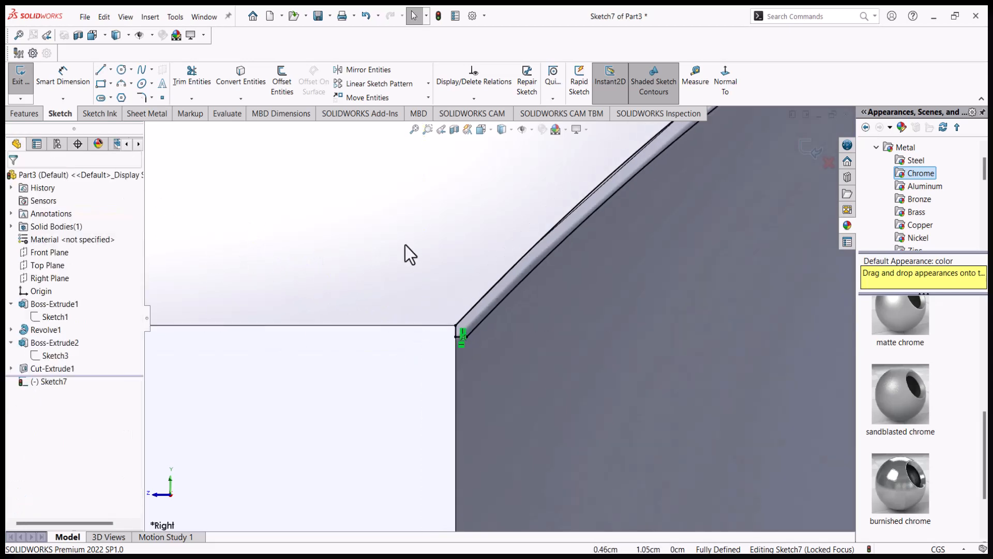
{"action": "scroll", "coordinate": [534, 262], "scroll_direction": "down", "scroll_amount": 2}
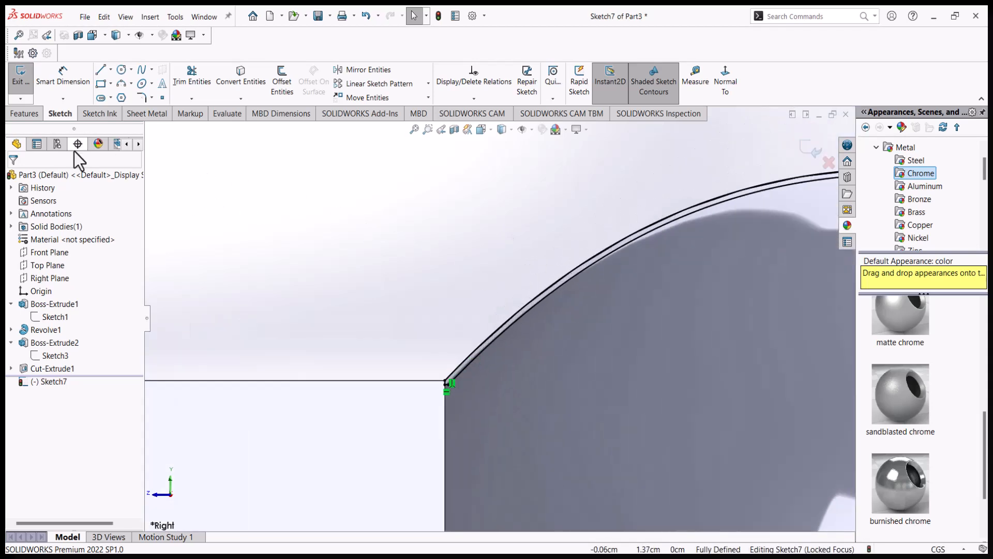
Step: Cut a narrow groove along the handle from the thin profile, using a Mid Plane extruded cut with a depth of 0.1 cm
{"action": "left_click", "coordinate": [26, 112]}
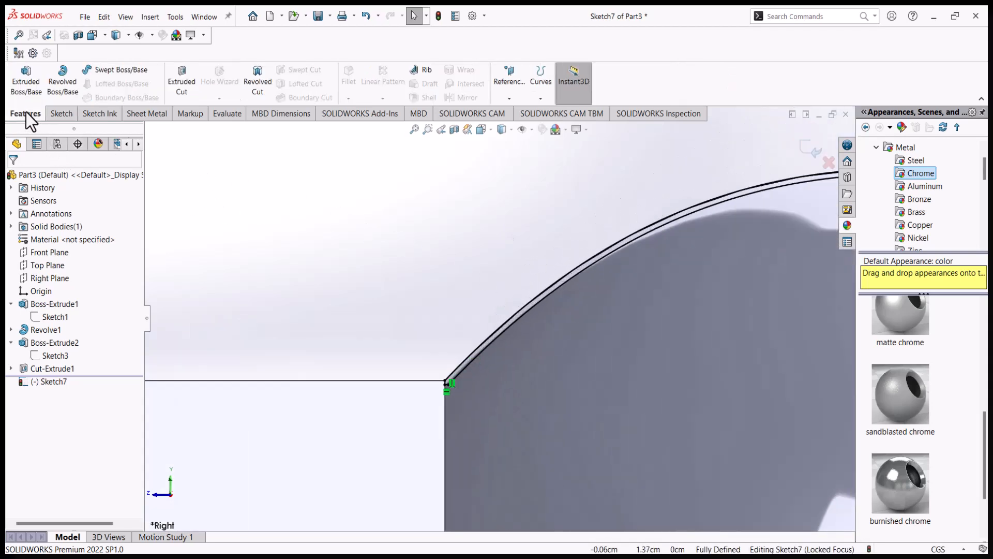
{"action": "left_click", "coordinate": [189, 82]}
{"action": "scroll", "coordinate": [455, 284], "scroll_direction": "down", "scroll_amount": 4}
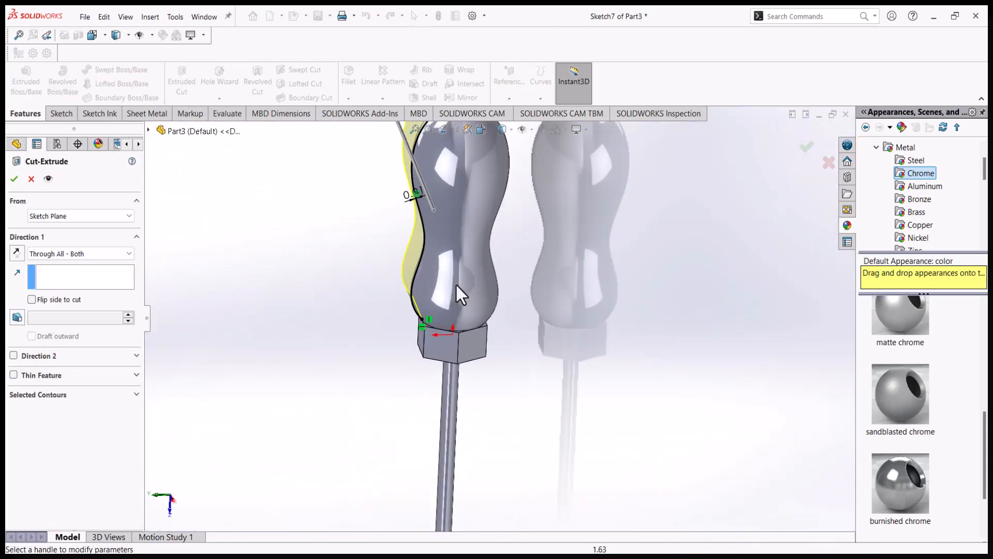
{"action": "middle_click_drag", "start_coordinate": [455, 284], "coordinate": [505, 290]}
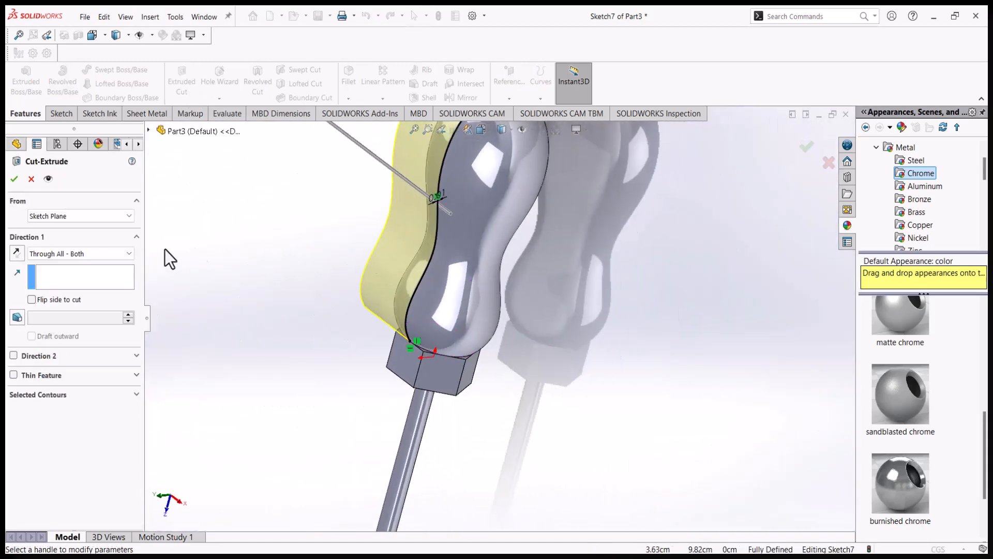
{"action": "left_click", "coordinate": [100, 252]}
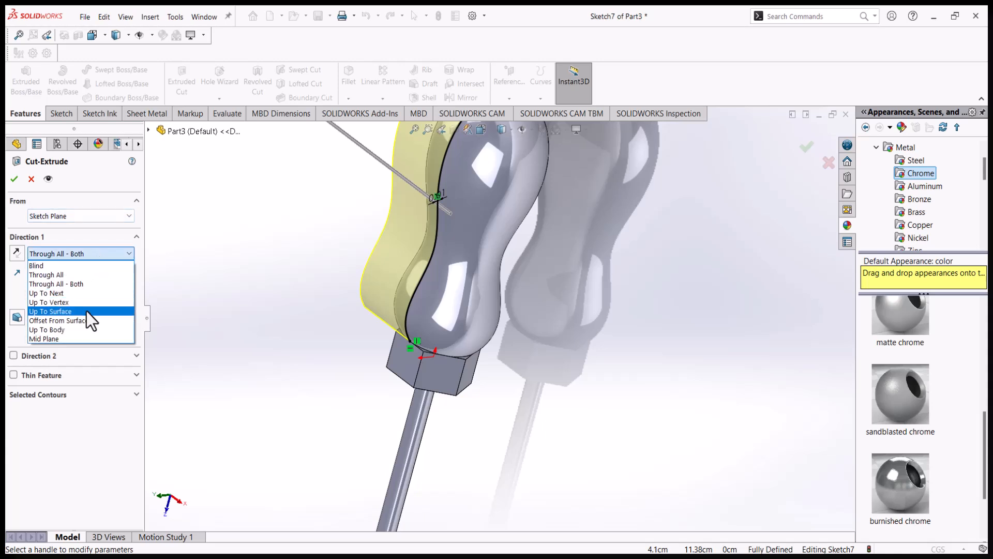
{"action": "left_click", "coordinate": [86, 338]}
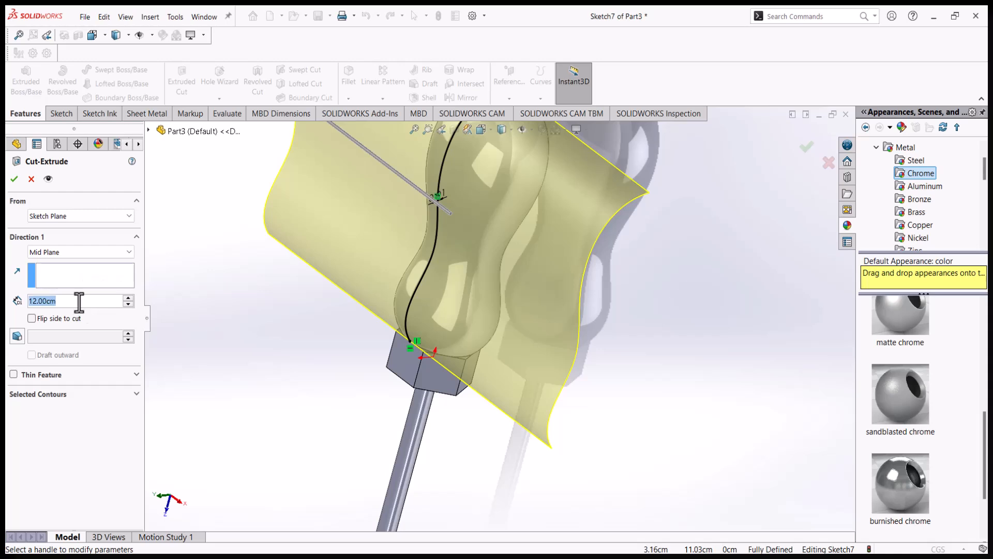
{"action": "type", "text": "0.1"}
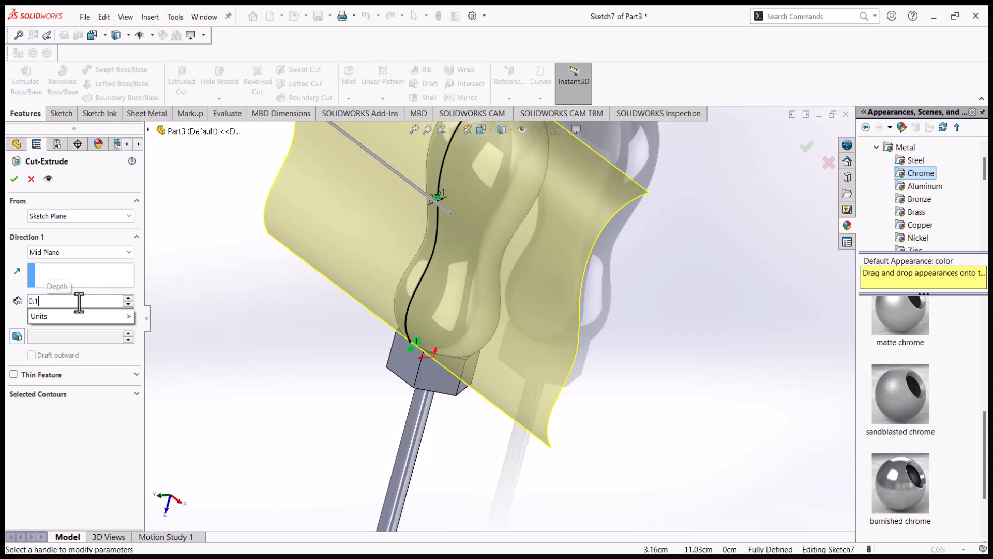
{"action": "key", "text": "Return"}
{"action": "mouse_move", "coordinate": [363, 237]}
{"action": "middle_mouse_down"}
{"action": "mouse_move", "coordinate": [437, 208]}
{"action": "mouse_move", "coordinate": [492, 221]}
{"action": "mouse_move", "coordinate": [532, 249]}
{"action": "mouse_move", "coordinate": [475, 237]}
{"action": "middle_mouse_up"}
{"action": "scroll", "coordinate": [475, 238], "scroll_direction": "down", "scroll_amount": 1}
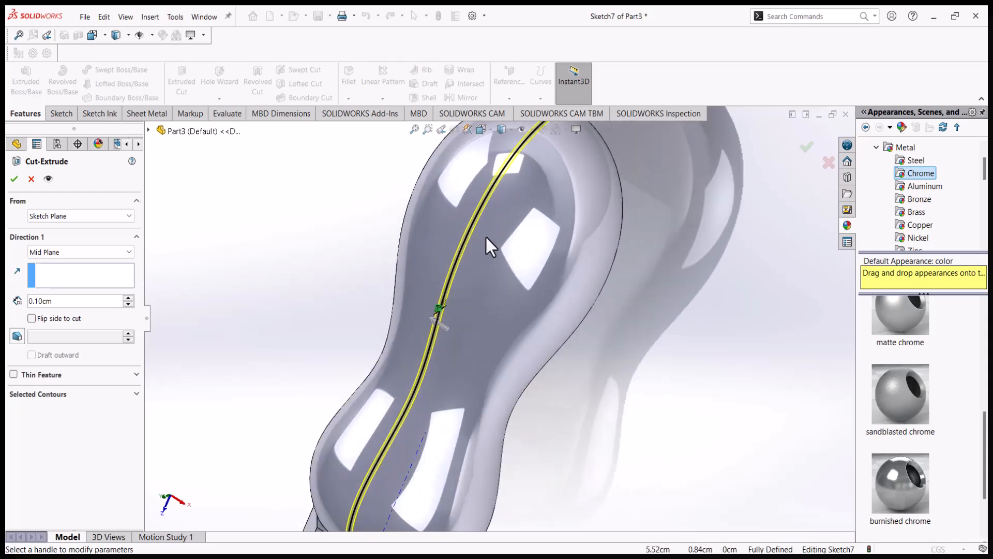
{"action": "left_click", "coordinate": [14, 179]}
Step: Examine the new groove along the handle and where it meets the hexagonal collar
{"action": "scroll", "coordinate": [337, 323], "scroll_direction": "up", "scroll_amount": 3}
{"action": "middle_click_drag", "start_coordinate": [337, 323], "coordinate": [422, 374]}
{"action": "scroll", "coordinate": [437, 405], "scroll_direction": "down", "scroll_amount": 2}
{"action": "scroll", "coordinate": [442, 421], "scroll_direction": "down", "scroll_amount": 3}
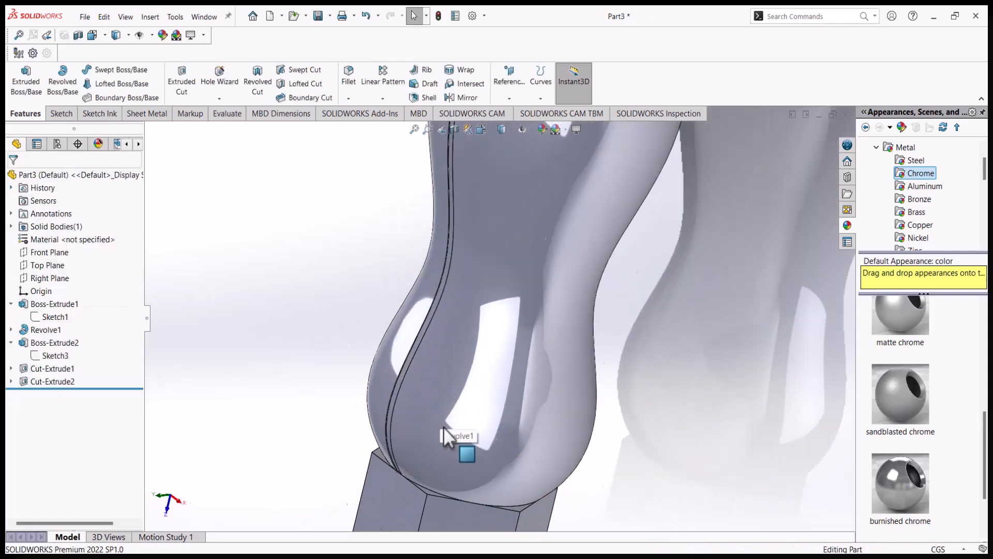
{"action": "middle_click_drag", "start_coordinate": [448, 428], "coordinate": [452, 380]}
{"action": "scroll", "coordinate": [452, 380], "scroll_direction": "up", "scroll_amount": 3}
{"action": "mouse_move", "coordinate": [486, 436]}
{"action": "middle_mouse_down"}
{"action": "mouse_move", "coordinate": [461, 444]}
{"action": "mouse_move", "coordinate": [487, 443]}
{"action": "middle_mouse_up"}
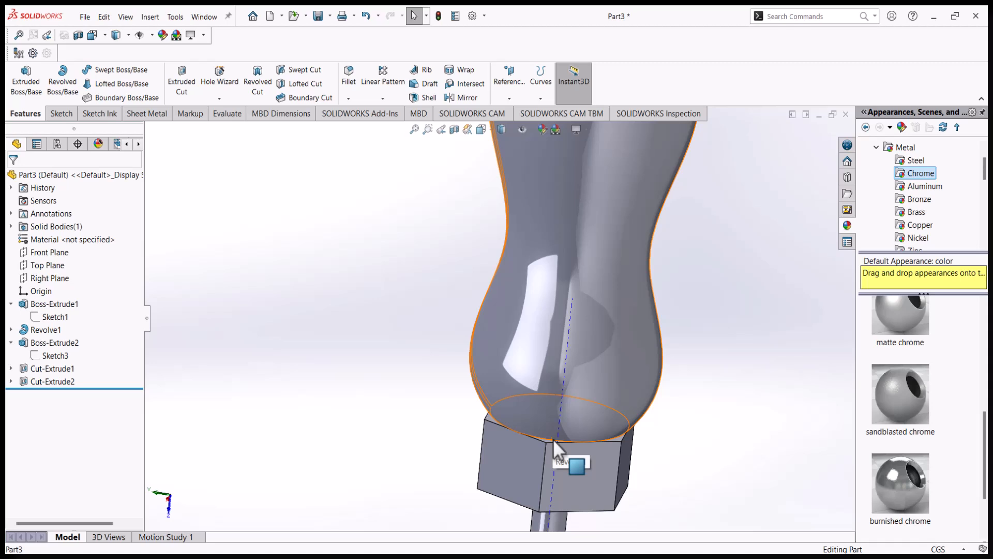
Step: Circular-pattern the handle groove around the circular edge at the collar, with 8 equally spaced instances over 360 degrees
{"action": "left_click", "coordinate": [34, 381]}
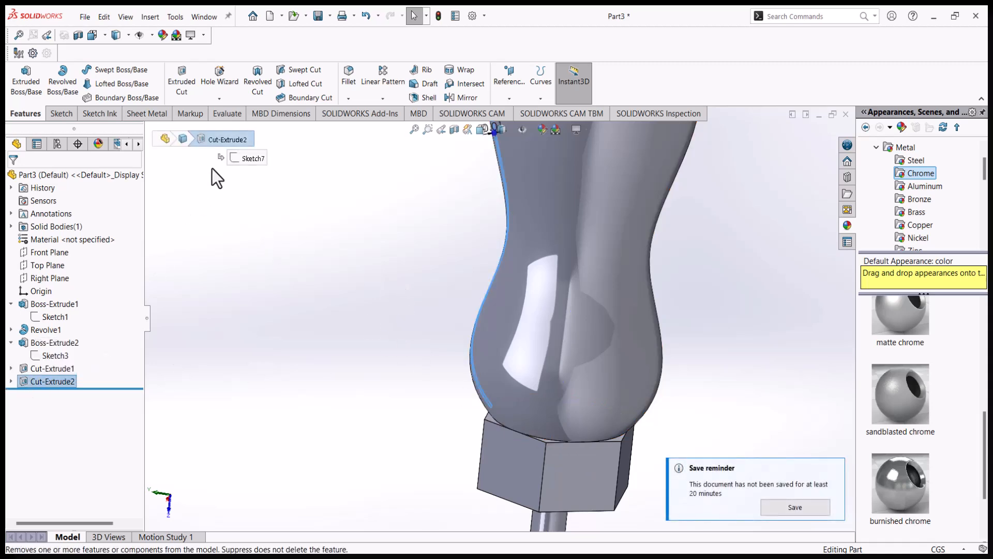
{"action": "left_click", "coordinate": [382, 99]}
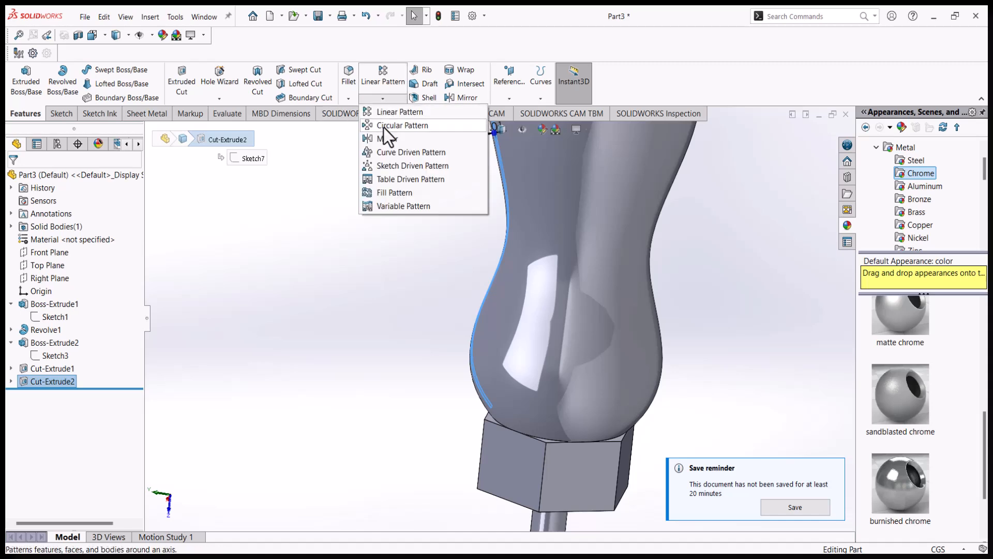
{"action": "left_click", "coordinate": [383, 128]}
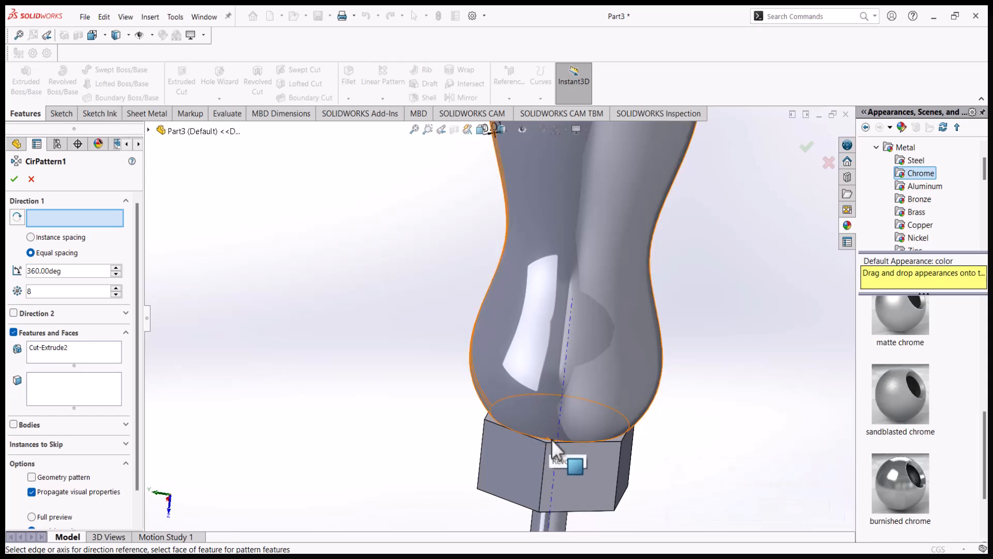
{"action": "scroll", "coordinate": [550, 440], "scroll_direction": "down", "scroll_amount": 3}
{"action": "scroll", "coordinate": [548, 442], "scroll_direction": "down", "scroll_amount": 2}
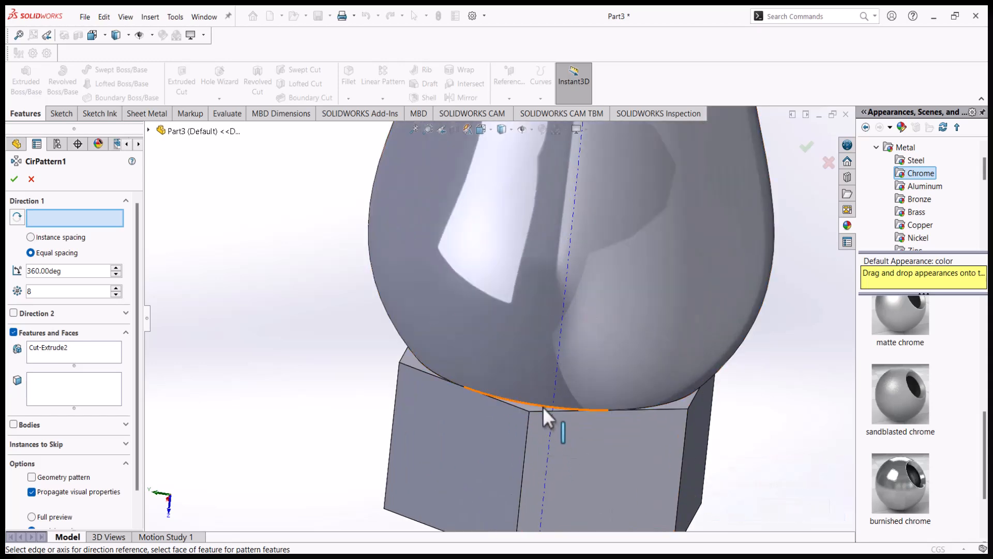
{"action": "left_click", "coordinate": [542, 407]}
{"action": "scroll", "coordinate": [538, 393], "scroll_direction": "up", "scroll_amount": 6}
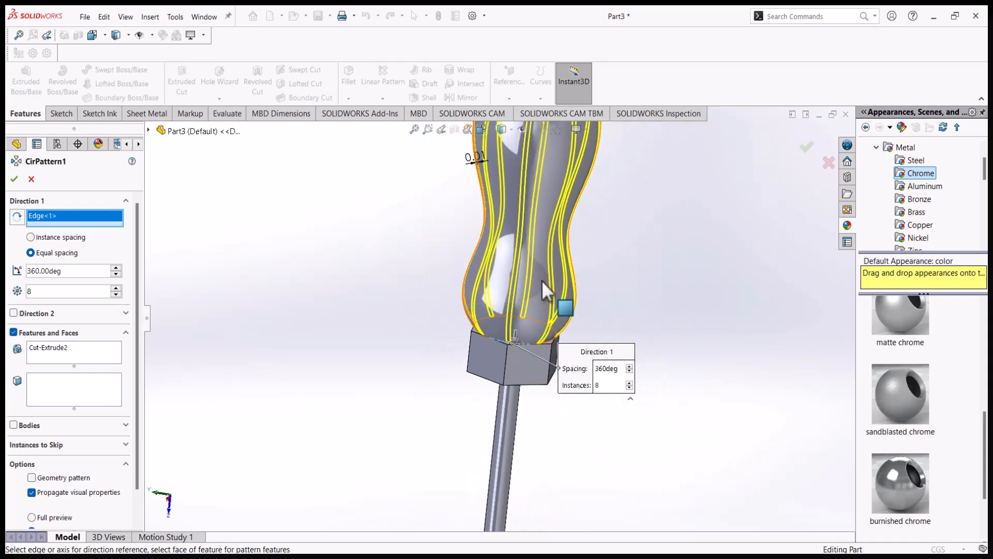
{"action": "middle_click_drag", "start_coordinate": [538, 244], "coordinate": [421, 282]}
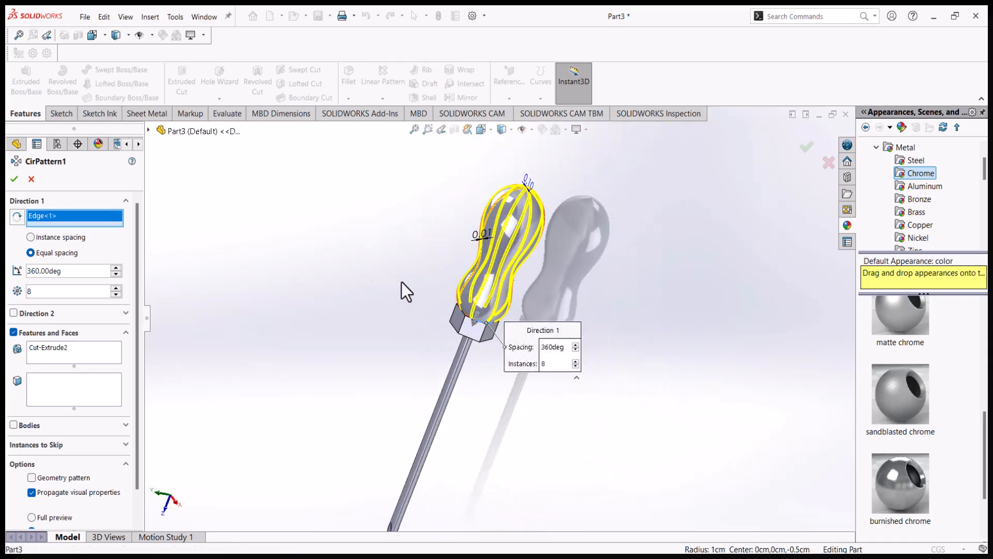
{"action": "middle_click_drag", "start_coordinate": [275, 278], "coordinate": [417, 265]}
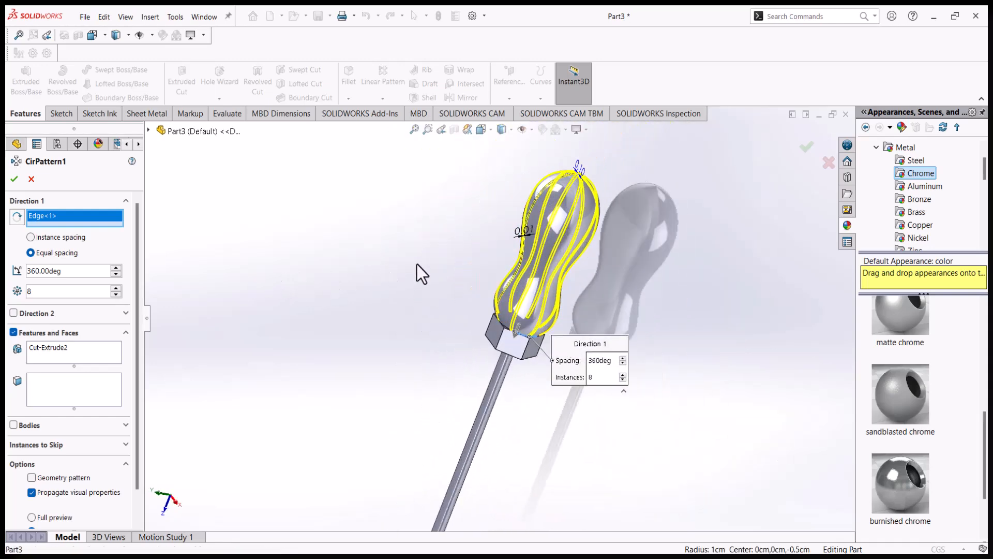
{"action": "left_click", "coordinate": [14, 179]}
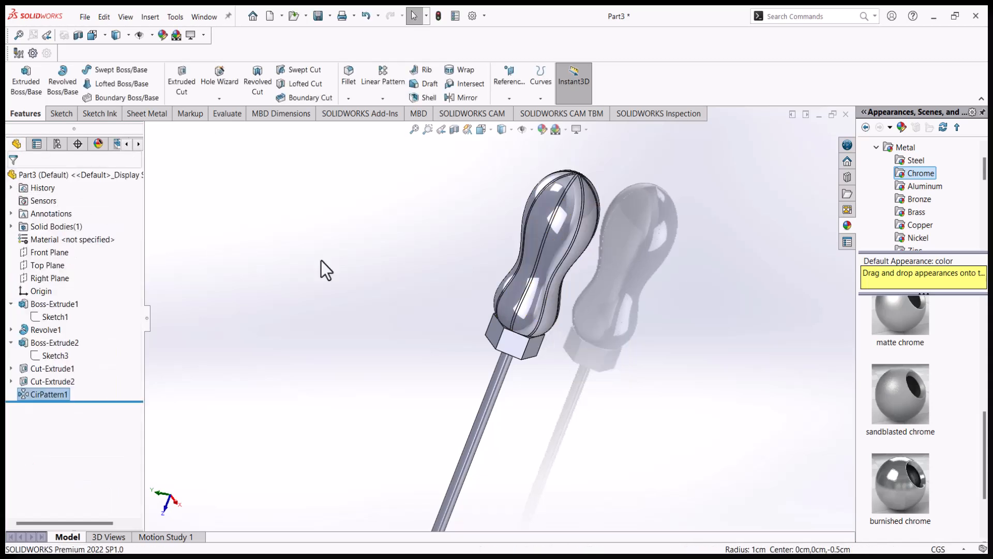
Step: Examine the patterned grooves around the handle and the whole screwdriver from several angles
{"action": "middle_click_drag", "start_coordinate": [389, 287], "coordinate": [399, 337]}
{"action": "middle_click_drag", "start_coordinate": [546, 306], "coordinate": [583, 294]}
{"action": "scroll", "coordinate": [558, 284], "scroll_direction": "down", "scroll_amount": 2}
{"action": "mouse_move", "coordinate": [528, 278]}
{"action": "middle_mouse_down"}
{"action": "mouse_move", "coordinate": [572, 311]}
{"action": "mouse_move", "coordinate": [520, 349]}
{"action": "mouse_move", "coordinate": [517, 316]}
{"action": "mouse_move", "coordinate": [477, 294]}
{"action": "mouse_move", "coordinate": [495, 250]}
{"action": "mouse_move", "coordinate": [535, 265]}
{"action": "mouse_move", "coordinate": [484, 219]}
{"action": "mouse_move", "coordinate": [498, 240]}
{"action": "mouse_move", "coordinate": [526, 237]}
{"action": "mouse_move", "coordinate": [532, 275]}
{"action": "middle_mouse_up"}
{"action": "scroll", "coordinate": [495, 237], "scroll_direction": "down", "scroll_amount": 2}
{"action": "scroll", "coordinate": [529, 254], "scroll_direction": "down", "scroll_amount": 2}
{"action": "scroll", "coordinate": [523, 243], "scroll_direction": "down", "scroll_amount": 1}
{"action": "scroll", "coordinate": [484, 217], "scroll_direction": "up", "scroll_amount": 2}
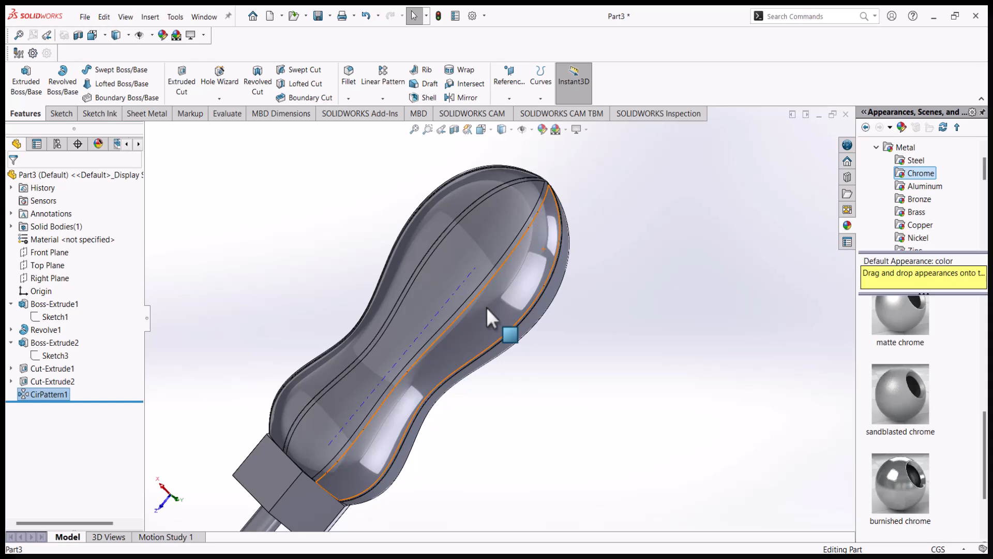
{"action": "scroll", "coordinate": [506, 342], "scroll_direction": "up", "scroll_amount": 5}
{"action": "scroll", "coordinate": [498, 376], "scroll_direction": "down", "scroll_amount": 2}
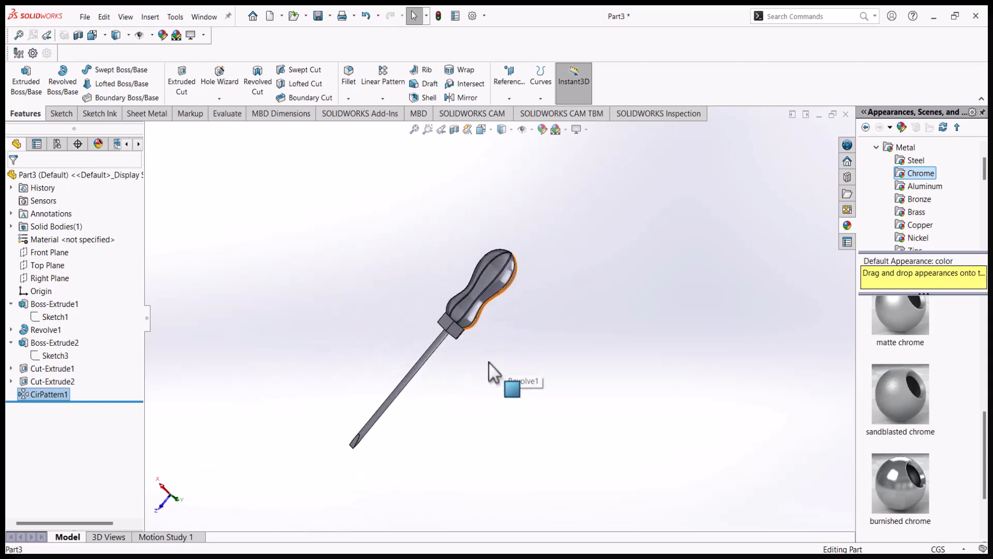
Step: Edit the appearance of the shaft's extrude feature and try polished steel from the Steel metals on it
{"action": "left_click", "coordinate": [436, 346]}
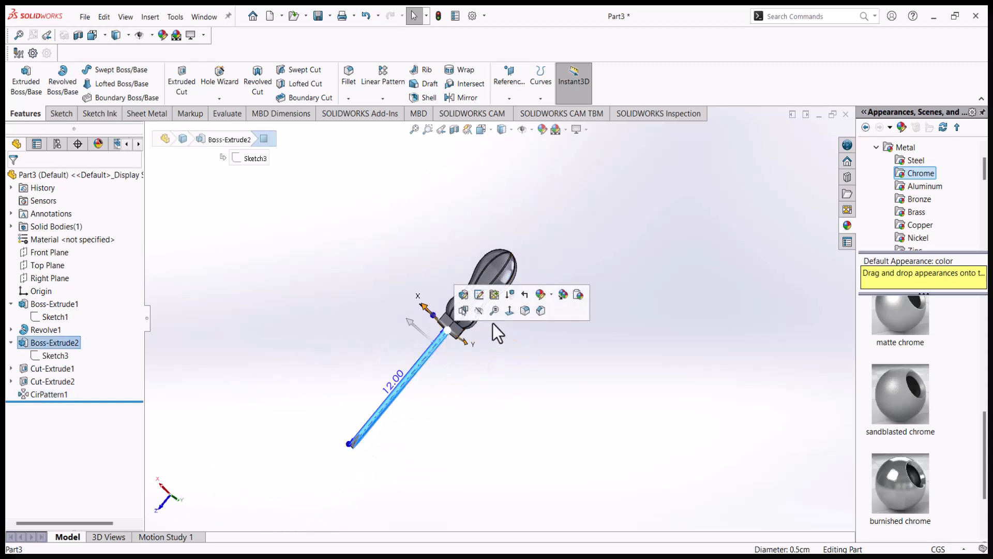
{"action": "left_click", "coordinate": [554, 293]}
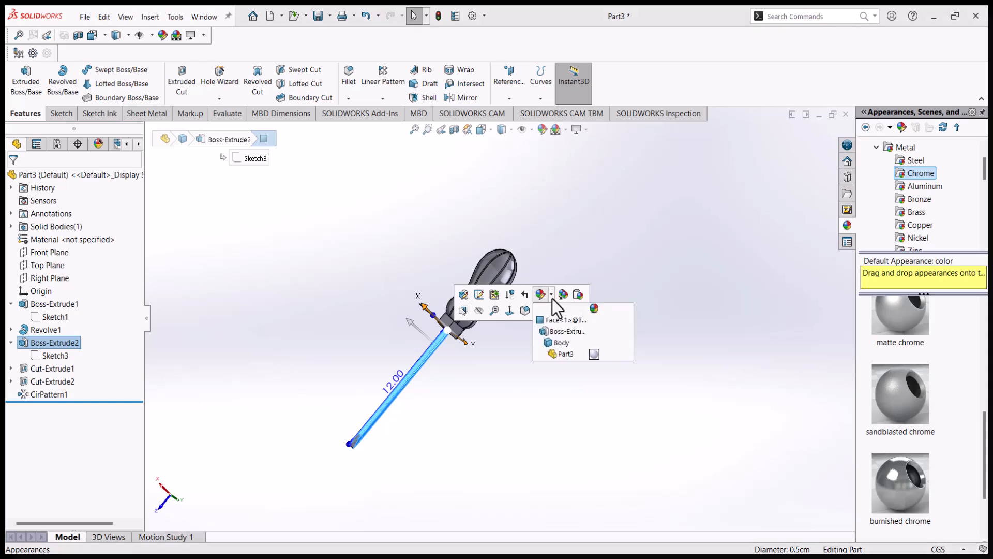
{"action": "left_click", "coordinate": [570, 335]}
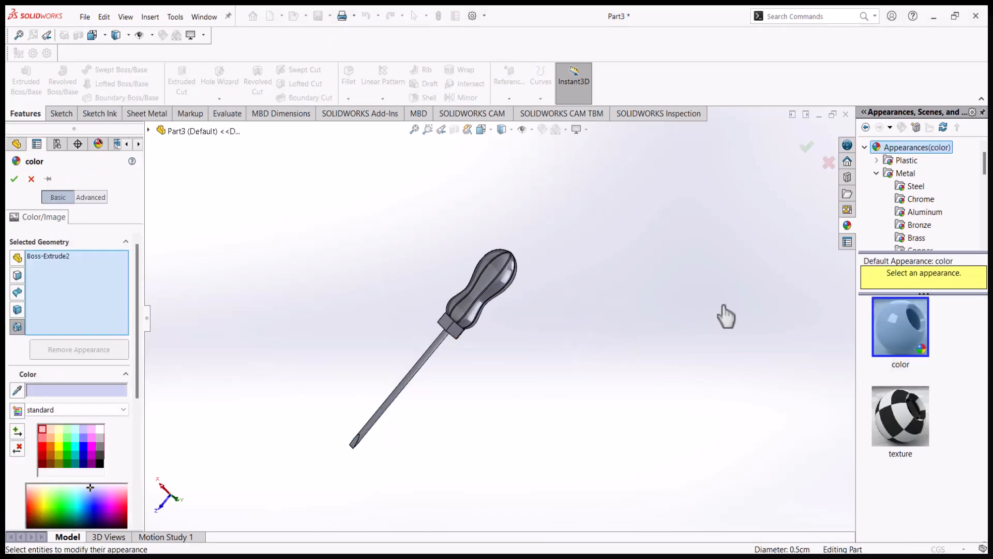
{"action": "left_click", "coordinate": [916, 187]}
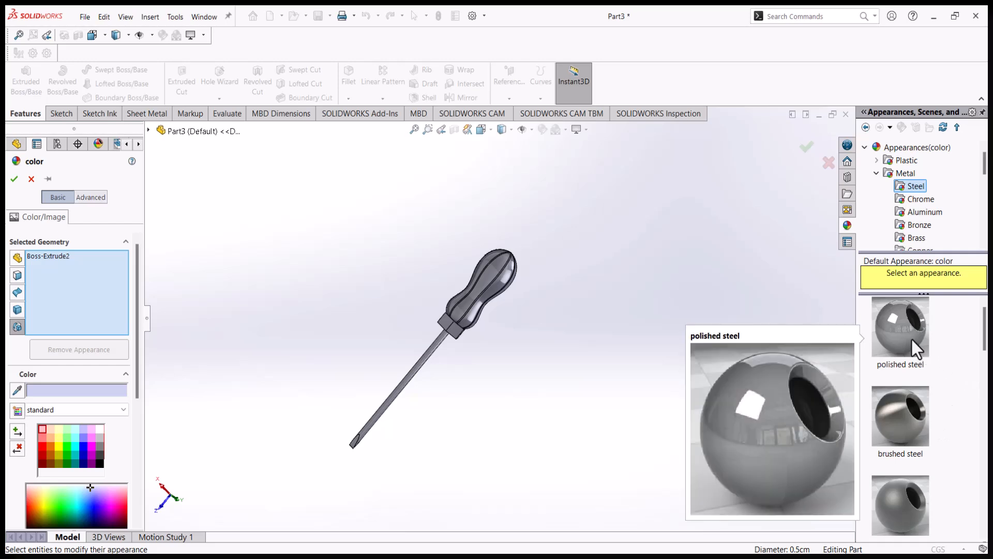
{"action": "mouse_move", "coordinate": [984, 347]}
{"action": "left_mouse_down"}
{"action": "mouse_move", "coordinate": [984, 520]}
{"action": "mouse_move", "coordinate": [988, 335]}
{"action": "left_mouse_up"}
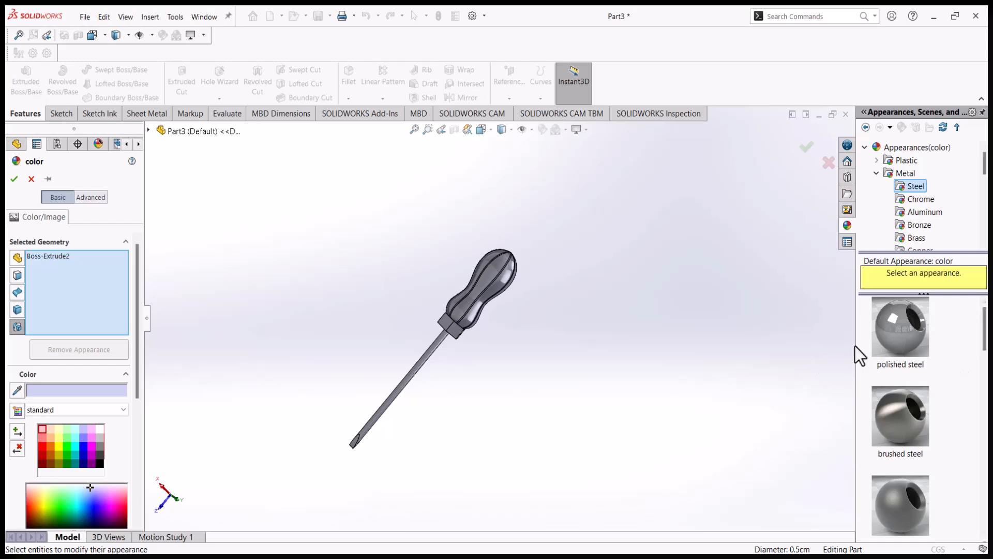
{"action": "left_click", "coordinate": [889, 334]}
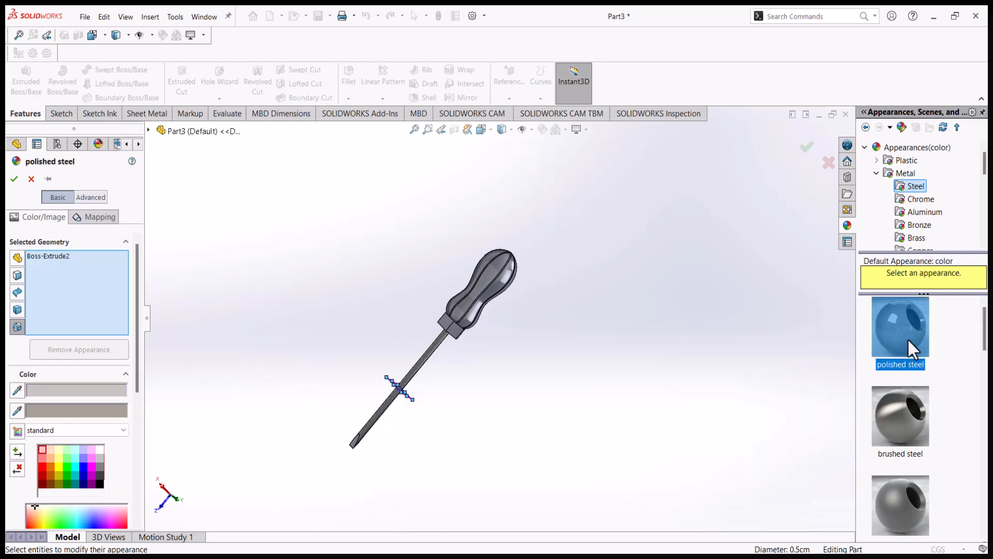
{"action": "scroll", "coordinate": [336, 325], "scroll_direction": "down", "scroll_amount": 5}
{"action": "scroll", "coordinate": [398, 406], "scroll_direction": "up", "scroll_amount": 4}
{"action": "scroll", "coordinate": [417, 424], "scroll_direction": "down", "scroll_amount": 5}
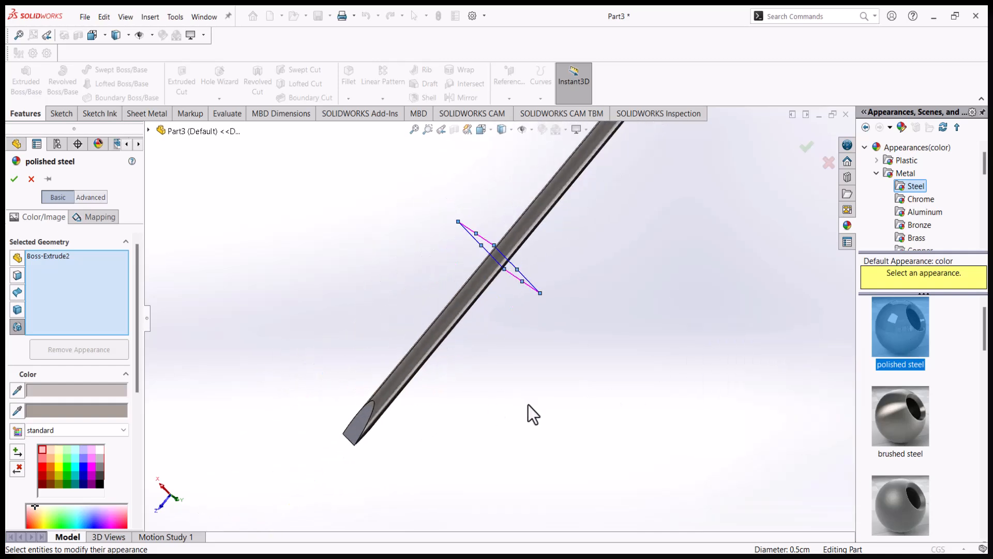
Step: Switch the shaft feature's appearance to brushed steel
{"action": "left_click", "coordinate": [902, 424]}
{"action": "scroll", "coordinate": [716, 312], "scroll_direction": "up", "scroll_amount": 3}
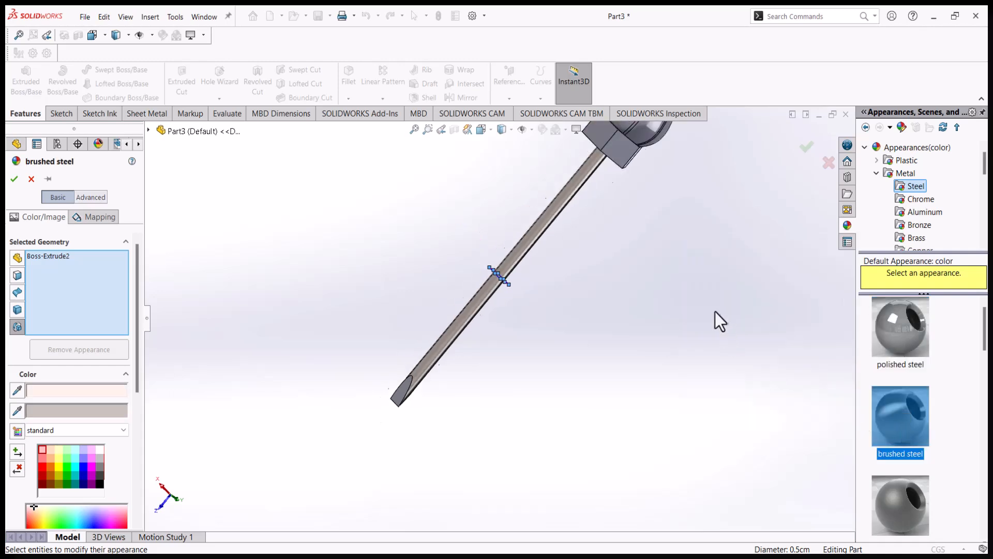
{"action": "scroll", "coordinate": [863, 402], "scroll_direction": "down", "scroll_amount": 3}
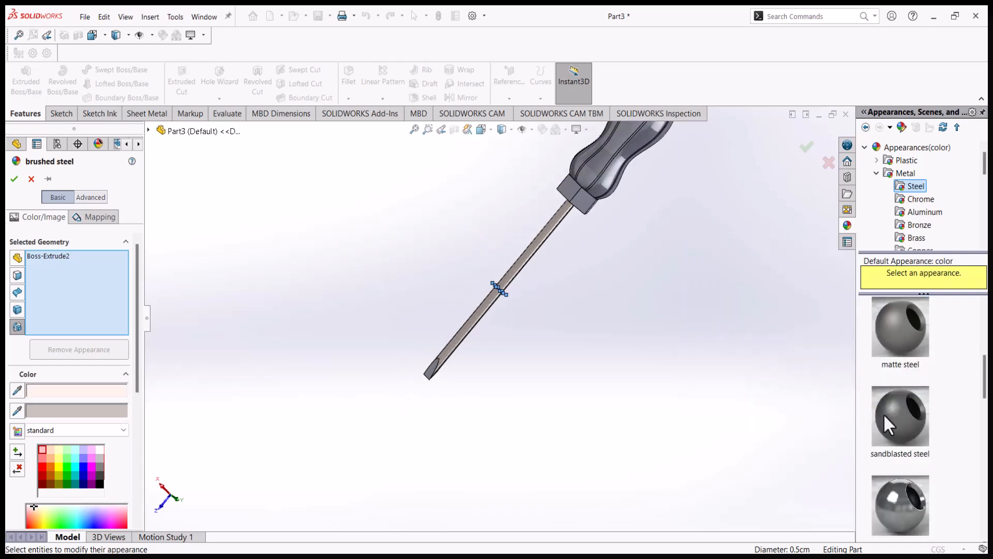
{"action": "scroll", "coordinate": [890, 418], "scroll_direction": "up", "scroll_amount": 3}
Step: Add the flat tip's cut feature to the brushed steel selection and accept the appearance for shaft and tip
{"action": "mouse_move", "coordinate": [906, 425]}
{"action": "left_mouse_down"}
{"action": "mouse_move", "coordinate": [461, 386]}
{"action": "mouse_move", "coordinate": [427, 375]}
{"action": "mouse_move", "coordinate": [436, 366]}
{"action": "mouse_move", "coordinate": [436, 438]}
{"action": "mouse_move", "coordinate": [419, 369]}
{"action": "mouse_move", "coordinate": [479, 381]}
{"action": "mouse_move", "coordinate": [508, 441]}
{"action": "mouse_move", "coordinate": [507, 412]}
{"action": "mouse_move", "coordinate": [421, 404]}
{"action": "mouse_move", "coordinate": [410, 381]}
{"action": "mouse_move", "coordinate": [419, 377]}
{"action": "mouse_move", "coordinate": [465, 457]}
{"action": "mouse_move", "coordinate": [486, 406]}
{"action": "mouse_move", "coordinate": [443, 369]}
{"action": "left_mouse_up"}
{"action": "scroll", "coordinate": [441, 374], "scroll_direction": "down", "scroll_amount": 5}
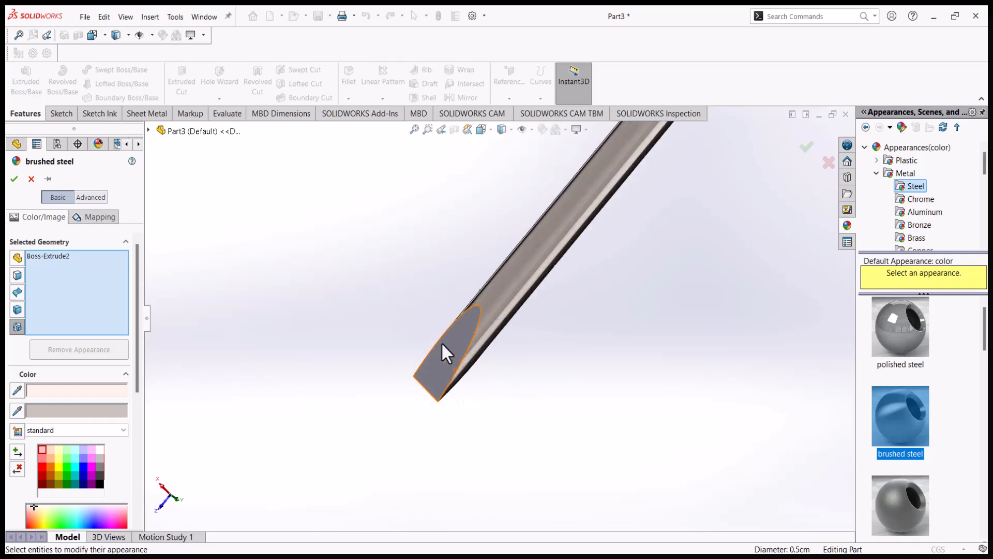
{"action": "left_click", "coordinate": [460, 339]}
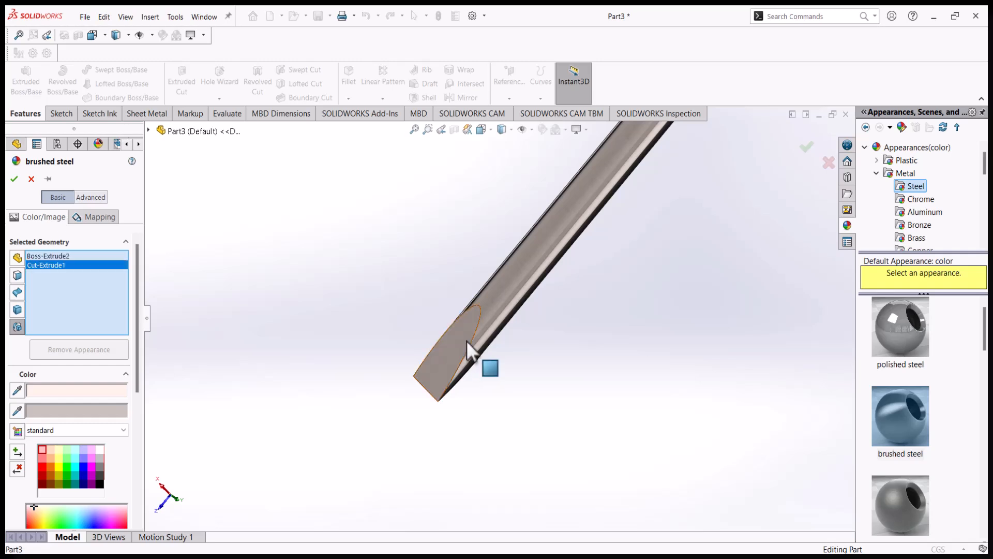
{"action": "middle_click_drag", "start_coordinate": [489, 343], "coordinate": [519, 360]}
{"action": "left_click", "coordinate": [520, 359]}
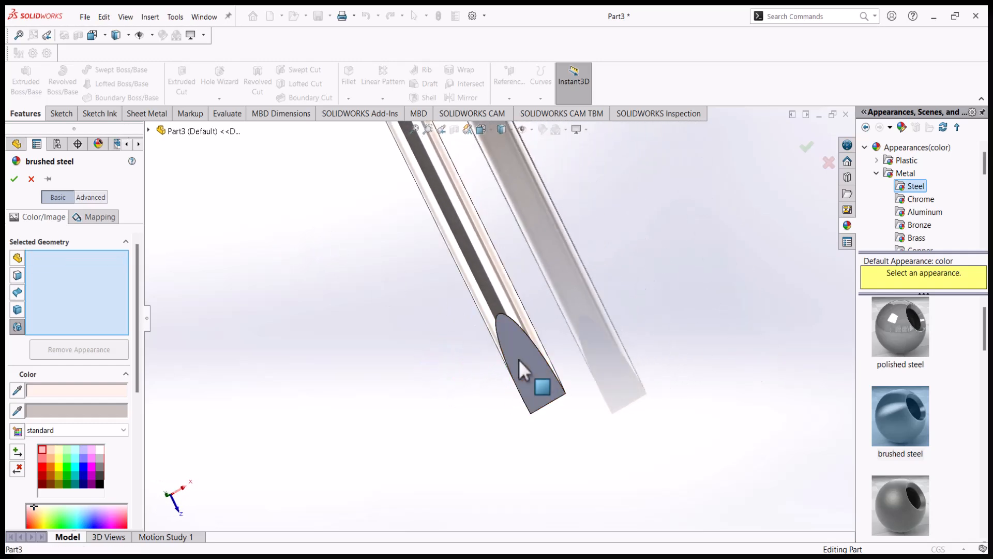
{"action": "left_click", "coordinate": [545, 377]}
{"action": "scroll", "coordinate": [458, 265], "scroll_direction": "up", "scroll_amount": 7}
{"action": "scroll", "coordinate": [455, 187], "scroll_direction": "down", "scroll_amount": 3}
{"action": "scroll", "coordinate": [510, 256], "scroll_direction": "up", "scroll_amount": 4}
{"action": "middle_click_drag", "start_coordinate": [517, 266], "coordinate": [423, 279]}
{"action": "scroll", "coordinate": [492, 228], "scroll_direction": "down", "scroll_amount": 6}
{"action": "scroll", "coordinate": [512, 243], "scroll_direction": "up", "scroll_amount": 3}
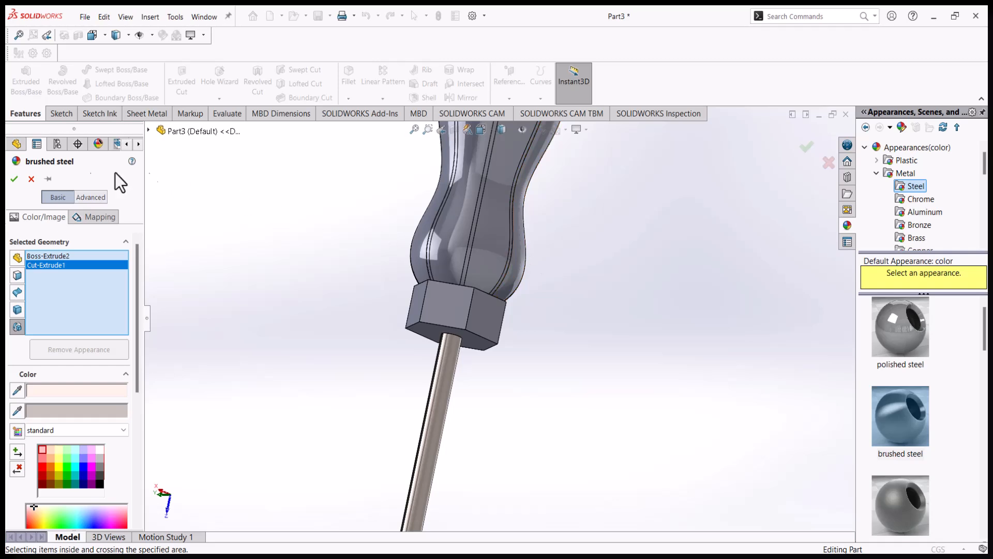
{"action": "left_click", "coordinate": [18, 181]}
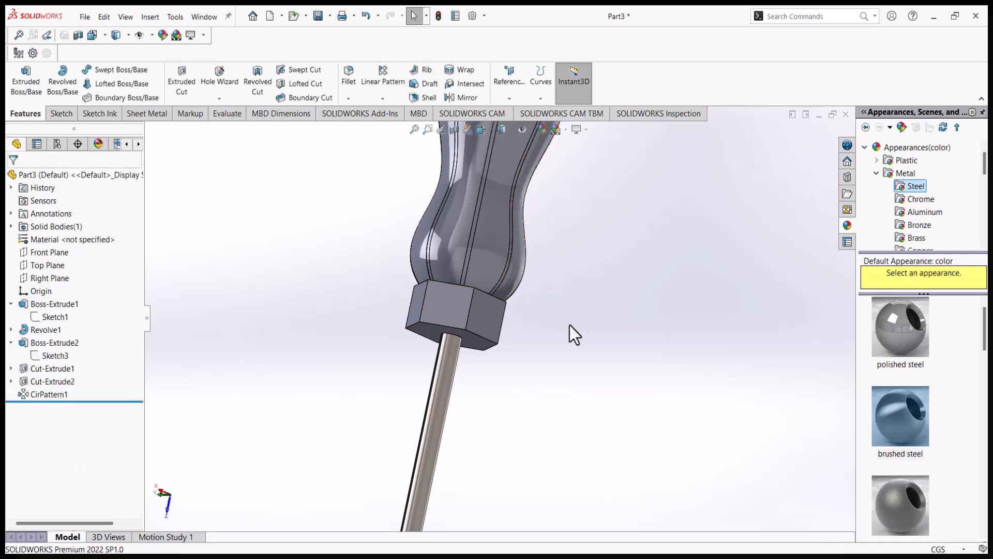
{"action": "left_click", "coordinate": [458, 309]}
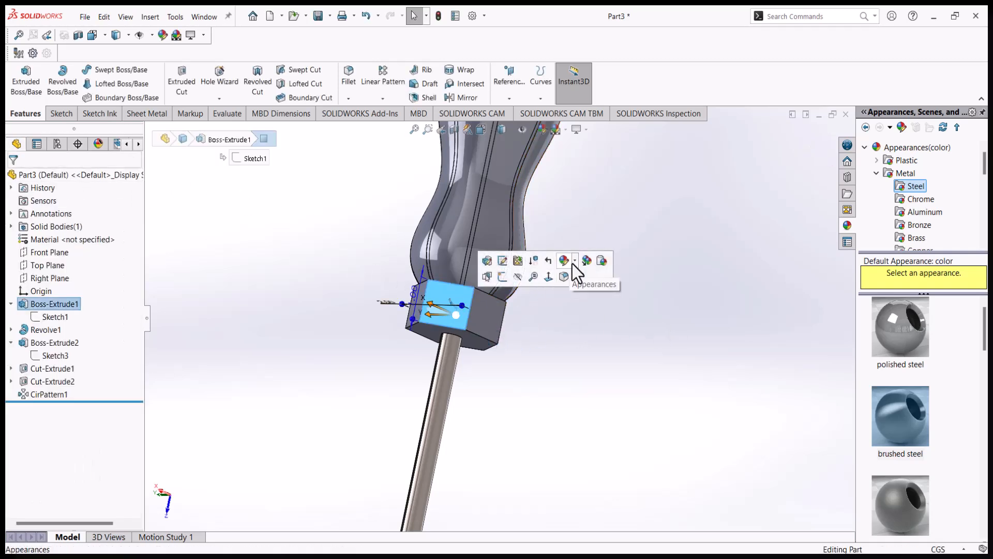
{"action": "left_click", "coordinate": [576, 263]}
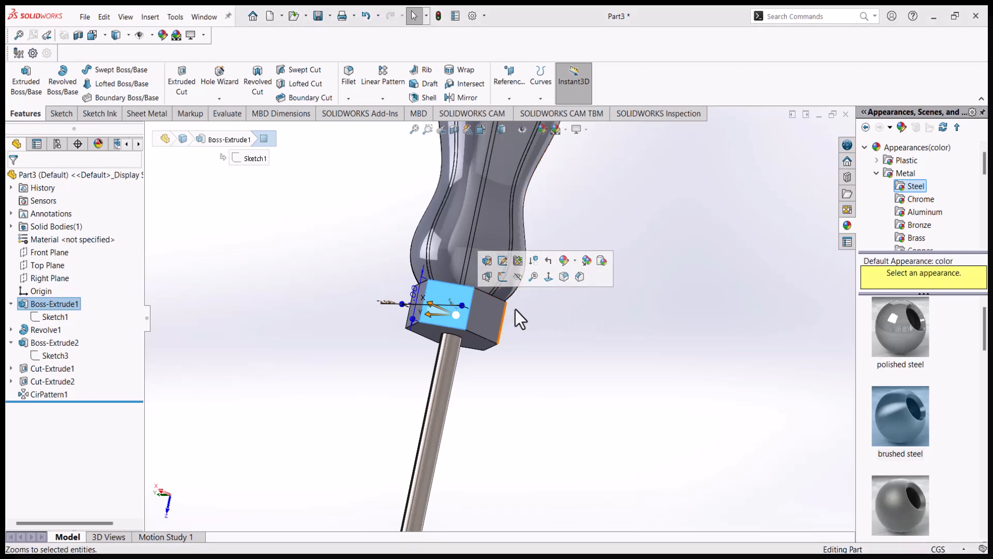
{"action": "left_click", "coordinate": [575, 262]}
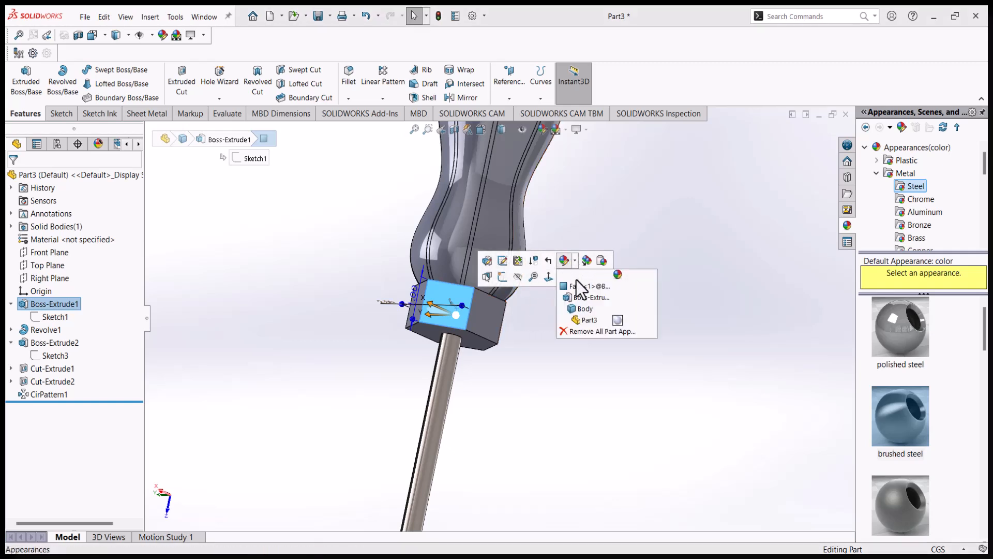
{"action": "left_click", "coordinate": [592, 308]}
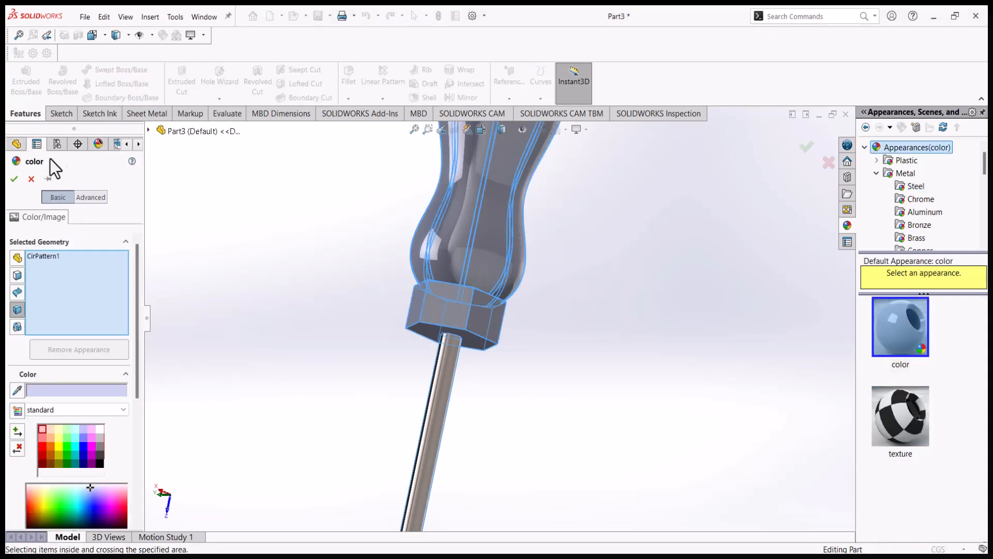
{"action": "left_click", "coordinate": [31, 179]}
Step: Apply the black high gloss plastic appearance to the extrude feature of the hexagonal collar
{"action": "left_click", "coordinate": [437, 304]}
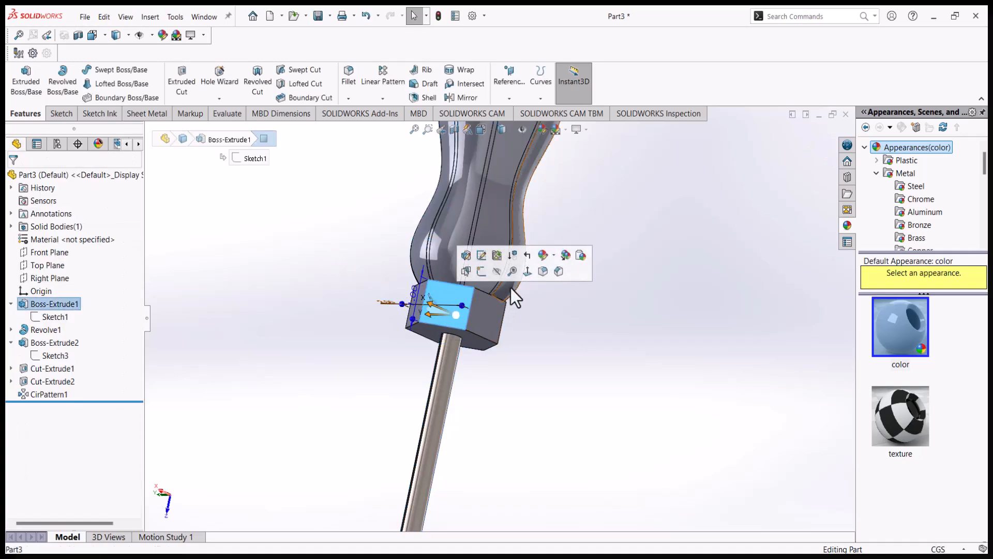
{"action": "left_click", "coordinate": [554, 256]}
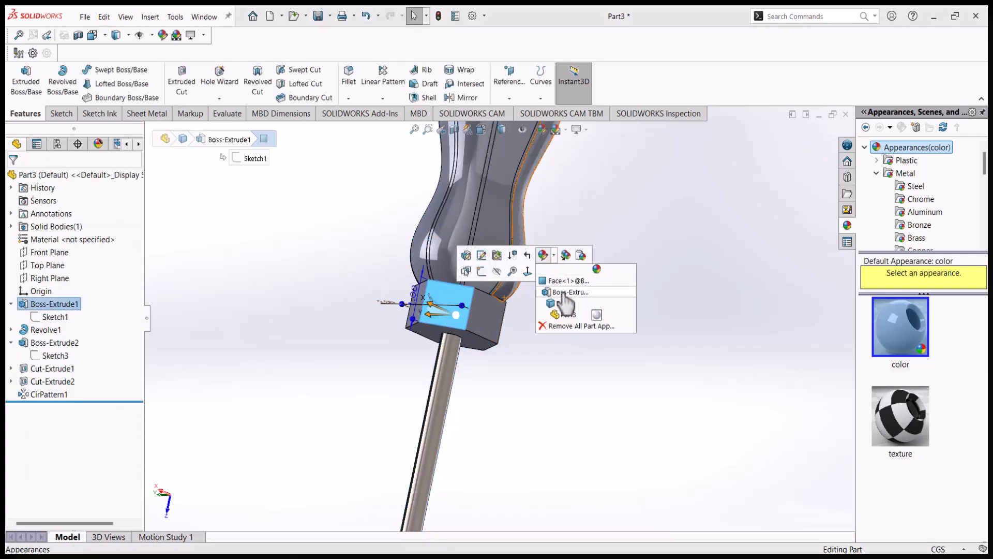
{"action": "left_click", "coordinate": [564, 293]}
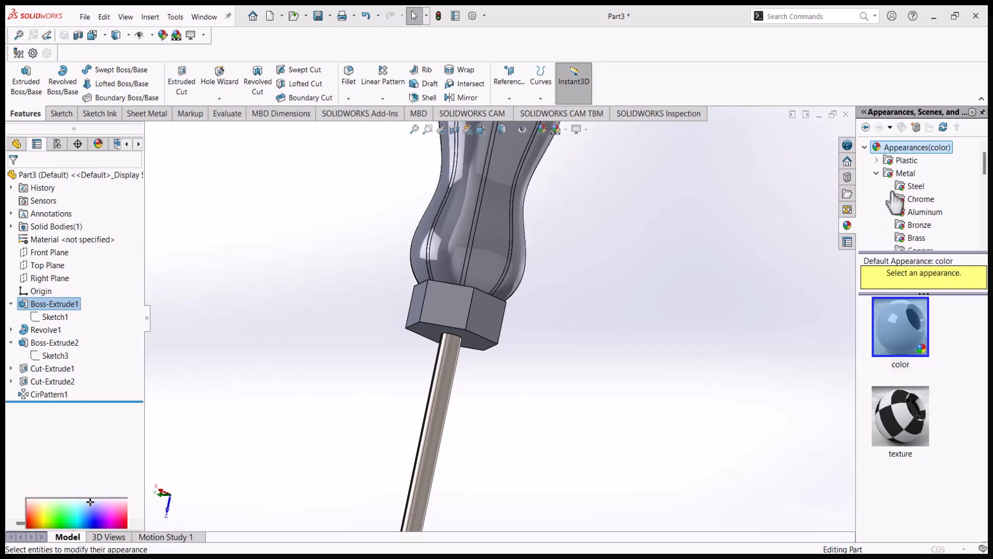
{"action": "left_click", "coordinate": [880, 162]}
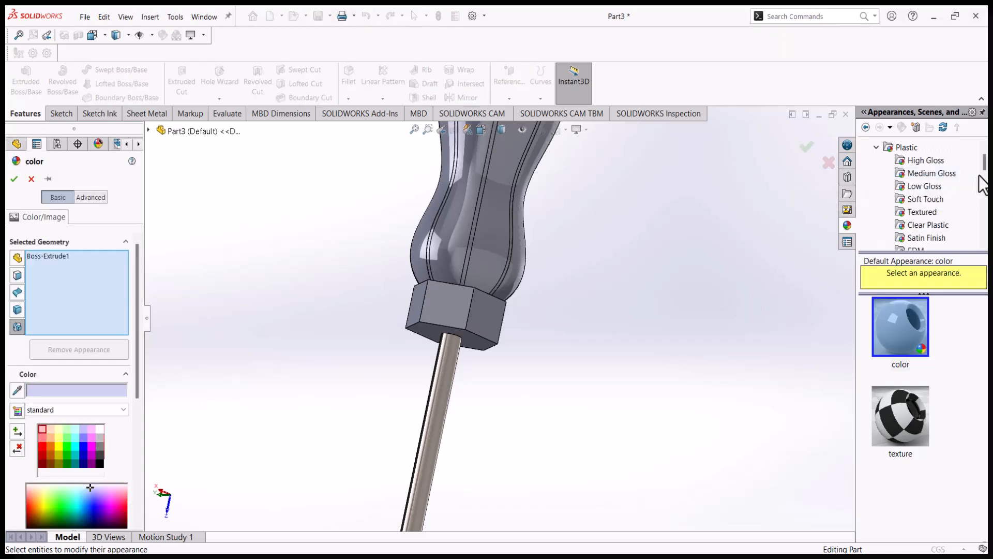
{"action": "left_click", "coordinate": [932, 161]}
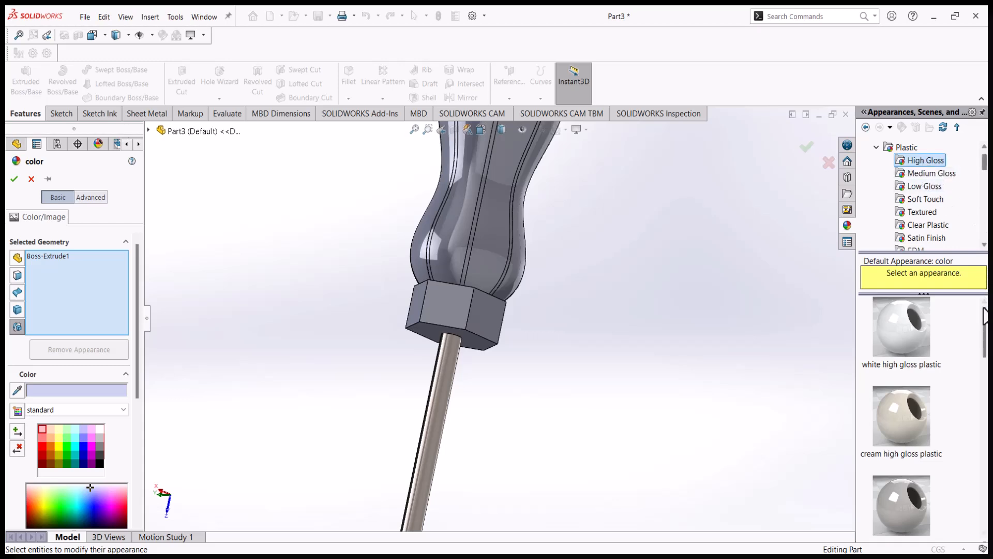
{"action": "scroll", "coordinate": [901, 418], "scroll_direction": "down", "scroll_amount": 5}
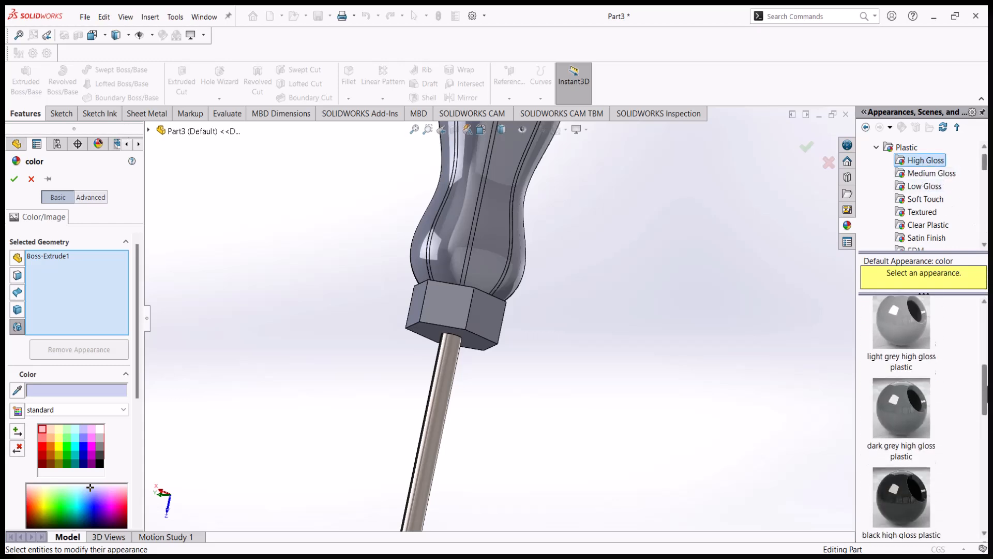
{"action": "left_click_drag", "start_coordinate": [987, 414], "coordinate": [987, 417]}
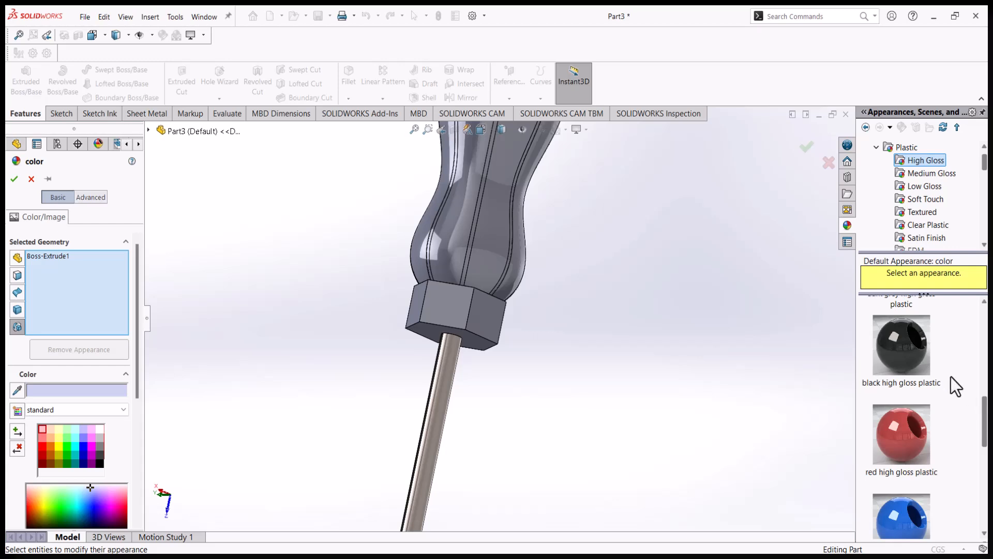
{"action": "left_click", "coordinate": [916, 359]}
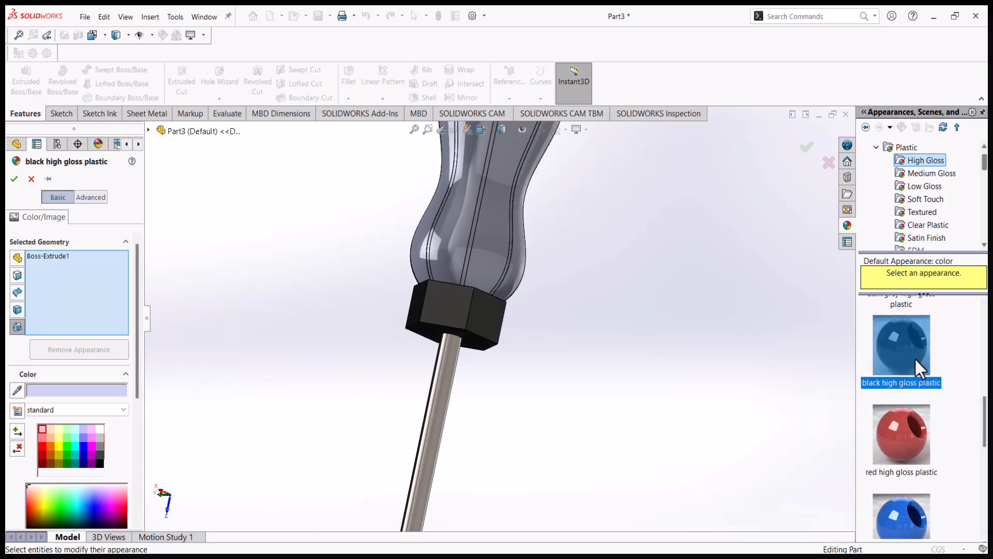
{"action": "scroll", "coordinate": [575, 284], "scroll_direction": "up", "scroll_amount": 3}
{"action": "middle_click_drag", "start_coordinate": [551, 293], "coordinate": [530, 331]}
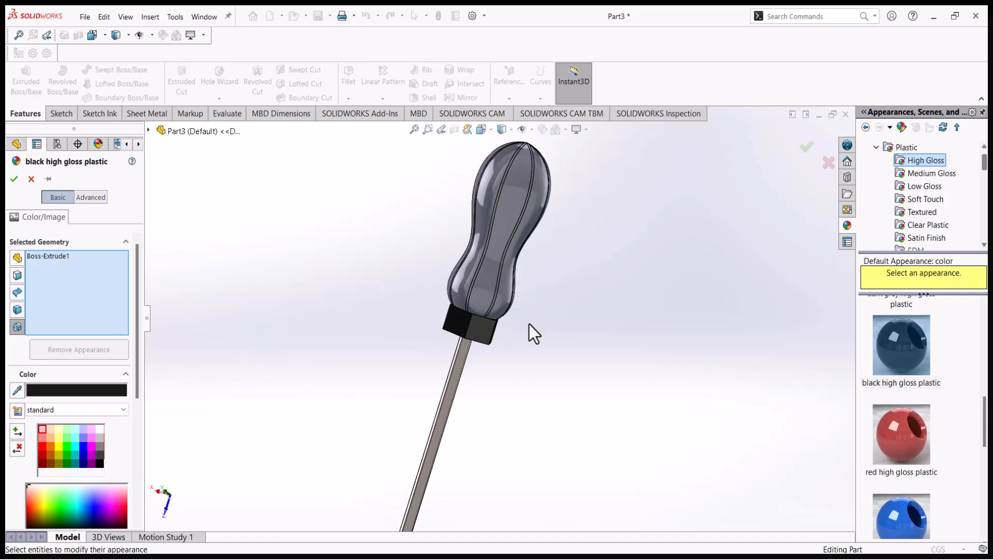
{"action": "left_click", "coordinate": [13, 181]}
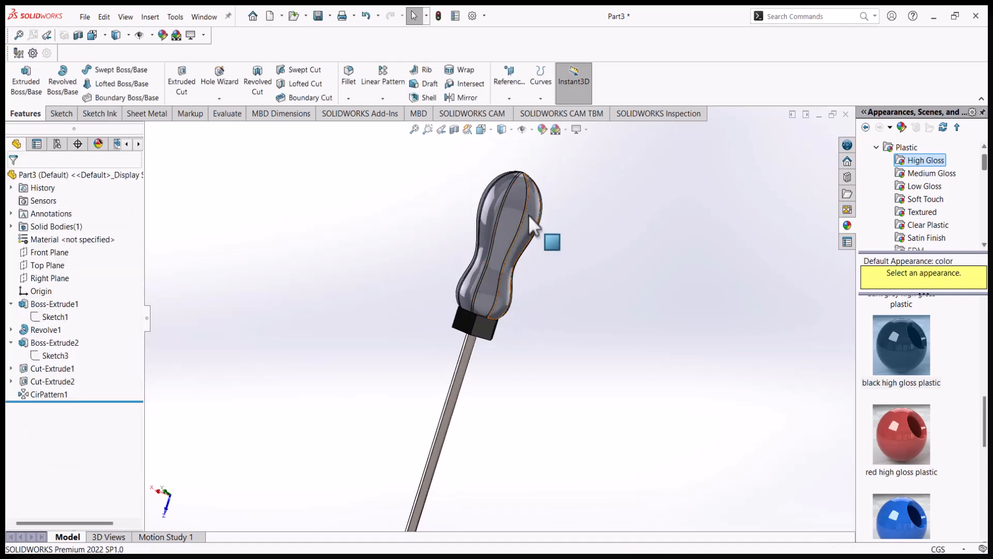
Step: Apply the red high gloss plastic appearance to the revolve feature of the handle
{"action": "left_click", "coordinate": [515, 210]}
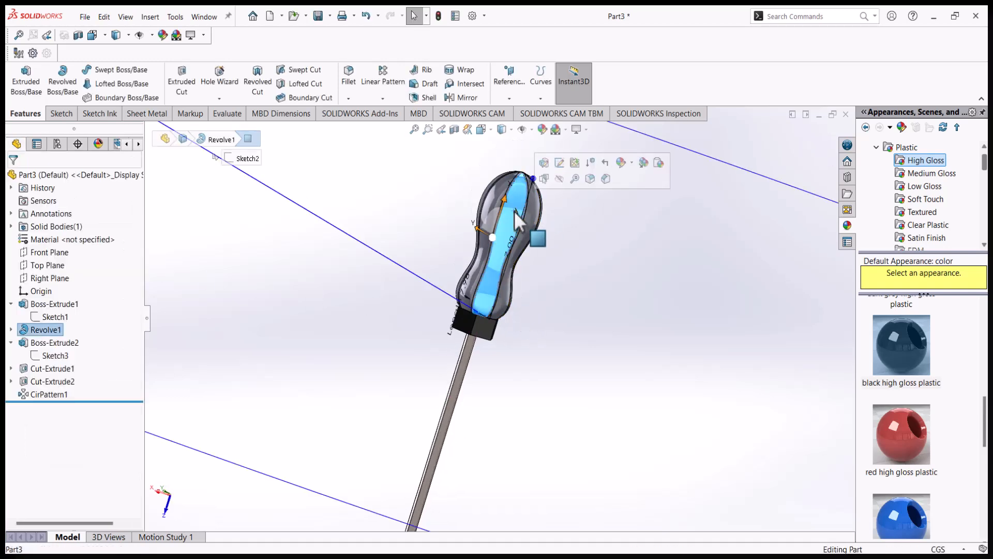
{"action": "left_click", "coordinate": [633, 164]}
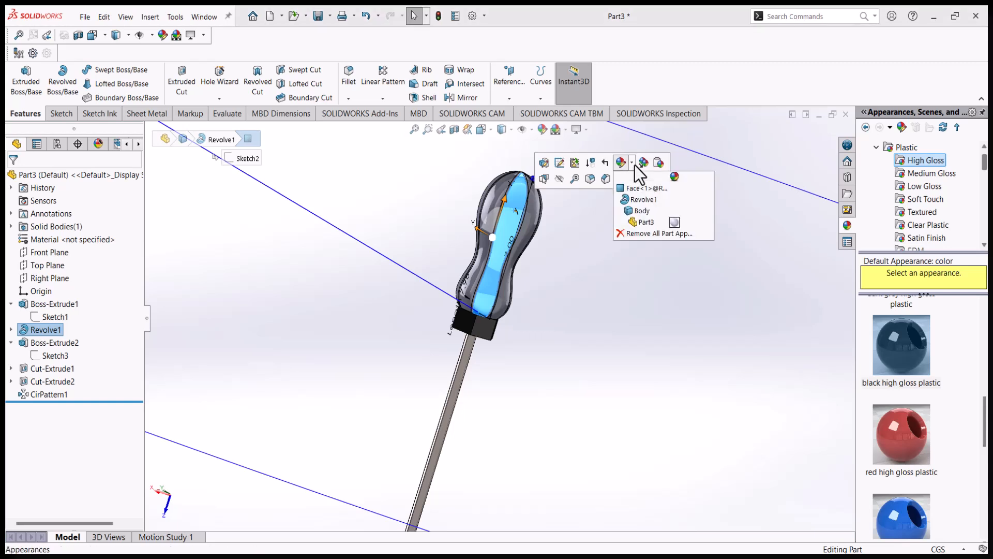
{"action": "left_click", "coordinate": [637, 201]}
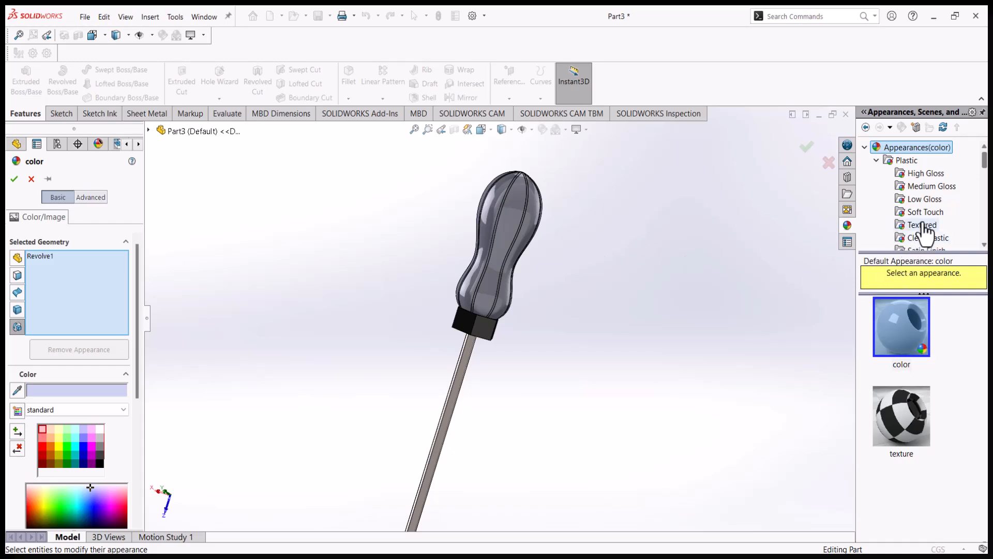
{"action": "left_click", "coordinate": [926, 174]}
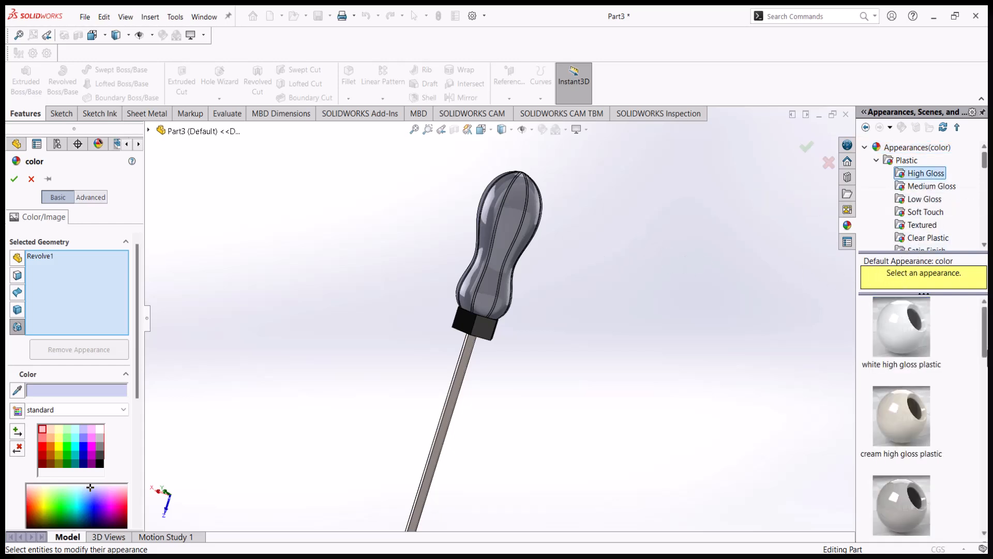
{"action": "left_click_drag", "start_coordinate": [985, 356], "coordinate": [981, 437]}
{"action": "left_click", "coordinate": [912, 434]}
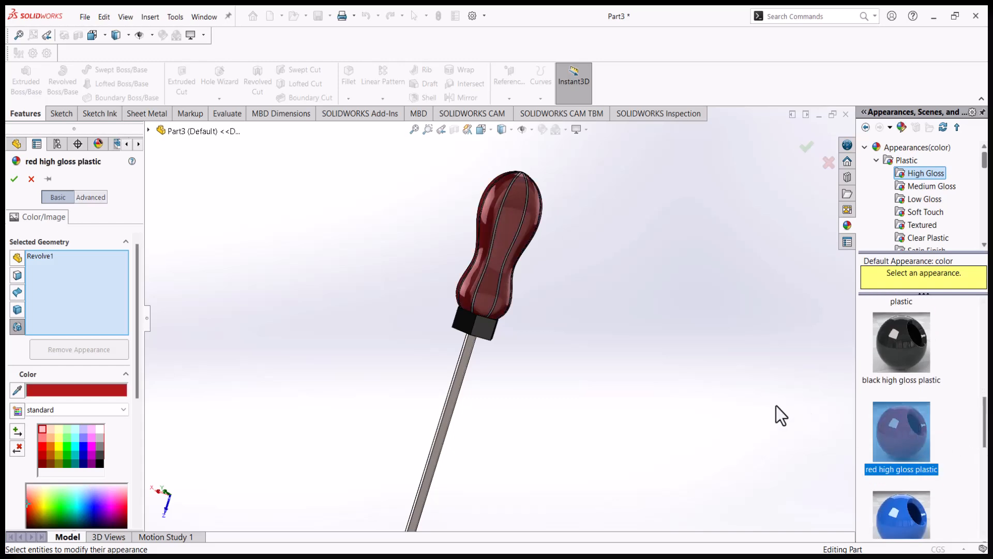
{"action": "scroll", "coordinate": [664, 282], "scroll_direction": "up", "scroll_amount": 1}
{"action": "scroll", "coordinate": [660, 278], "scroll_direction": "down", "scroll_amount": 1}
{"action": "scroll", "coordinate": [656, 275], "scroll_direction": "up", "scroll_amount": 2}
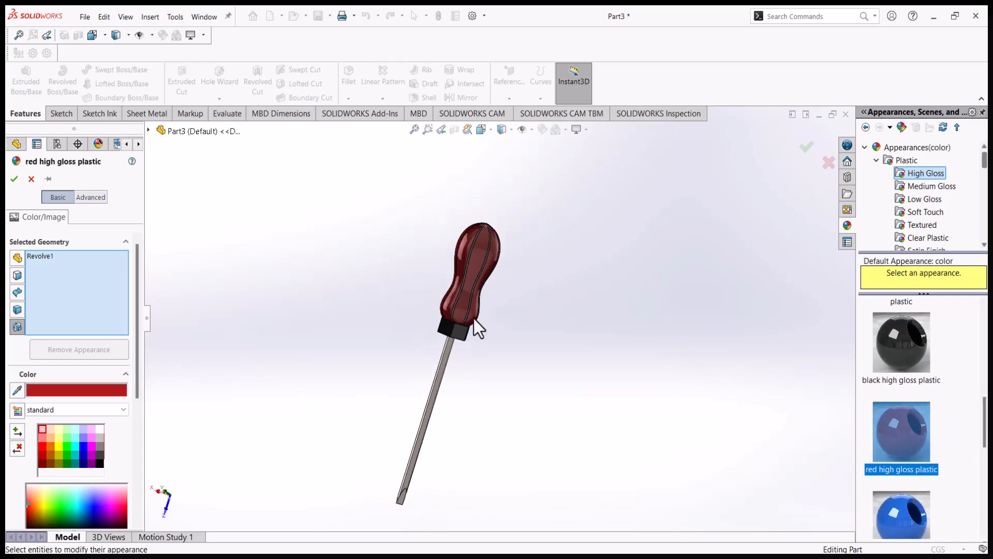
{"action": "scroll", "coordinate": [490, 295], "scroll_direction": "down", "scroll_amount": 3}
{"action": "middle_click_drag", "start_coordinate": [508, 266], "coordinate": [534, 314]}
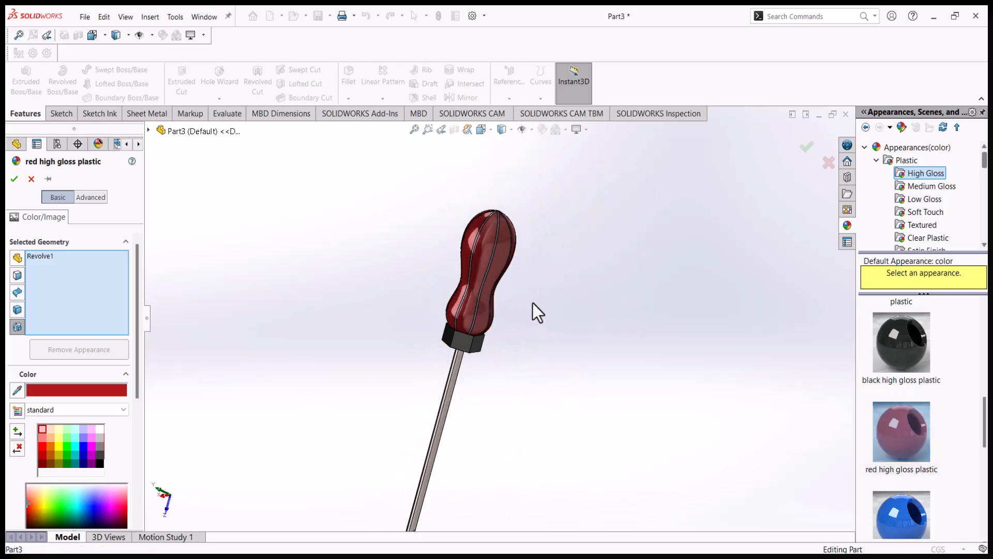
{"action": "left_click", "coordinate": [14, 179]}
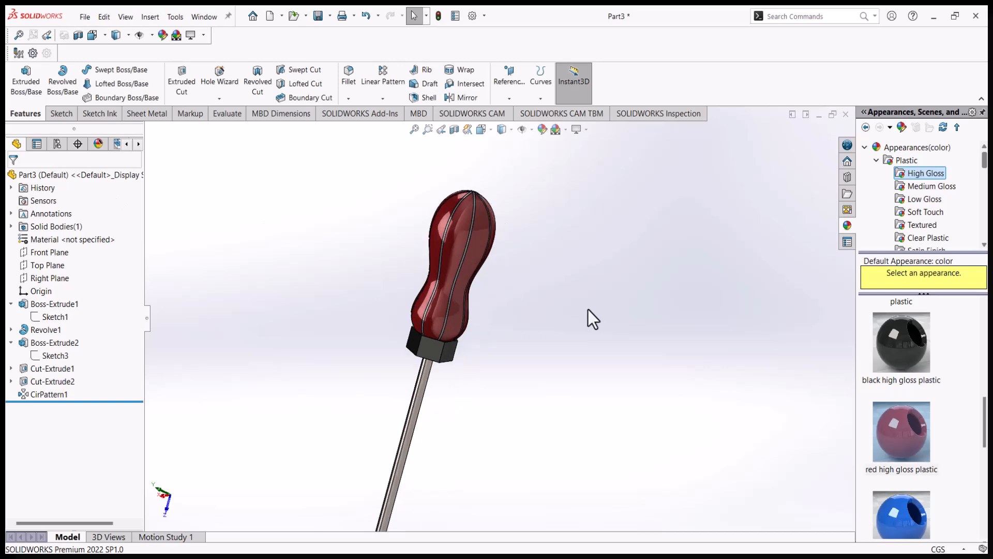
Step: Apply the black high gloss plastic appearance to the circular pattern of grooves on the handle
{"action": "left_click", "coordinate": [52, 394]}
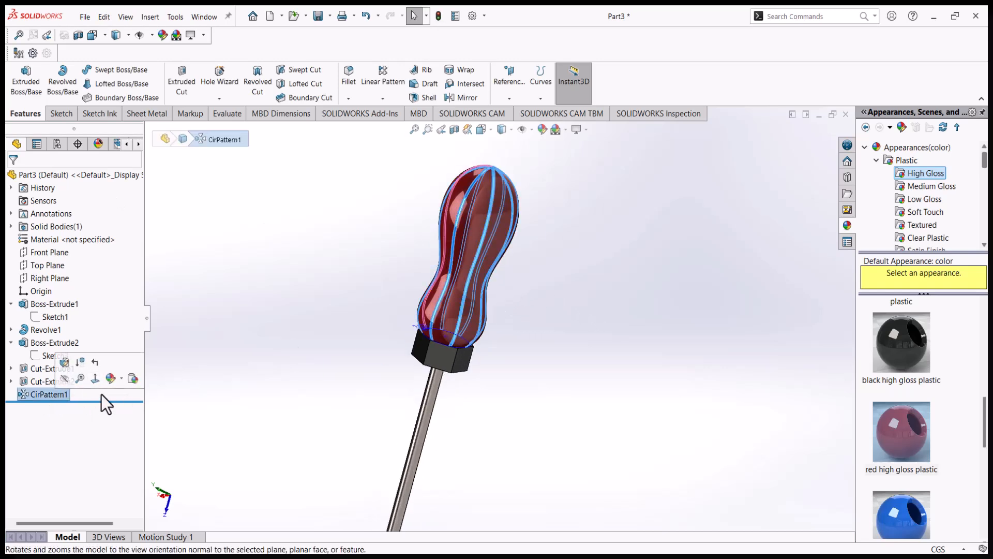
{"action": "left_click", "coordinate": [120, 379]}
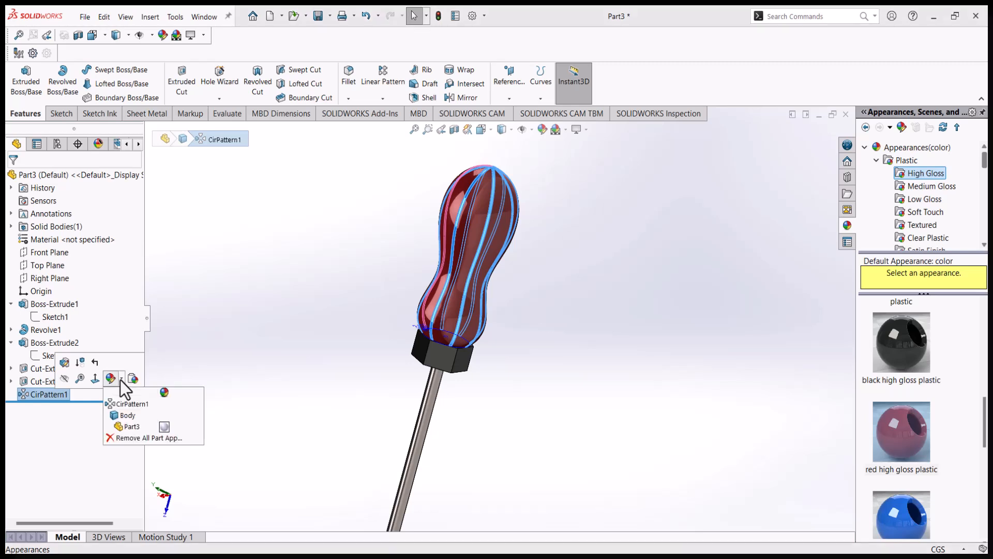
{"action": "left_click", "coordinate": [141, 412]}
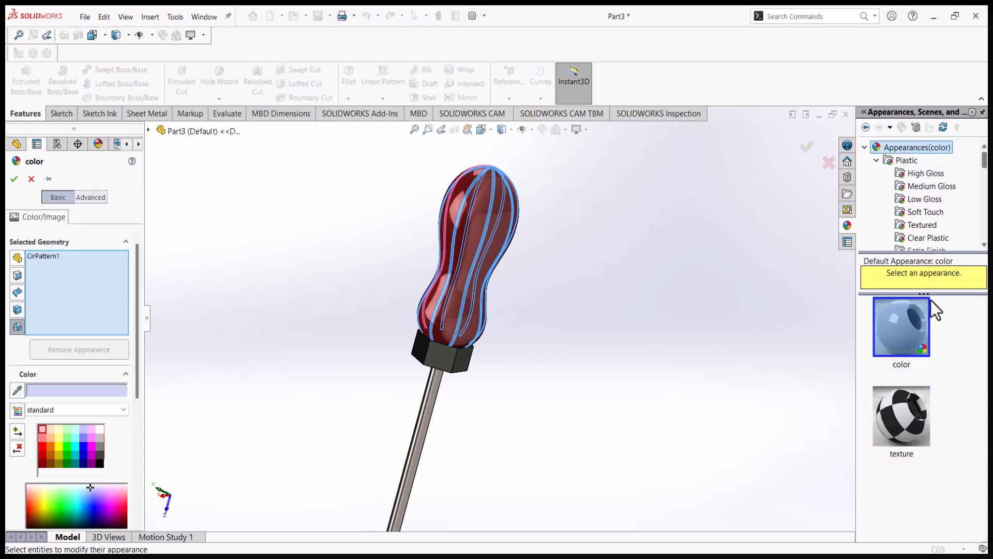
{"action": "left_click", "coordinate": [930, 173]}
{"action": "left_click_drag", "start_coordinate": [986, 357], "coordinate": [987, 436]}
{"action": "left_click", "coordinate": [908, 400]}
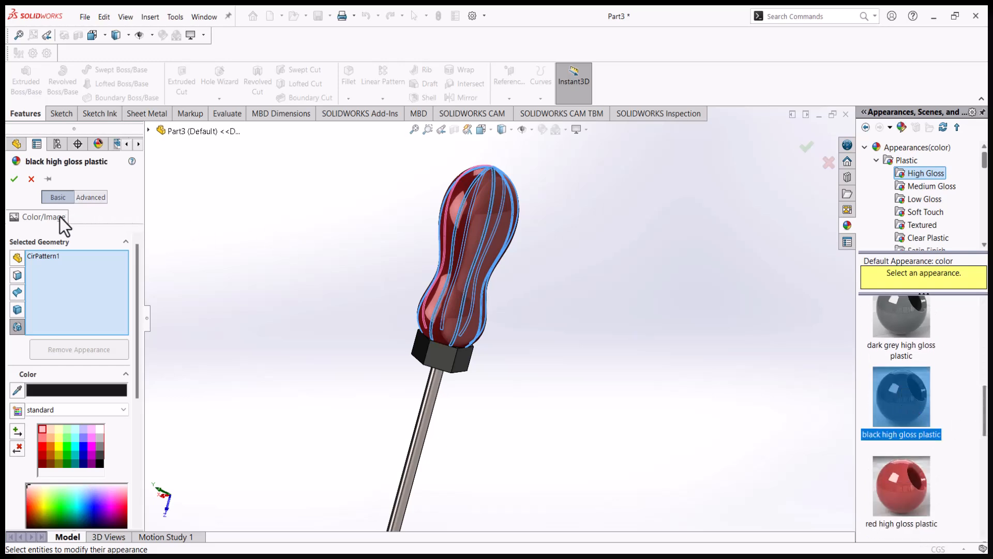
{"action": "left_click", "coordinate": [14, 179]}
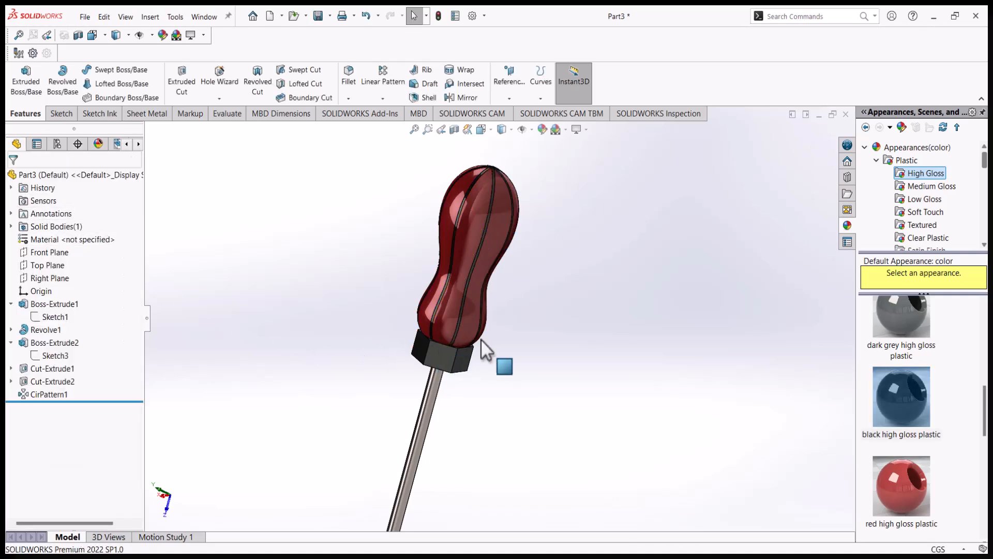
Step: Apply the black high gloss plastic appearance to the original groove cut in the handle
{"action": "scroll", "coordinate": [490, 337], "scroll_direction": "up", "scroll_amount": 3}
{"action": "scroll", "coordinate": [489, 336], "scroll_direction": "up", "scroll_amount": 1}
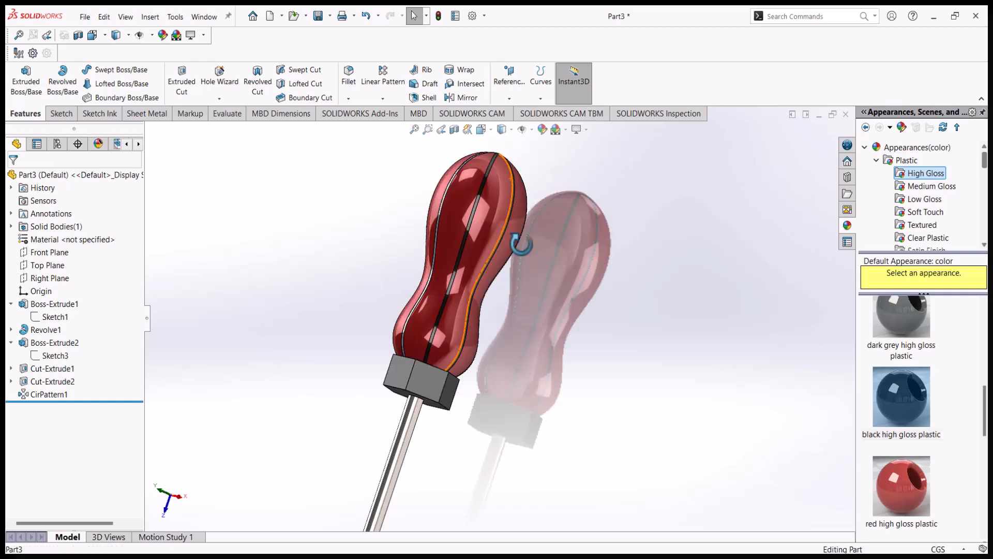
{"action": "middle_click_drag", "start_coordinate": [512, 236], "coordinate": [548, 265]}
{"action": "scroll", "coordinate": [489, 253], "scroll_direction": "down", "scroll_amount": 2}
{"action": "middle_click_drag", "start_coordinate": [489, 253], "coordinate": [507, 204]}
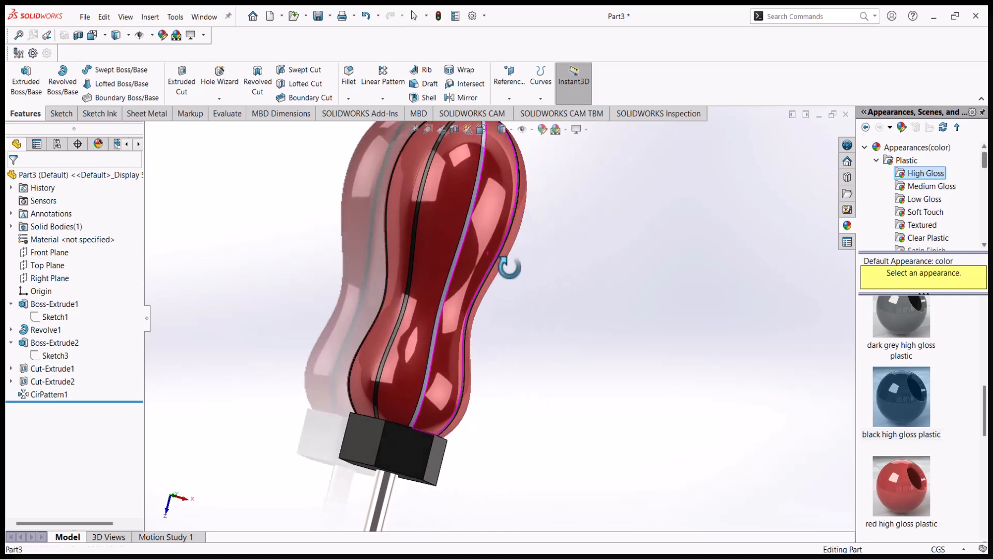
{"action": "left_click", "coordinate": [442, 305]}
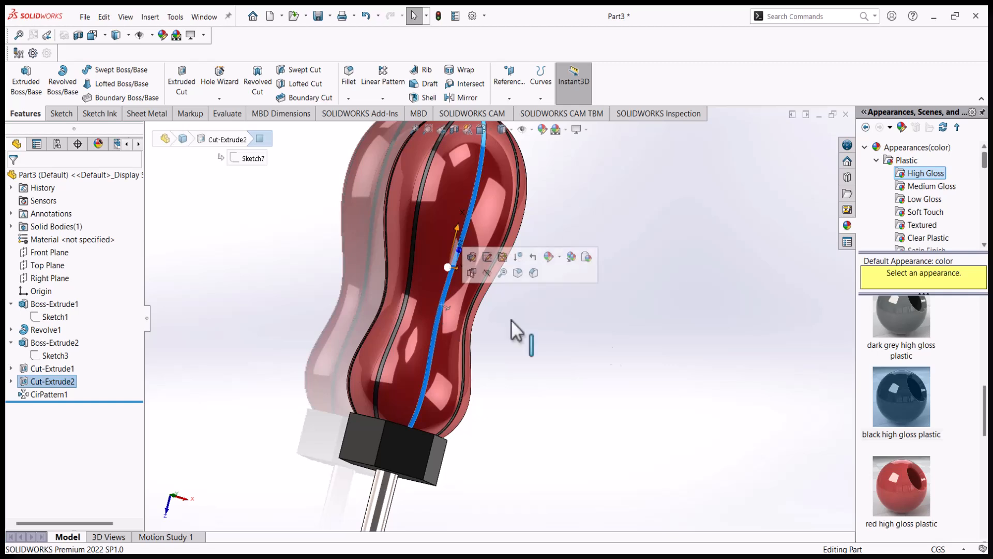
{"action": "mouse_move", "coordinate": [897, 394]}
{"action": "left_click_drag", "start_coordinate": [896, 388], "coordinate": [391, 308]}
Step: Examine the coloured screwdriver from several sides, checking the handle grooves, collar, shaft and flat tip
{"action": "middle_click_drag", "start_coordinate": [390, 306], "coordinate": [460, 359]}
{"action": "middle_click_drag", "start_coordinate": [421, 328], "coordinate": [512, 377]}
{"action": "scroll", "coordinate": [411, 258], "scroll_direction": "up", "scroll_amount": 1}
{"action": "scroll", "coordinate": [411, 256], "scroll_direction": "down", "scroll_amount": 1}
{"action": "middle_click_drag", "start_coordinate": [410, 256], "coordinate": [489, 316]}
{"action": "scroll", "coordinate": [489, 316], "scroll_direction": "up", "scroll_amount": 2}
{"action": "middle_click_drag", "start_coordinate": [436, 295], "coordinate": [491, 330]}
{"action": "scroll", "coordinate": [390, 324], "scroll_direction": "down", "scroll_amount": 2}
{"action": "scroll", "coordinate": [390, 324], "scroll_direction": "down", "scroll_amount": 1}
{"action": "middle_click_drag", "start_coordinate": [390, 323], "coordinate": [367, 165]}
{"action": "middle_click_drag", "start_coordinate": [486, 432], "coordinate": [505, 526]}
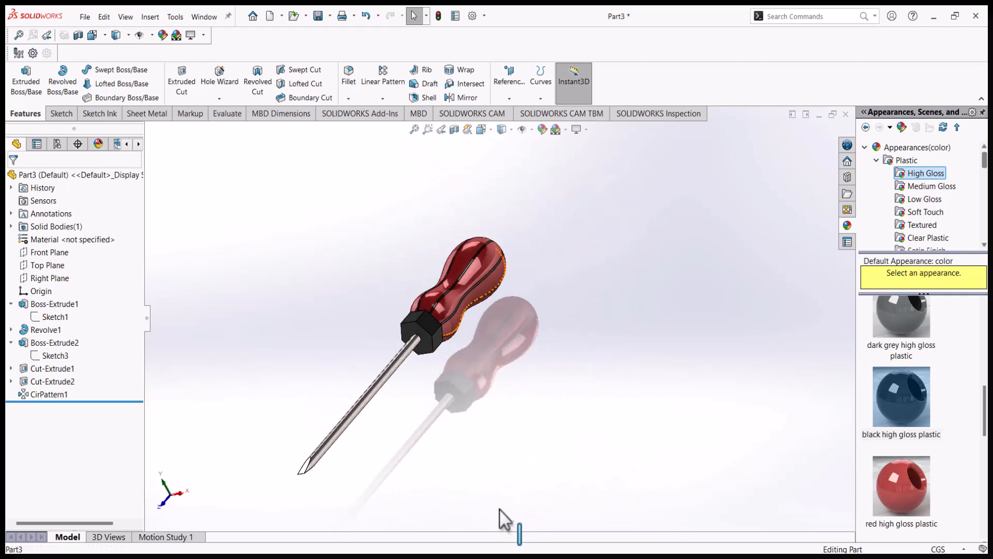
{"action": "middle_click_drag", "start_coordinate": [421, 405], "coordinate": [398, 423]}
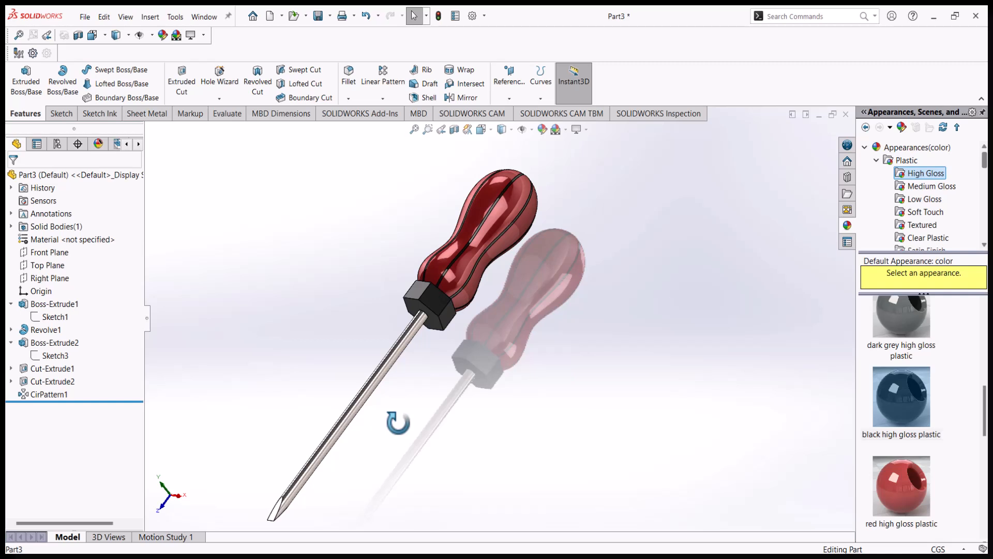
{"action": "middle_click_drag", "start_coordinate": [418, 334], "coordinate": [409, 396]}
{"action": "scroll", "coordinate": [412, 446], "scroll_direction": "down", "scroll_amount": 1}
{"action": "scroll", "coordinate": [412, 446], "scroll_direction": "up", "scroll_amount": 1}
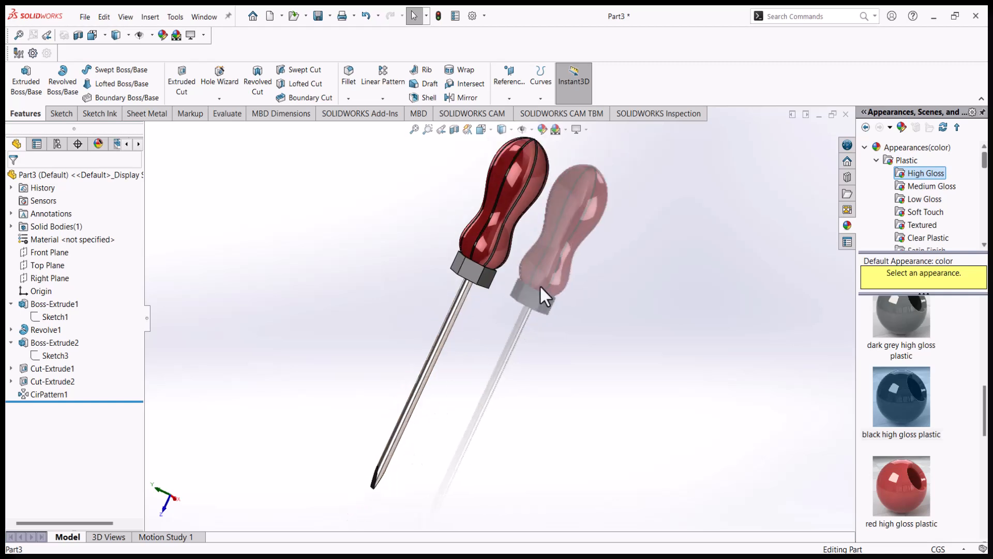
{"action": "middle_click_drag", "start_coordinate": [538, 220], "coordinate": [570, 234]}
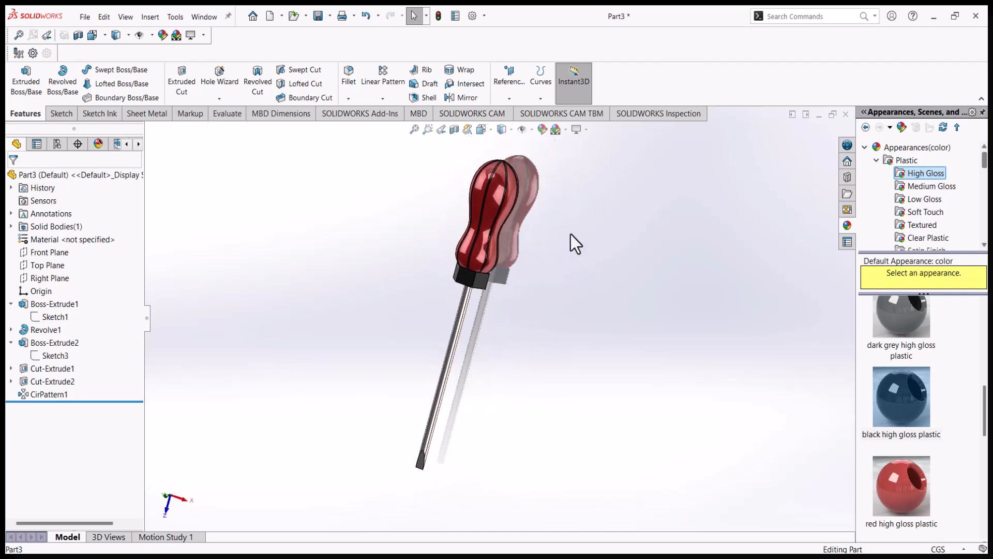
{"action": "scroll", "coordinate": [563, 234], "scroll_direction": "down", "scroll_amount": 2}
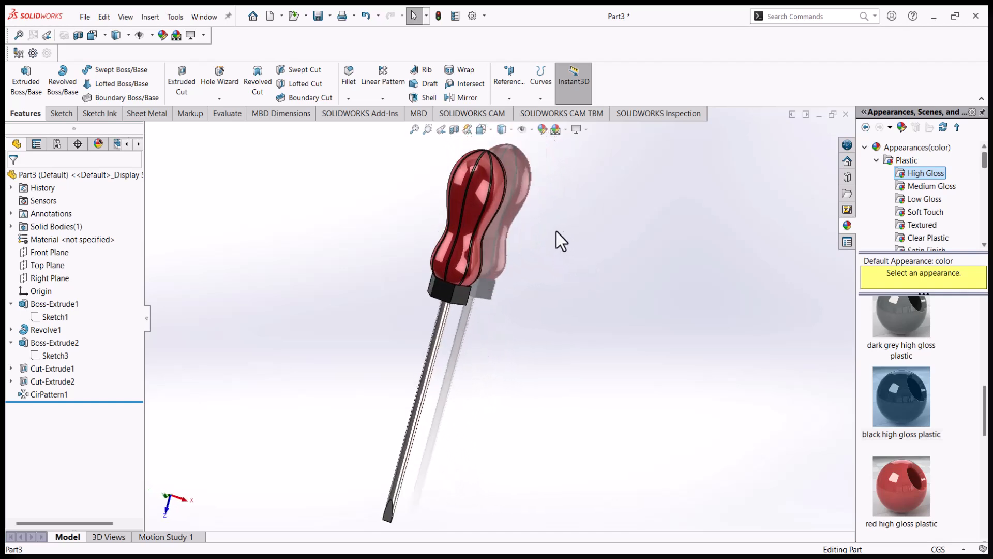
Step: Create a rotate-model animation in Motion Study 1 with 2 clockwise rotations about the Y-axis over 10 seconds, and play it
{"action": "left_click", "coordinate": [182, 537]}
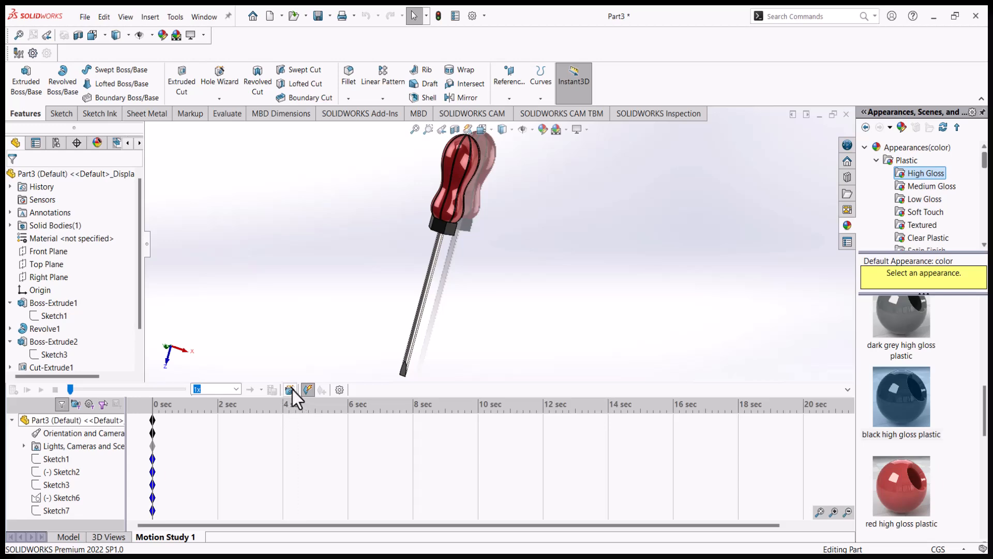
{"action": "left_click", "coordinate": [293, 389]}
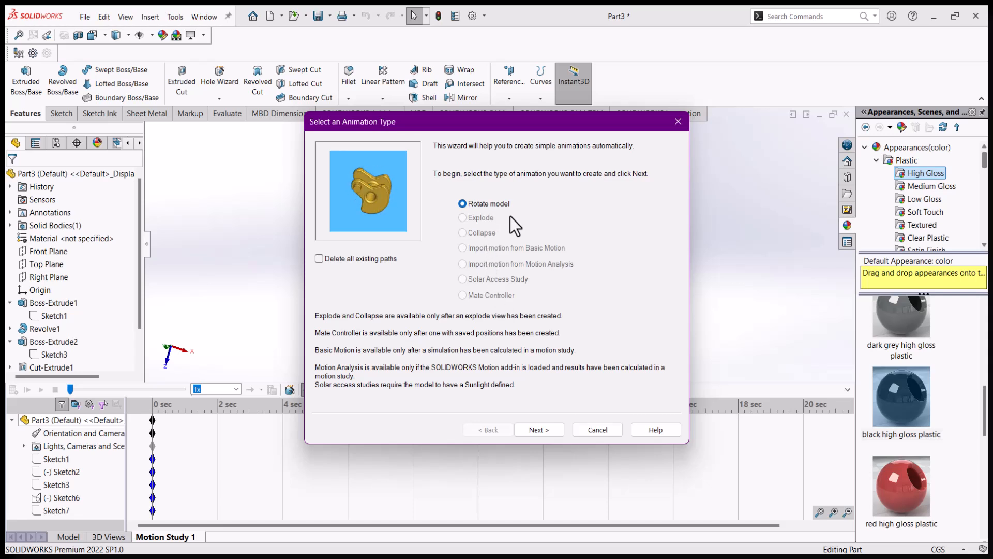
{"action": "left_click", "coordinate": [544, 435]}
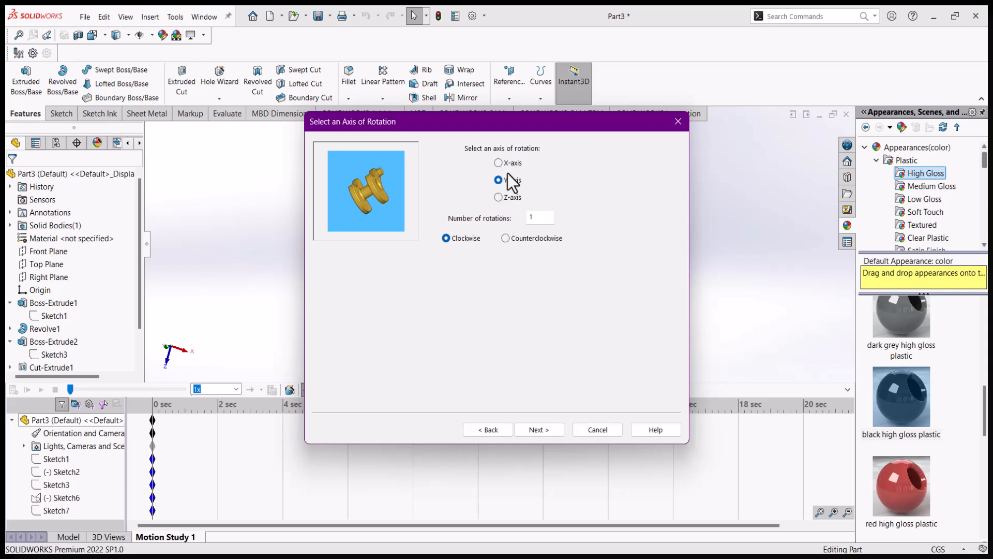
{"action": "left_click", "coordinate": [557, 434]}
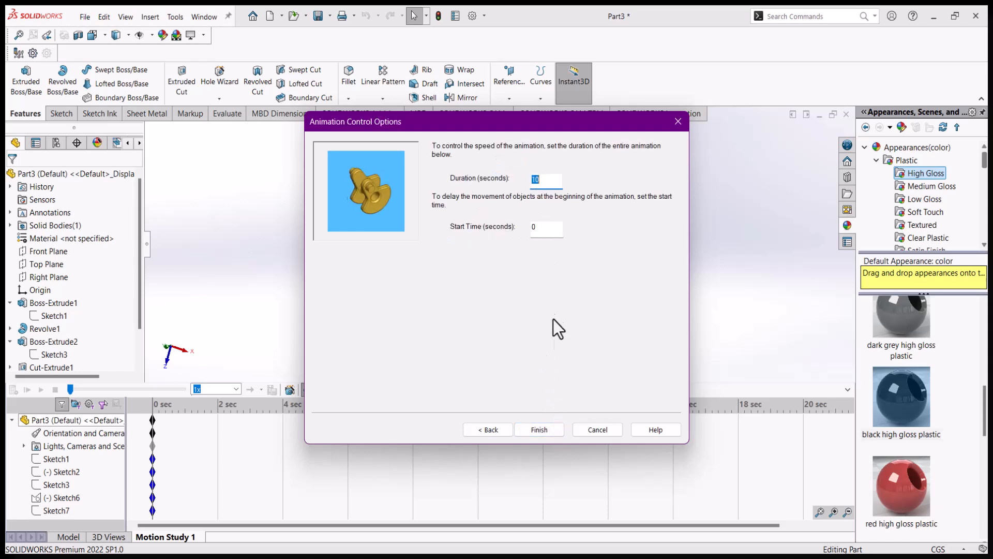
{"action": "left_click", "coordinate": [500, 433]}
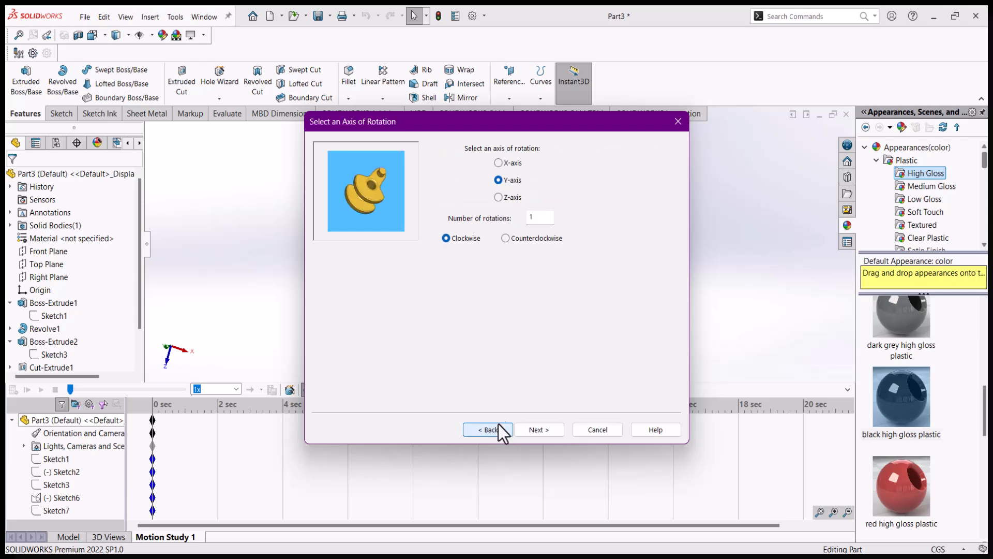
{"action": "double_click", "coordinate": [545, 219]}
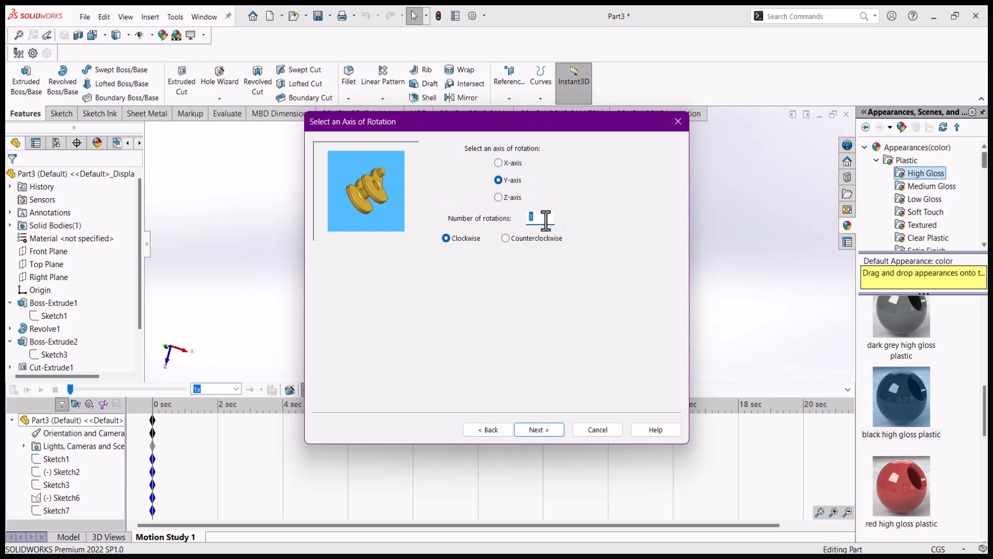
{"action": "type", "text": "2"}
{"action": "left_click", "coordinate": [544, 432]}
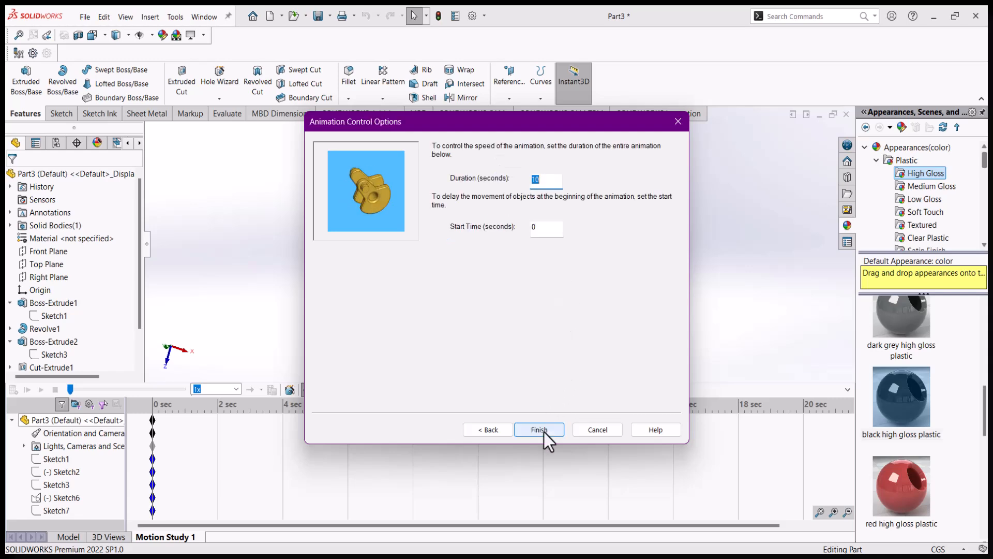
{"action": "left_click", "coordinate": [544, 432]}
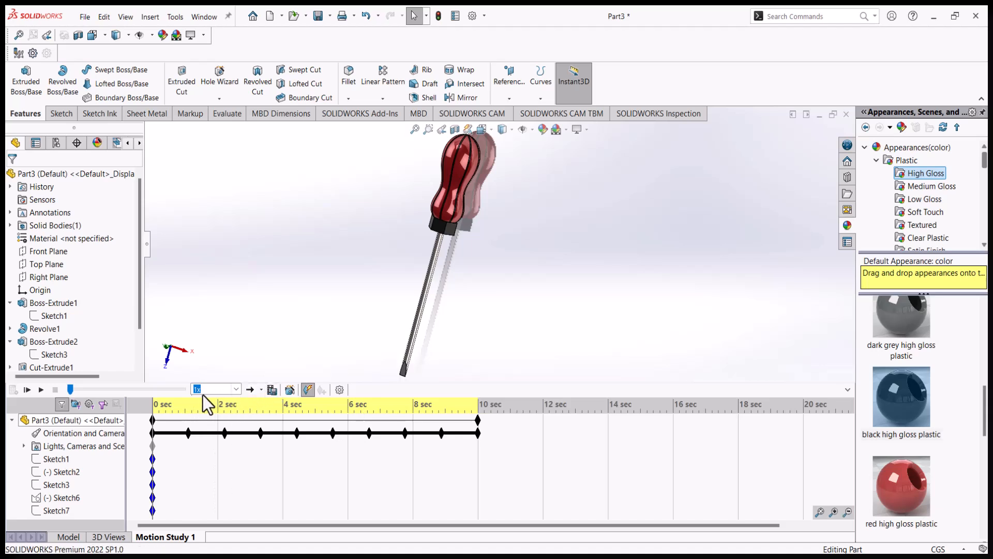
{"action": "left_click", "coordinate": [44, 390]}
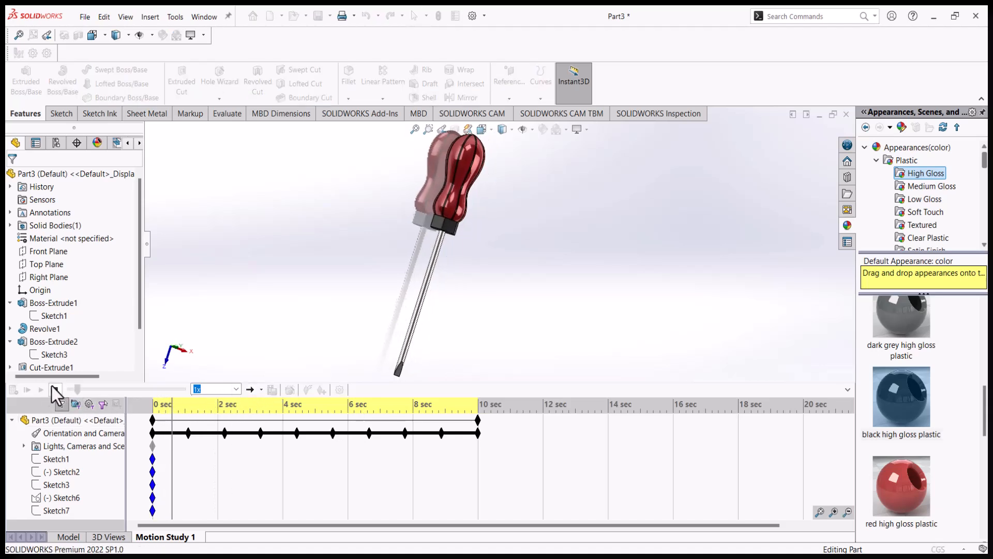